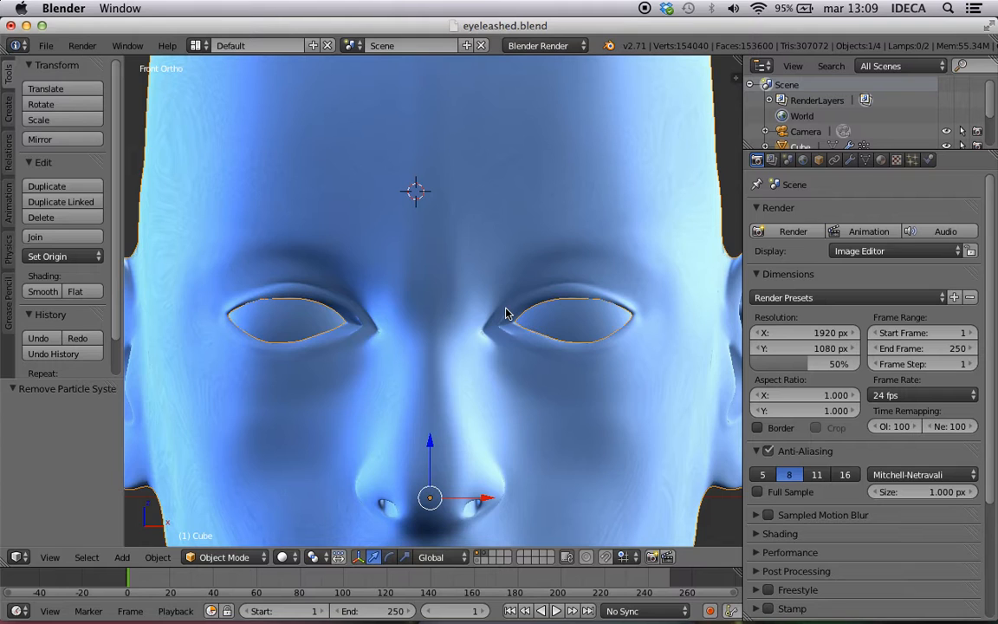
Add a new particle system to the head mesh and set its type to Hair
{"action": "middle_click_drag", "start_coordinate": [510, 300], "coordinate": [377, 299]}
{"action": "scroll", "coordinate": [401, 325], "scroll_direction": "up", "scroll_amount": 6}
{"action": "key", "text": "KP_1"}
{"action": "scroll", "coordinate": [557, 266], "scroll_direction": "up", "scroll_amount": 3}
{"action": "middle_click_drag", "start_coordinate": [557, 266], "coordinate": [500, 291], "text": "shift"}
{"action": "scroll", "coordinate": [501, 292], "scroll_direction": "down", "scroll_amount": 2}
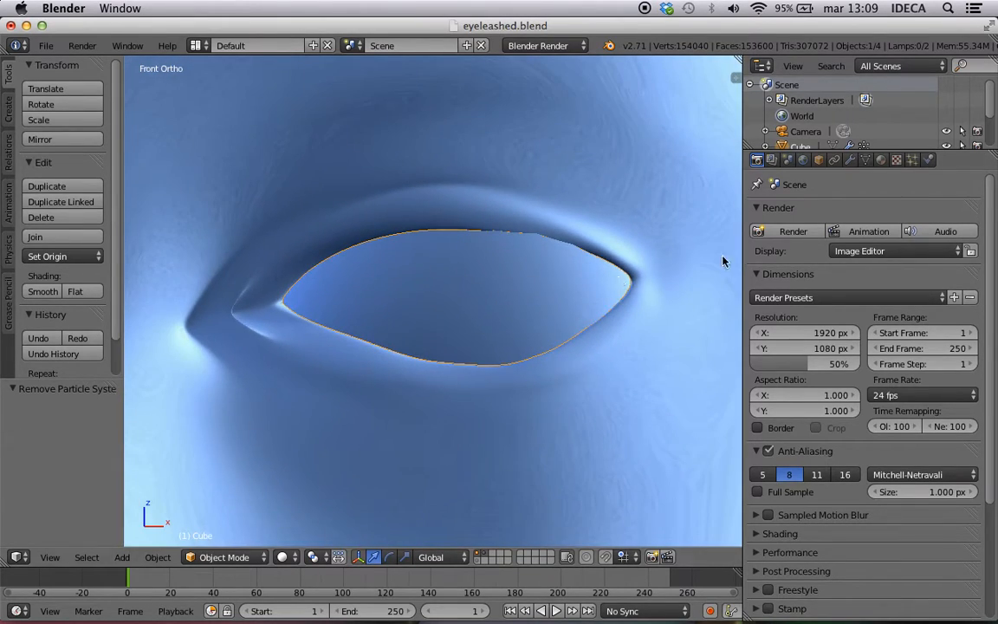
{"action": "left_click", "coordinate": [912, 160]}
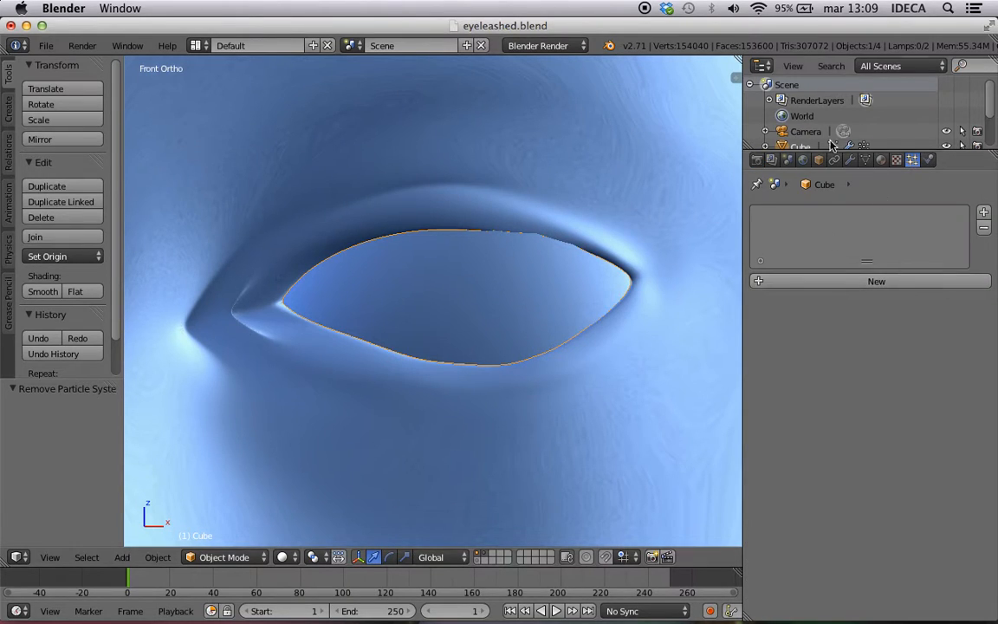
{"action": "left_click", "coordinate": [878, 283]}
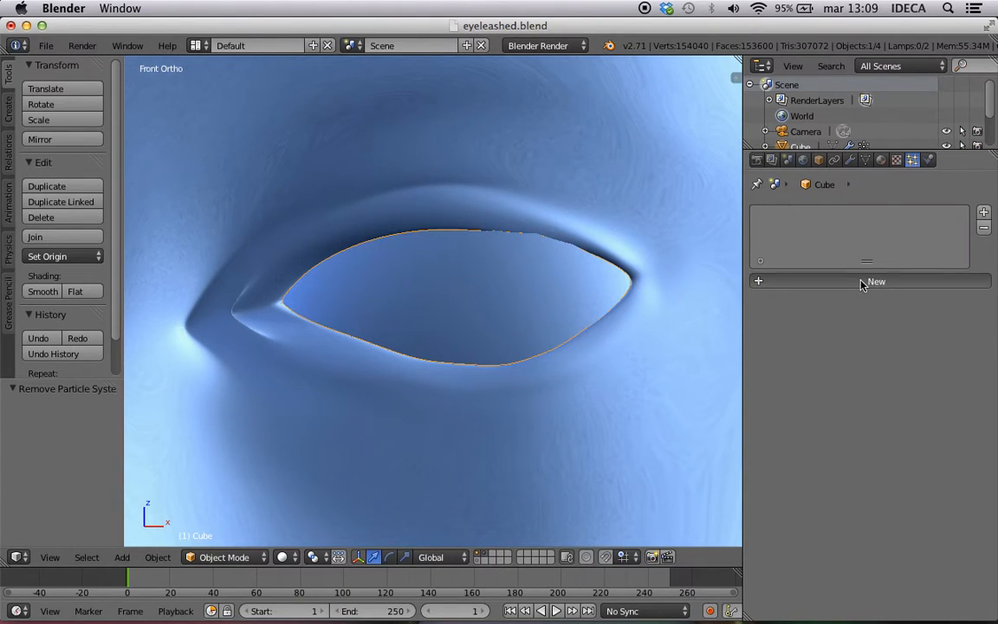
{"action": "left_click", "coordinate": [840, 298]}
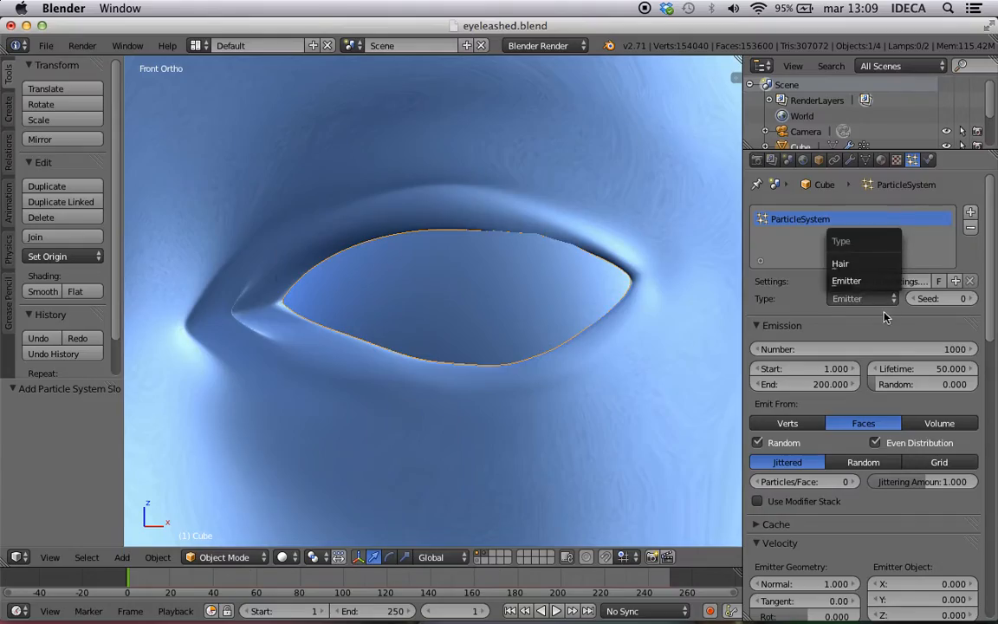
{"action": "left_click", "coordinate": [840, 264]}
Examine the hair strands on the head from the front and the side, especially around the eyes
{"action": "scroll", "coordinate": [620, 281], "scroll_direction": "down", "scroll_amount": 5}
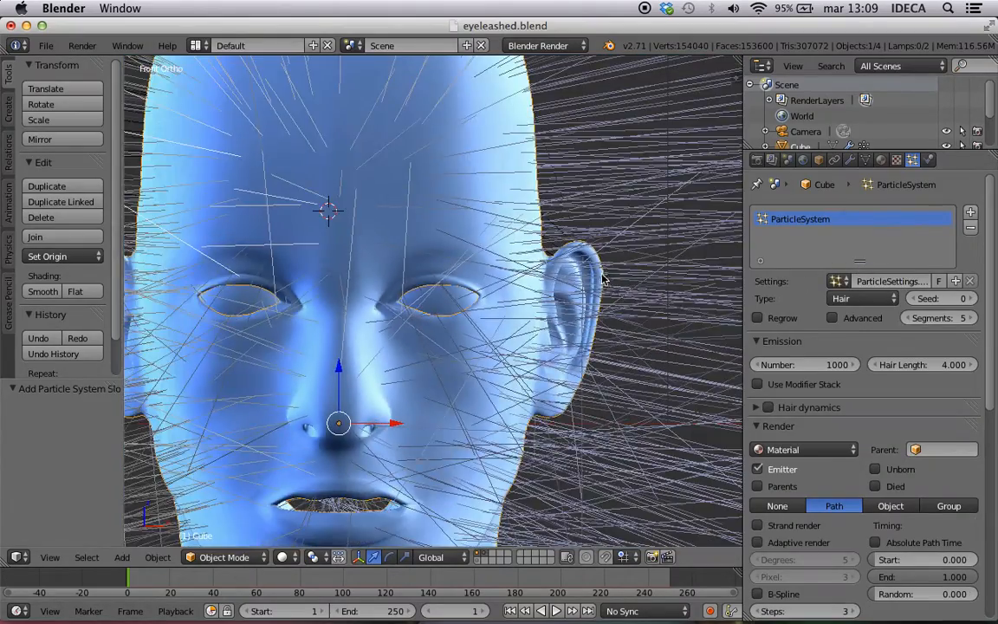
{"action": "middle_click_drag", "start_coordinate": [517, 232], "coordinate": [585, 321]}
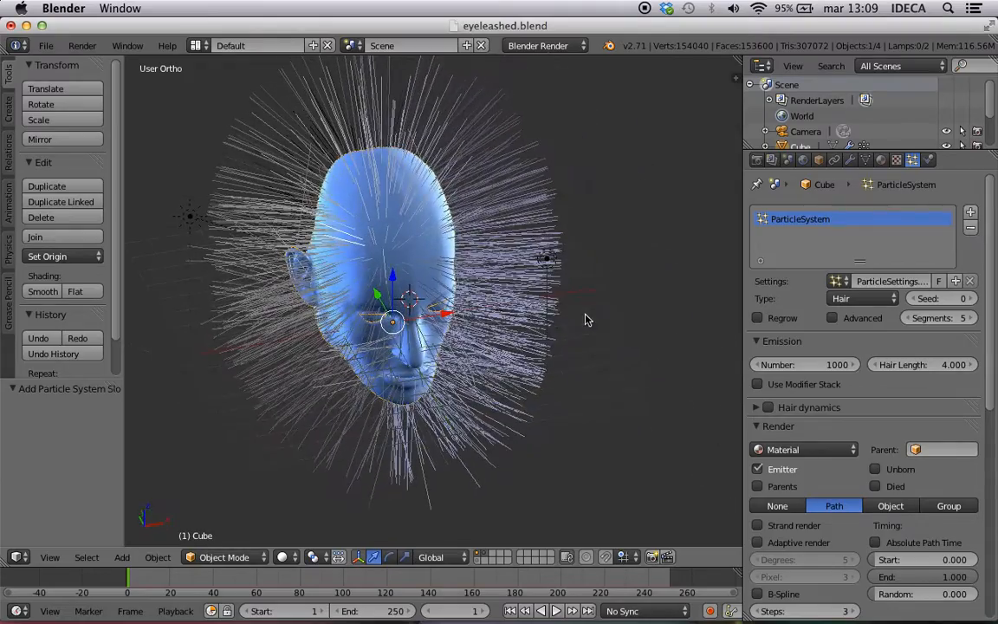
{"action": "scroll", "coordinate": [473, 271], "scroll_direction": "up", "scroll_amount": 3}
{"action": "middle_click_drag", "start_coordinate": [471, 273], "coordinate": [400, 212]}
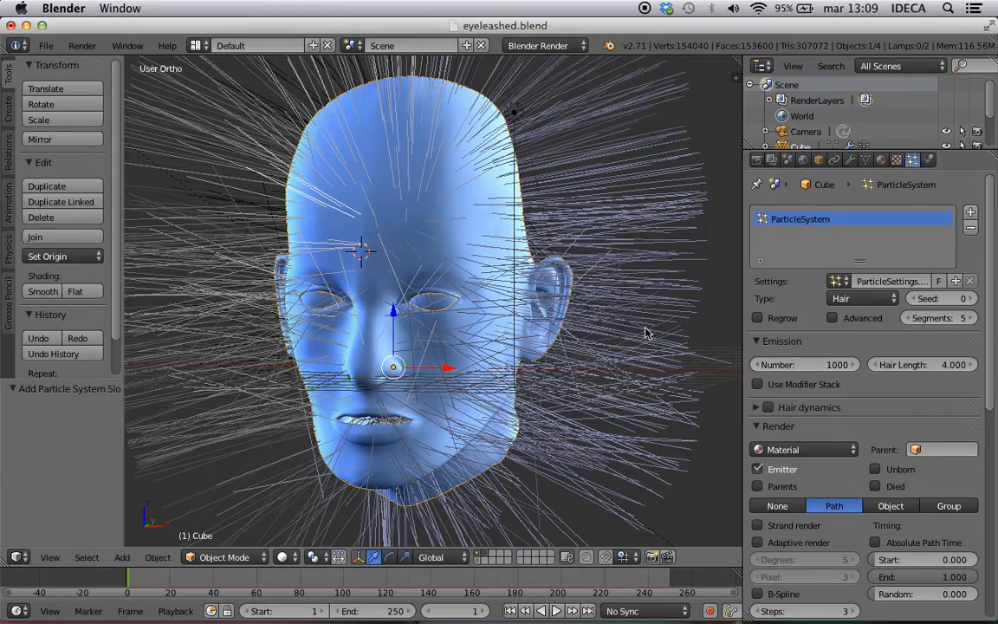
{"action": "scroll", "coordinate": [555, 318], "scroll_direction": "up", "scroll_amount": 4}
{"action": "scroll", "coordinate": [555, 318], "scroll_direction": "down", "scroll_amount": 3}
{"action": "middle_click_drag", "start_coordinate": [483, 304], "coordinate": [605, 309]}
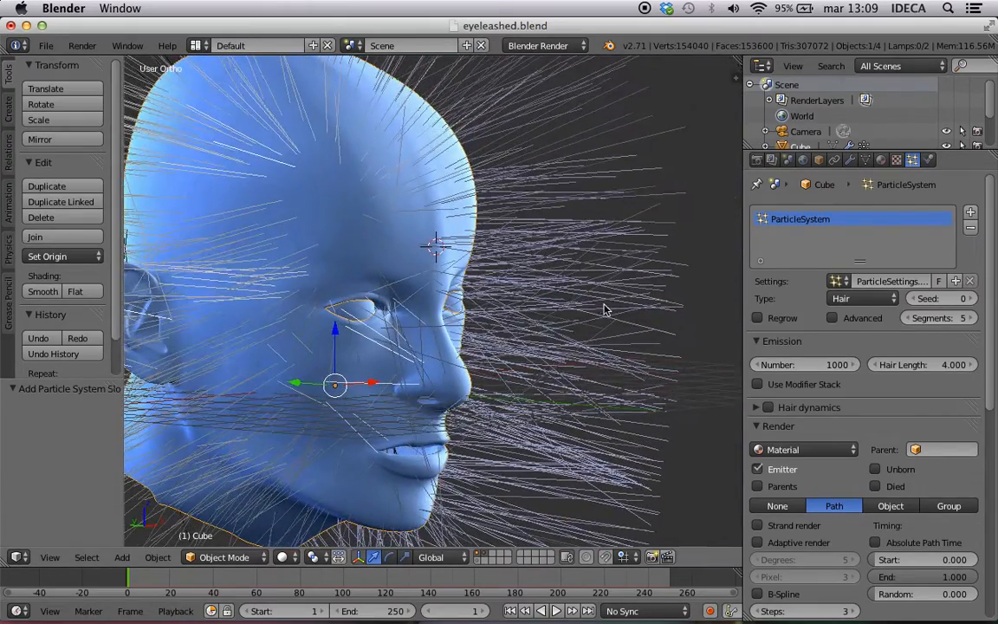
{"action": "middle_click_drag", "start_coordinate": [553, 248], "coordinate": [413, 261]}
{"action": "scroll", "coordinate": [446, 263], "scroll_direction": "up", "scroll_amount": 2}
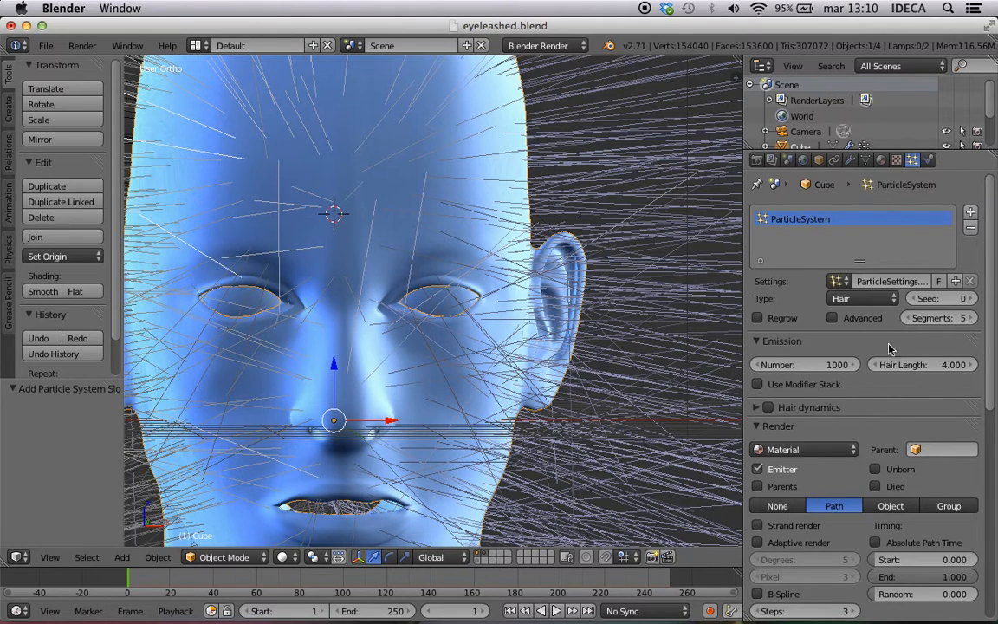
Enable the Advanced options of the hair particle system
{"action": "scroll", "coordinate": [925, 382], "scroll_direction": "down", "scroll_amount": 4}
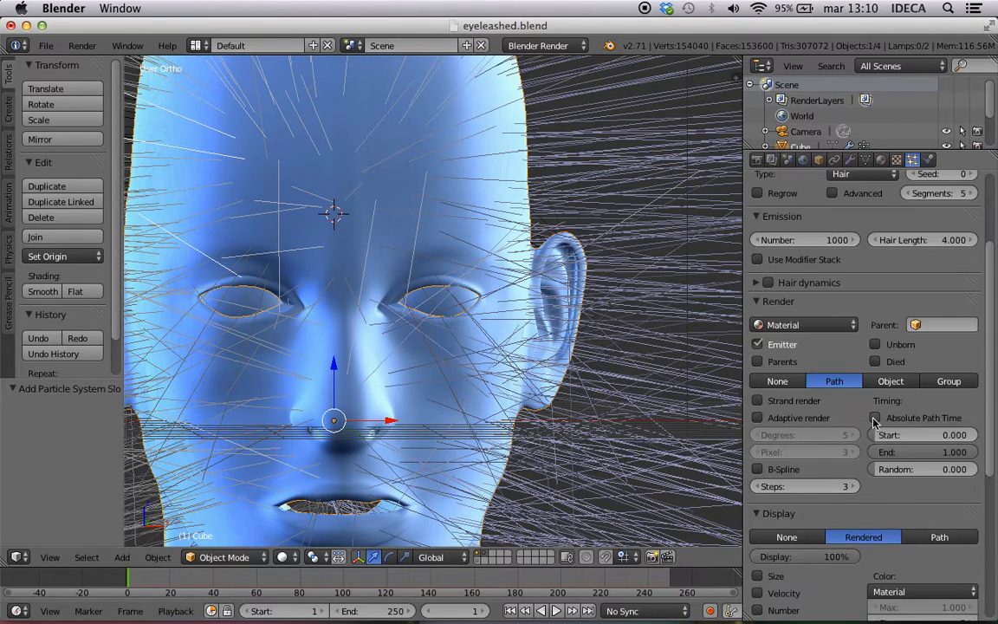
{"action": "scroll", "coordinate": [833, 317], "scroll_direction": "up", "scroll_amount": 4}
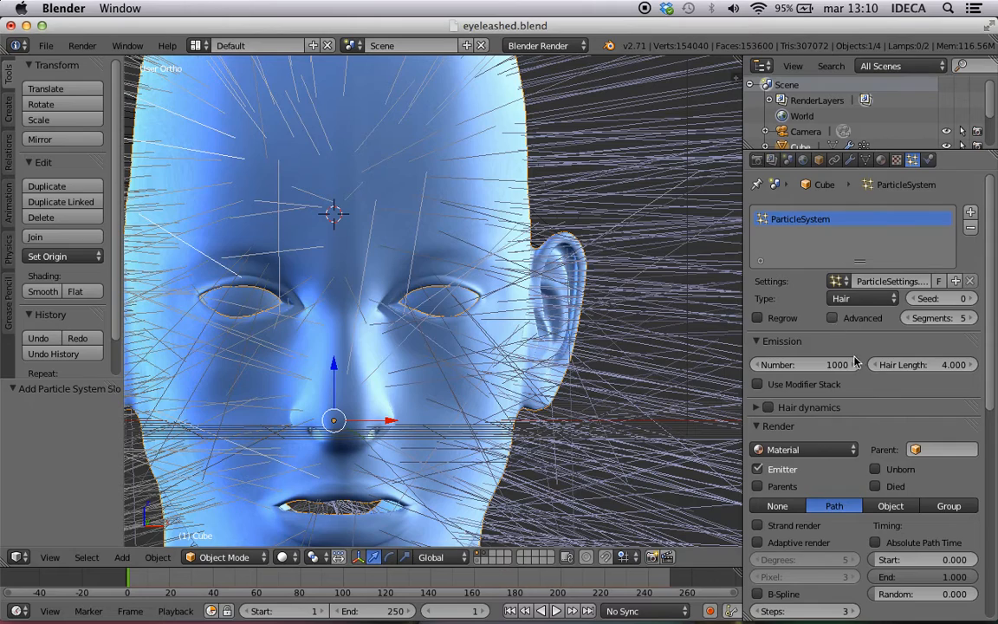
{"action": "left_click", "coordinate": [832, 317]}
{"action": "scroll", "coordinate": [844, 322], "scroll_direction": "down", "scroll_amount": 4}
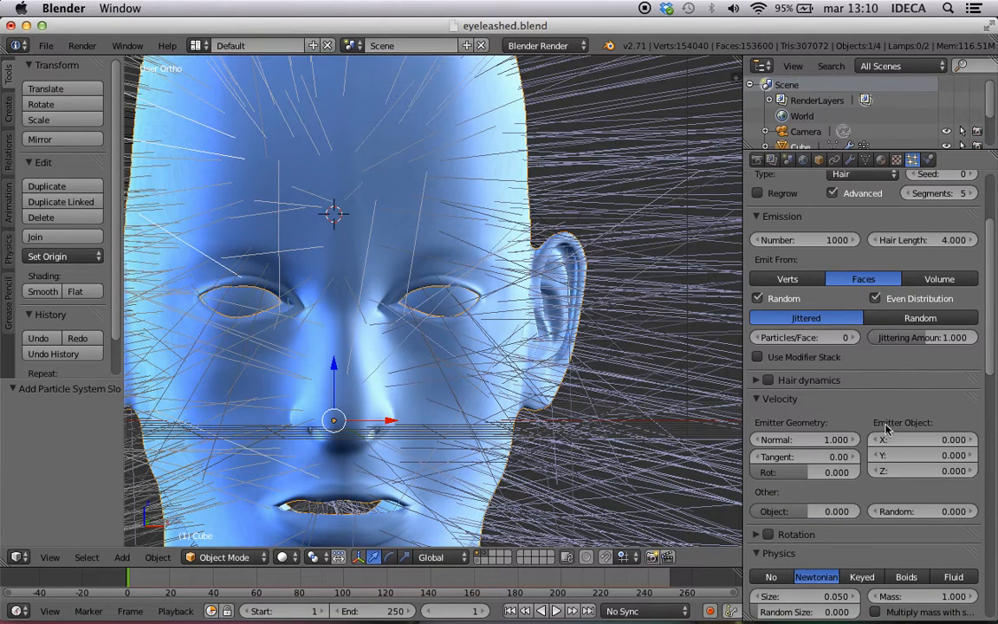
{"action": "left_click", "coordinate": [833, 193]}
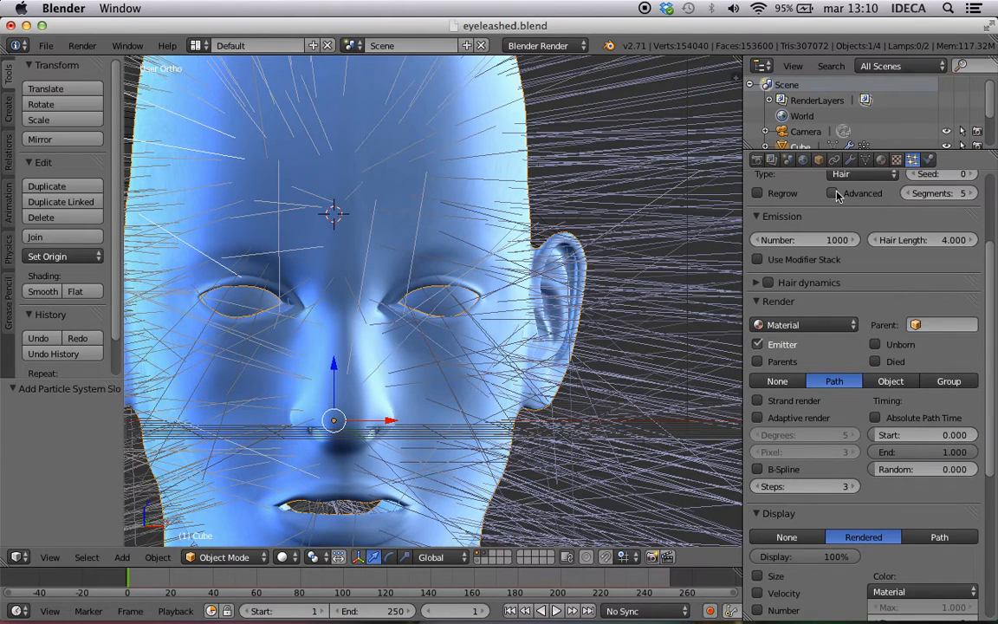
{"action": "left_click", "coordinate": [835, 194]}
Set the particle emission's Normal velocity to 0.005 and check the hair length on the face
{"action": "scroll", "coordinate": [813, 347], "scroll_direction": "down", "scroll_amount": 3}
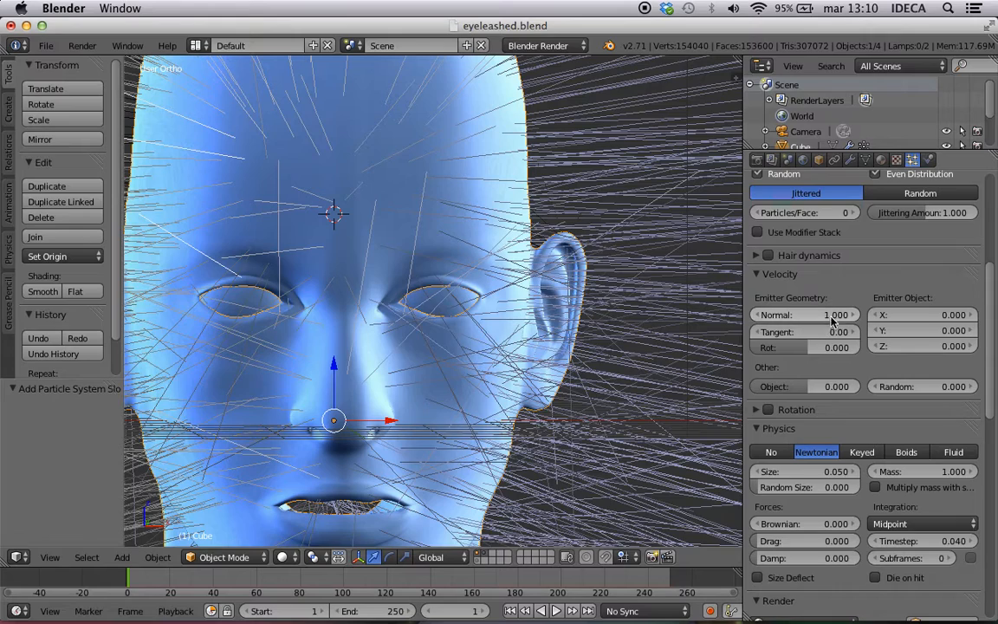
{"action": "left_click", "coordinate": [823, 316]}
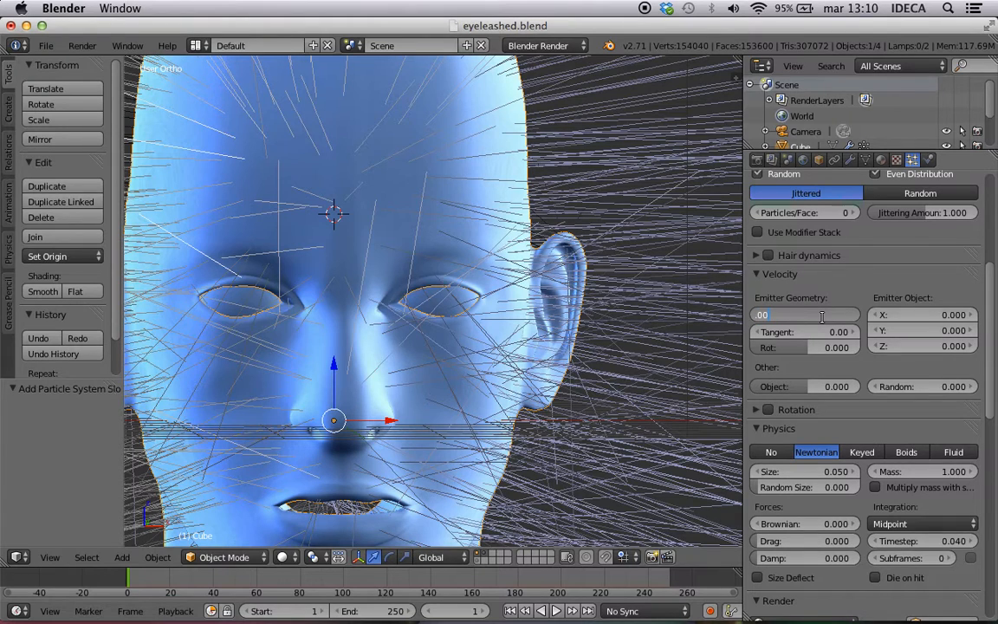
{"action": "key", "text": "Return"}
{"action": "scroll", "coordinate": [519, 307], "scroll_direction": "down", "scroll_amount": 3}
{"action": "scroll", "coordinate": [481, 302], "scroll_direction": "up", "scroll_amount": 4}
{"action": "middle_click_drag", "start_coordinate": [479, 301], "coordinate": [586, 312]}
{"action": "scroll", "coordinate": [534, 245], "scroll_direction": "up", "scroll_amount": 3}
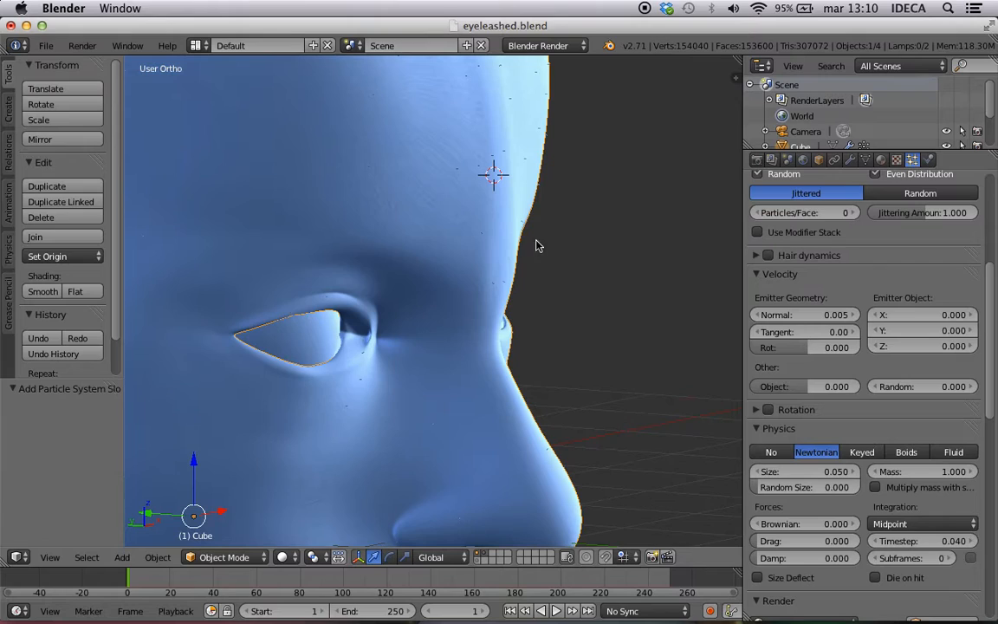
{"action": "middle_click_drag", "start_coordinate": [545, 187], "coordinate": [532, 319]}
{"action": "middle_click_drag", "start_coordinate": [517, 276], "coordinate": [517, 170]}
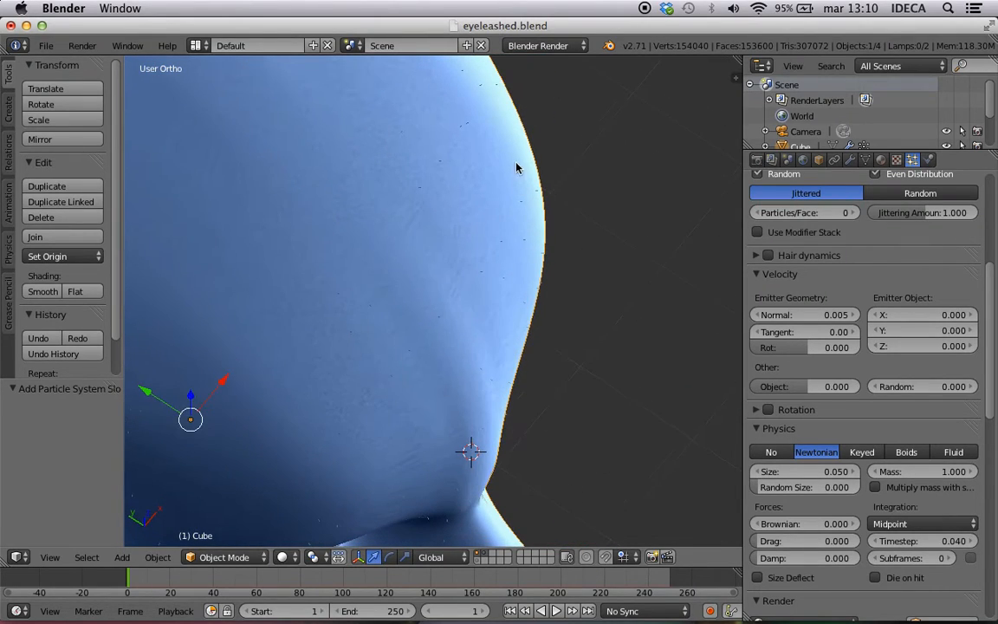
Increase the Normal velocity to 0.025 to lengthen the short hairs around the eye
{"action": "left_click", "coordinate": [854, 315]}
{"action": "middle_click_drag", "start_coordinate": [593, 378], "coordinate": [596, 276]}
{"action": "scroll", "coordinate": [589, 287], "scroll_direction": "up", "scroll_amount": 2}
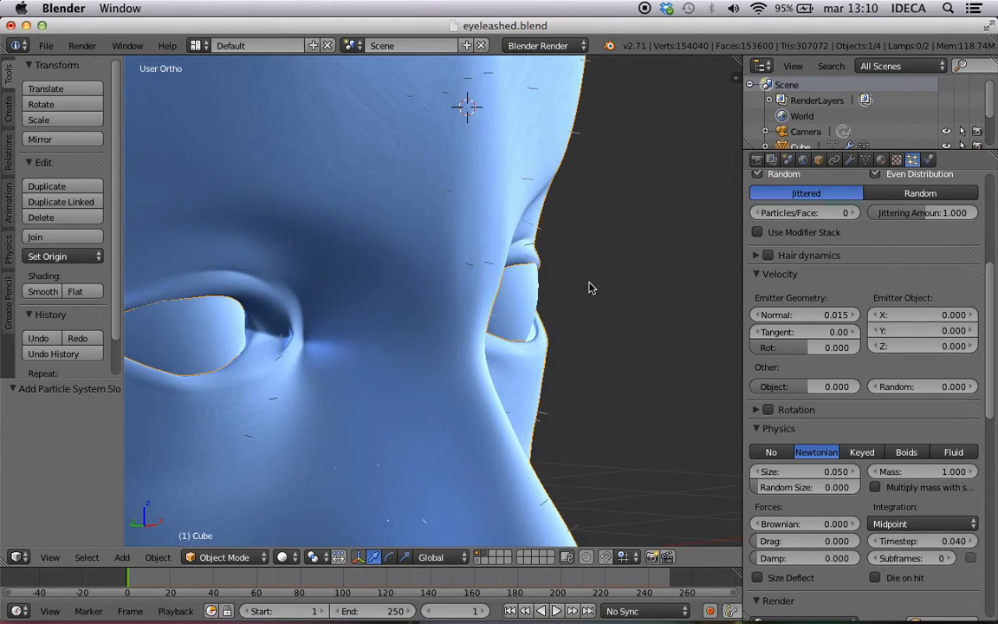
{"action": "left_click", "coordinate": [851, 314]}
{"action": "middle_click_drag", "start_coordinate": [638, 322], "coordinate": [444, 329]}
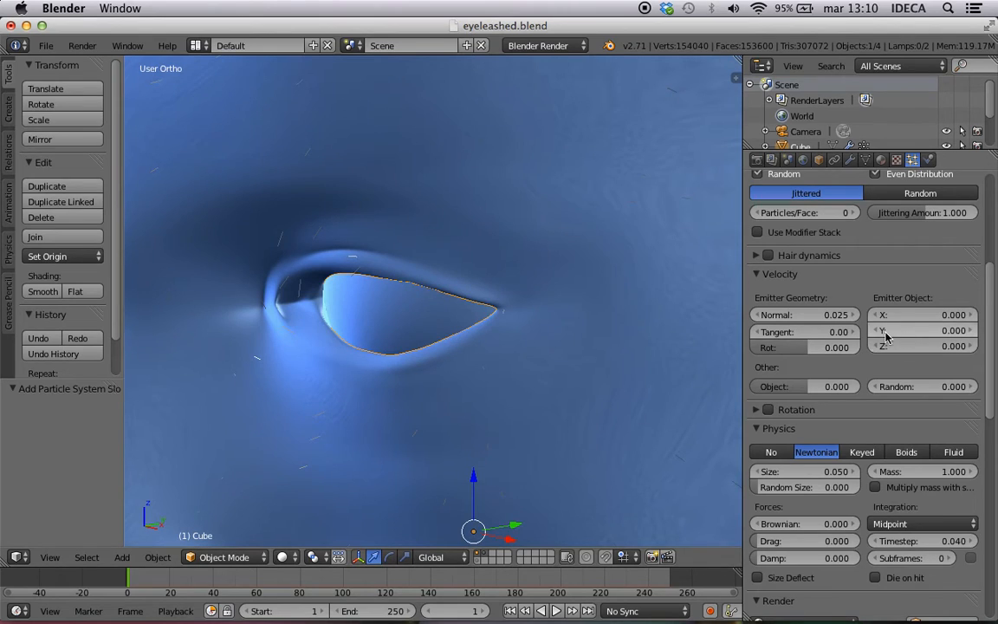
Turn on Strand render for the hair particles' path rendering
{"action": "scroll", "coordinate": [861, 362], "scroll_direction": "up", "scroll_amount": 4}
{"action": "scroll", "coordinate": [860, 362], "scroll_direction": "down", "scroll_amount": 8}
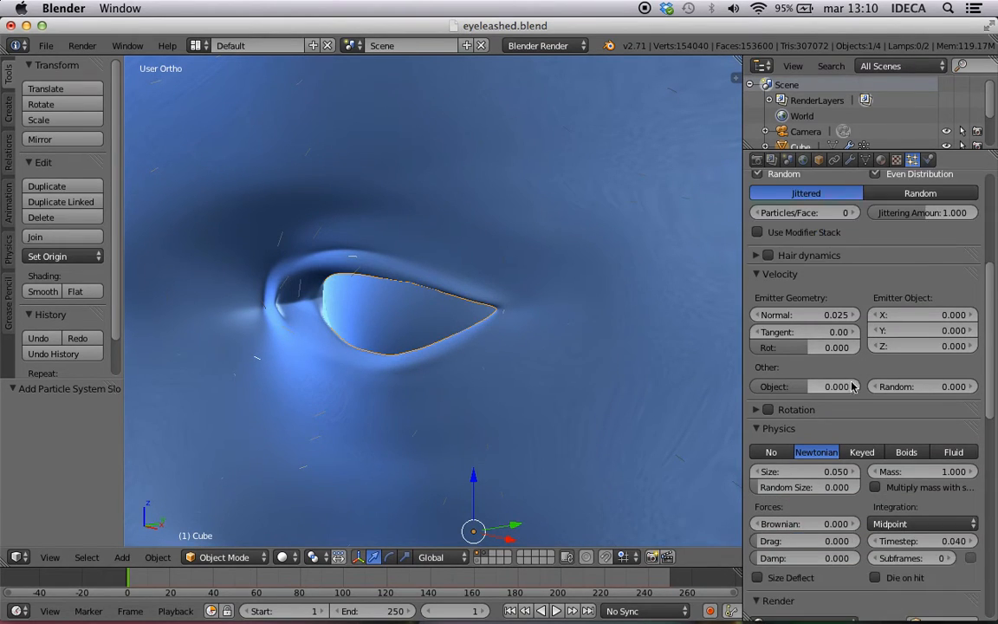
{"action": "scroll", "coordinate": [890, 400], "scroll_direction": "down", "scroll_amount": 4}
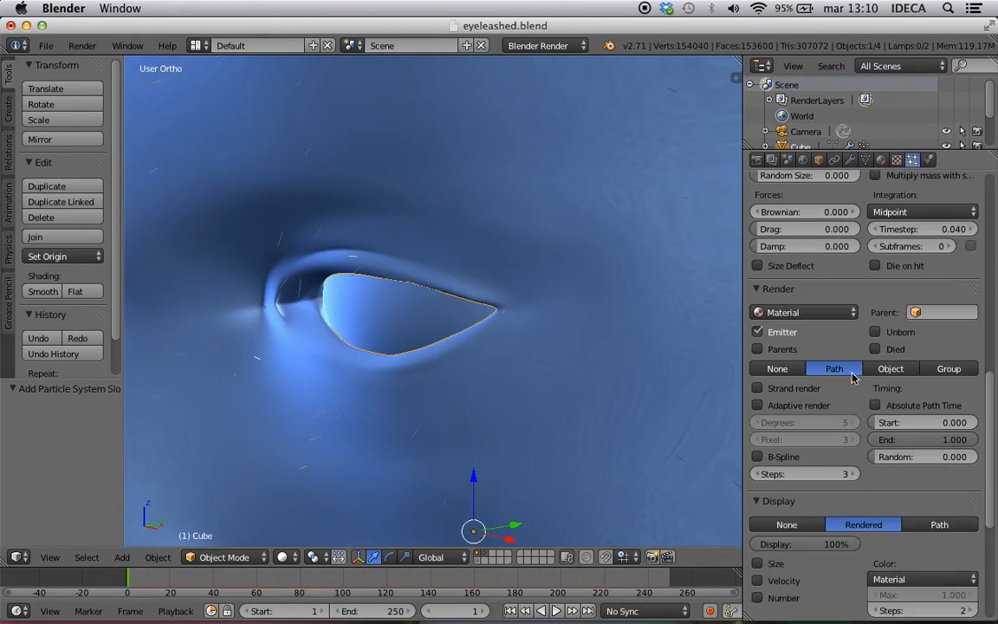
{"action": "scroll", "coordinate": [854, 398], "scroll_direction": "down", "scroll_amount": 2}
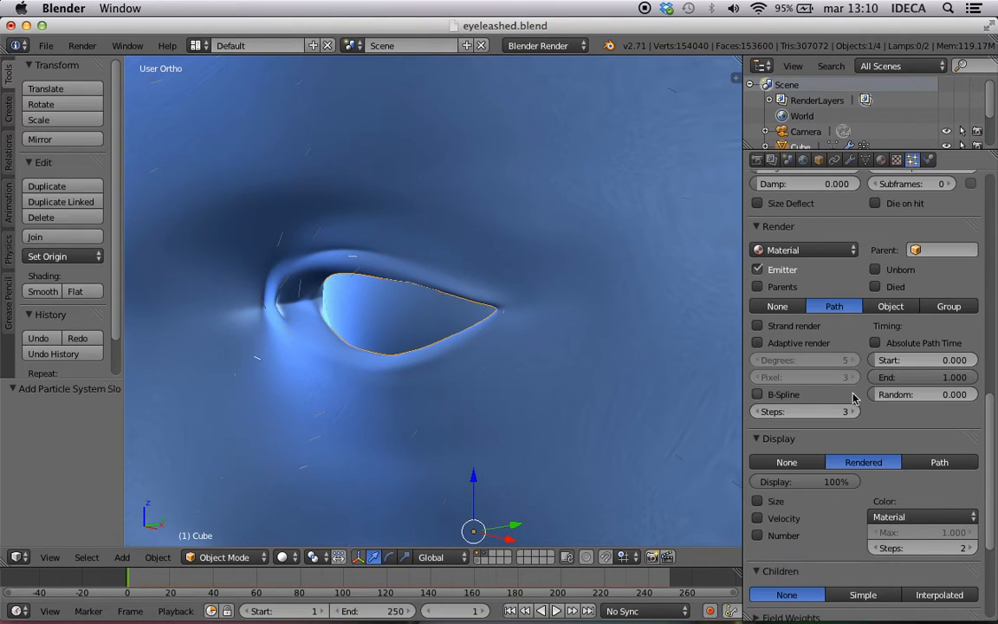
{"action": "left_click", "coordinate": [758, 327]}
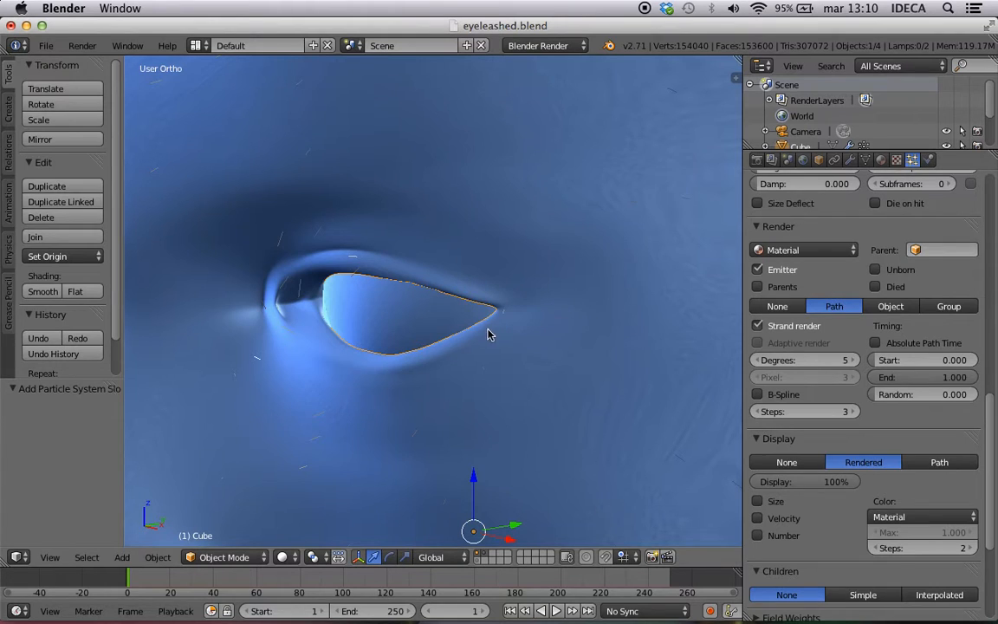
Enable B-Spline interpolation for the hair paths and check the strands around the eye
{"action": "middle_click_drag", "start_coordinate": [456, 316], "coordinate": [612, 305], "text": "shift"}
{"action": "scroll", "coordinate": [530, 306], "scroll_direction": "up", "scroll_amount": 2}
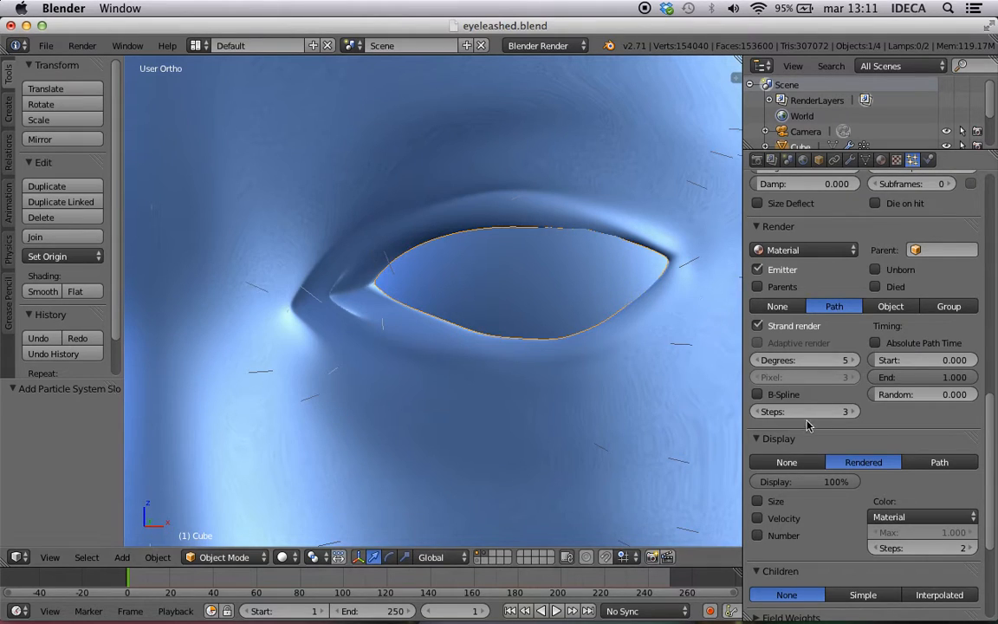
{"action": "left_click", "coordinate": [758, 394]}
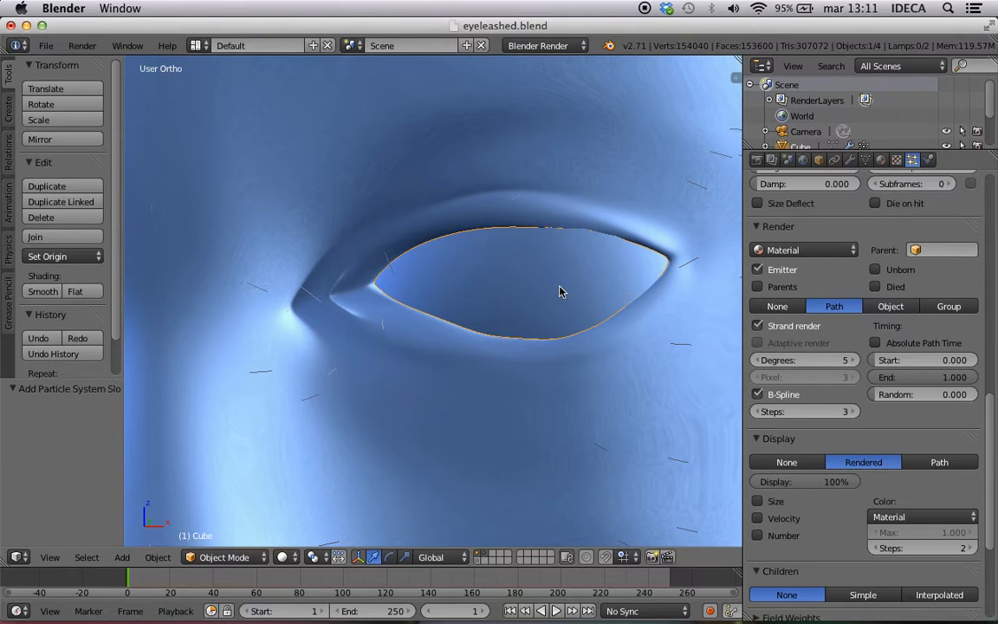
{"action": "scroll", "coordinate": [815, 420], "scroll_direction": "down", "scroll_amount": 2}
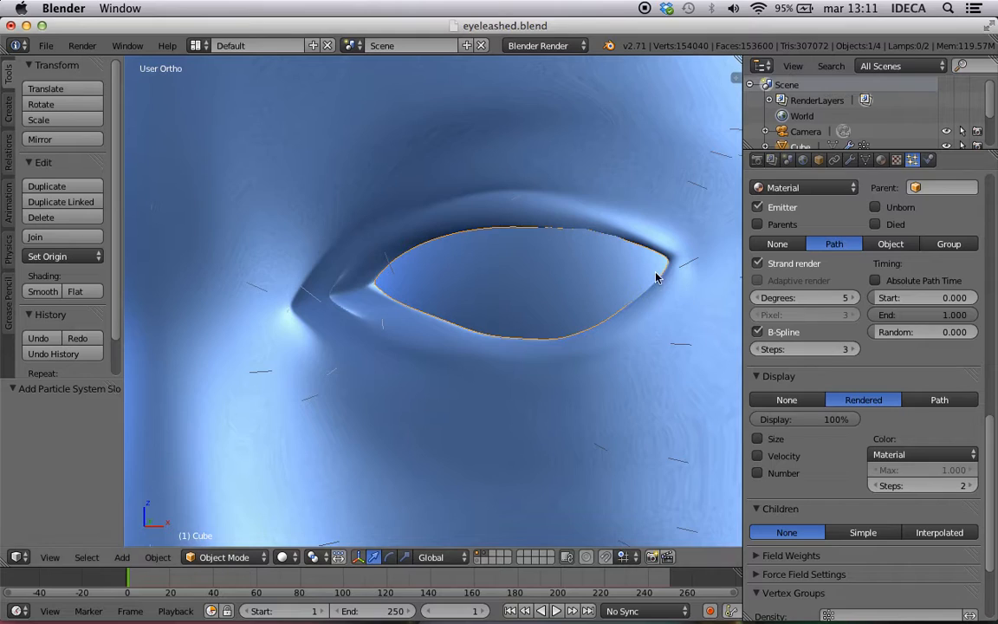
{"action": "scroll", "coordinate": [622, 309], "scroll_direction": "up", "scroll_amount": 2}
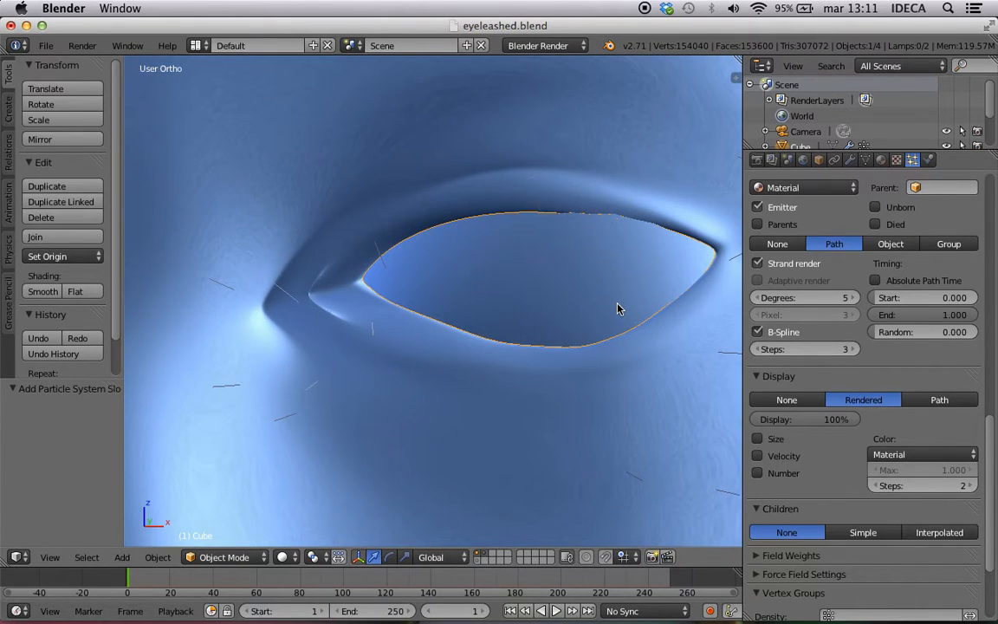
{"action": "scroll", "coordinate": [641, 271], "scroll_direction": "down", "scroll_amount": 2}
{"action": "middle_click_drag", "start_coordinate": [642, 272], "coordinate": [613, 270]}
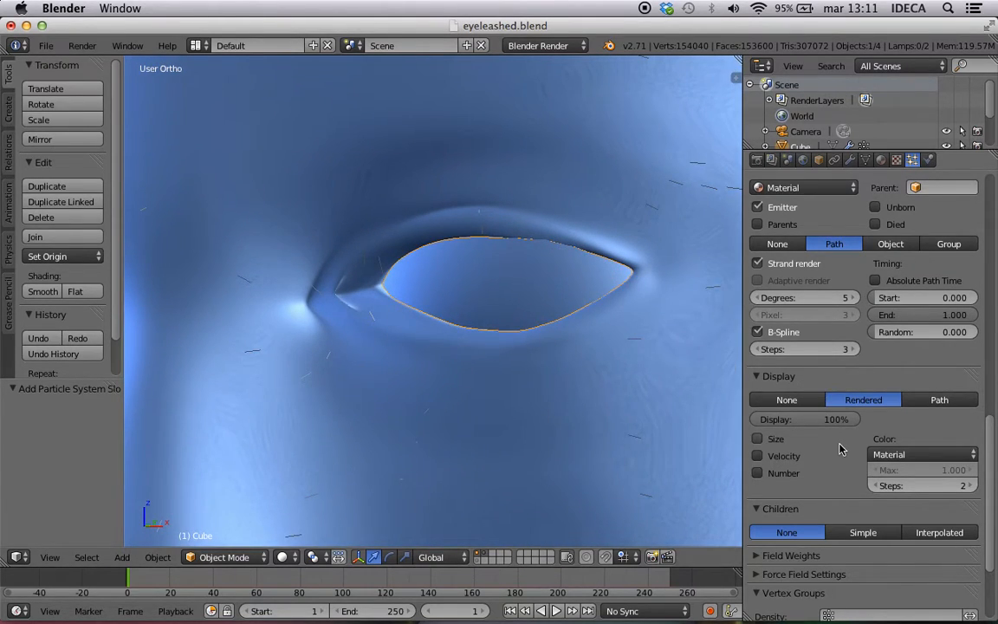
Switch the hair's child particles to Simple and set their render count to 10
{"action": "scroll", "coordinate": [839, 448], "scroll_direction": "down", "scroll_amount": 5}
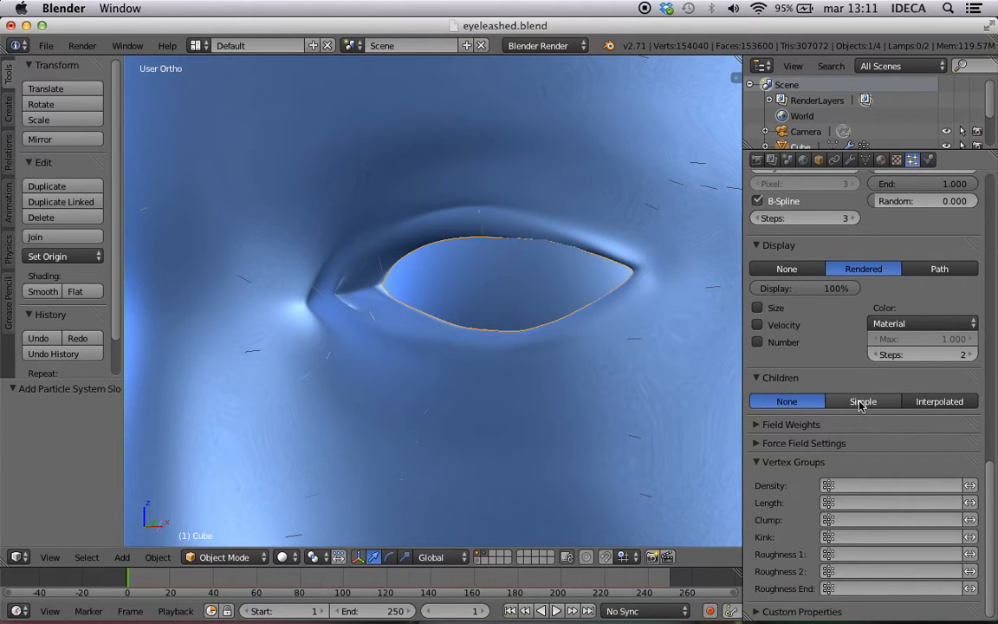
{"action": "left_click", "coordinate": [862, 402]}
{"action": "scroll", "coordinate": [857, 407], "scroll_direction": "down", "scroll_amount": 4}
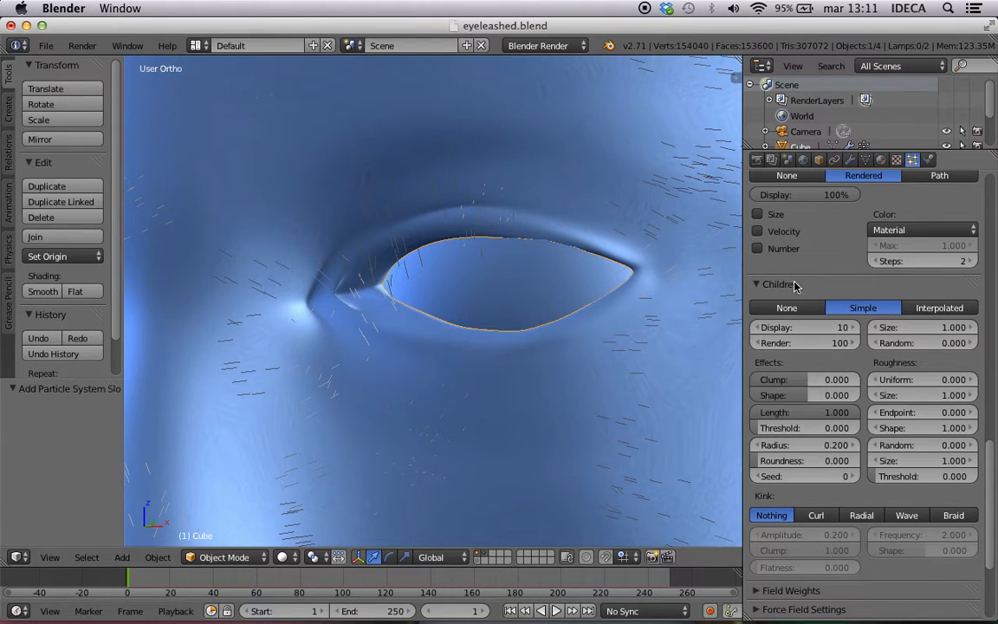
{"action": "middle_click_drag", "start_coordinate": [585, 256], "coordinate": [653, 262]}
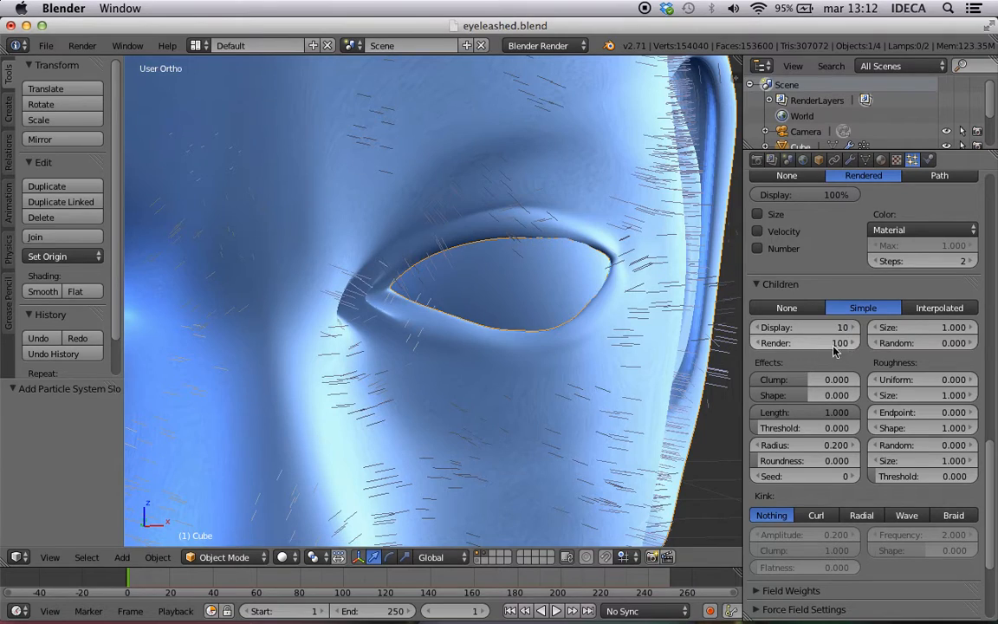
{"action": "left_click", "coordinate": [828, 342]}
{"action": "type", "text": "10"}
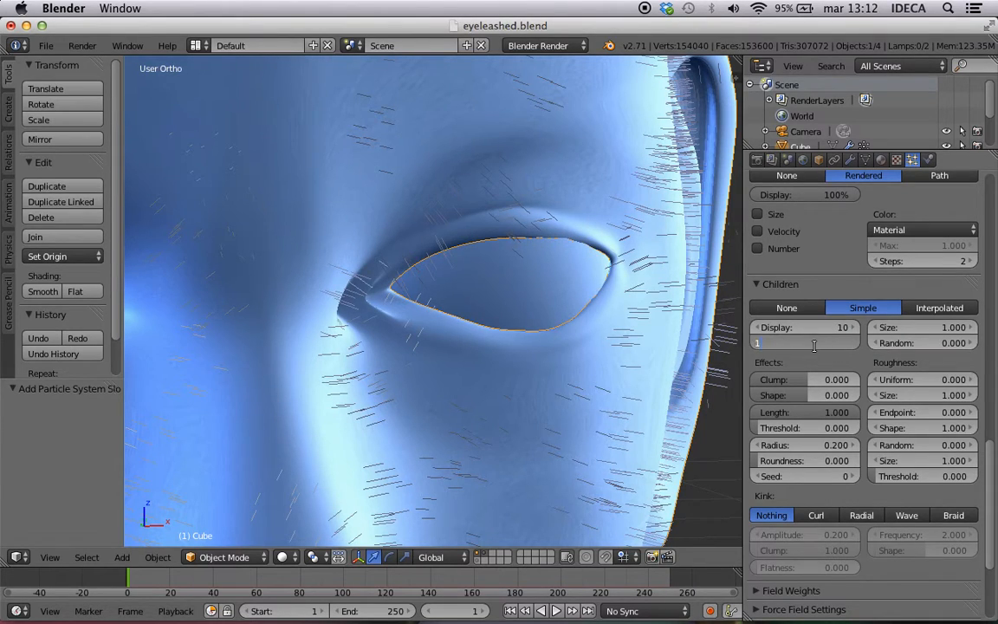
{"action": "key", "text": "Return"}
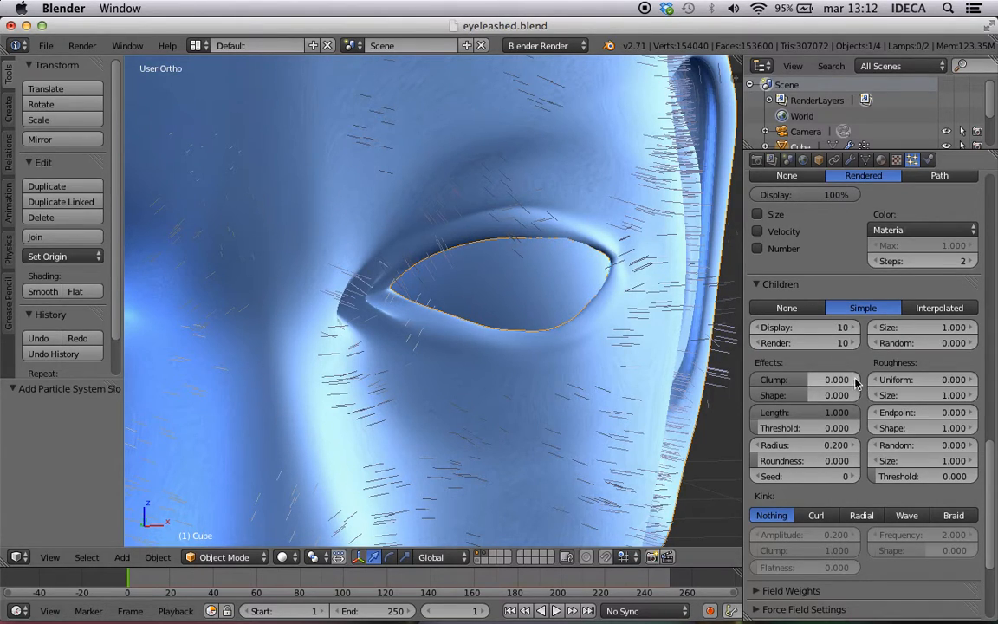
{"action": "scroll", "coordinate": [866, 305], "scroll_direction": "up", "scroll_amount": 9}
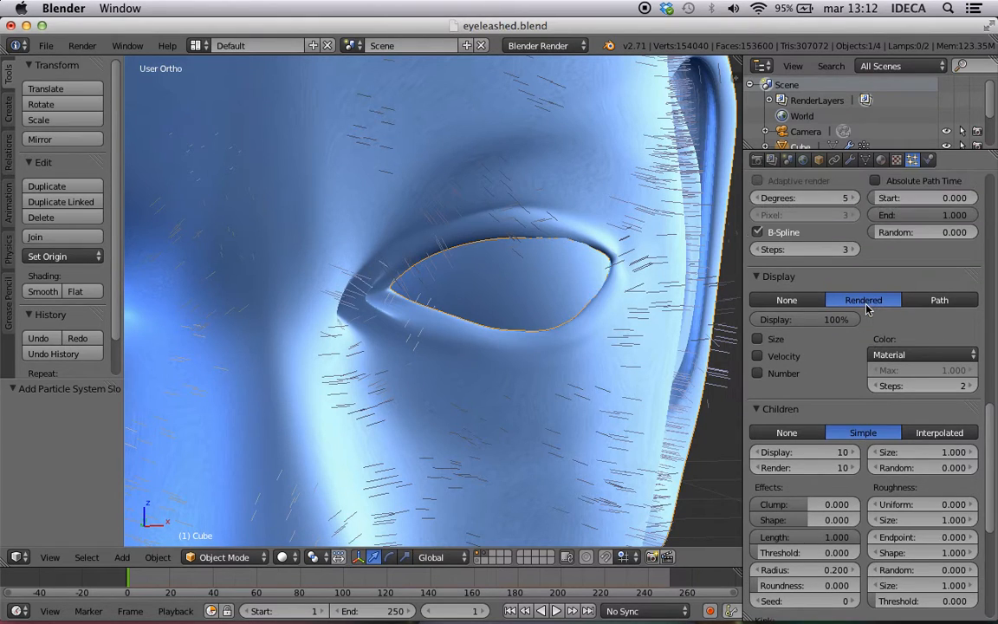
{"action": "scroll", "coordinate": [866, 305], "scroll_direction": "up", "scroll_amount": 8}
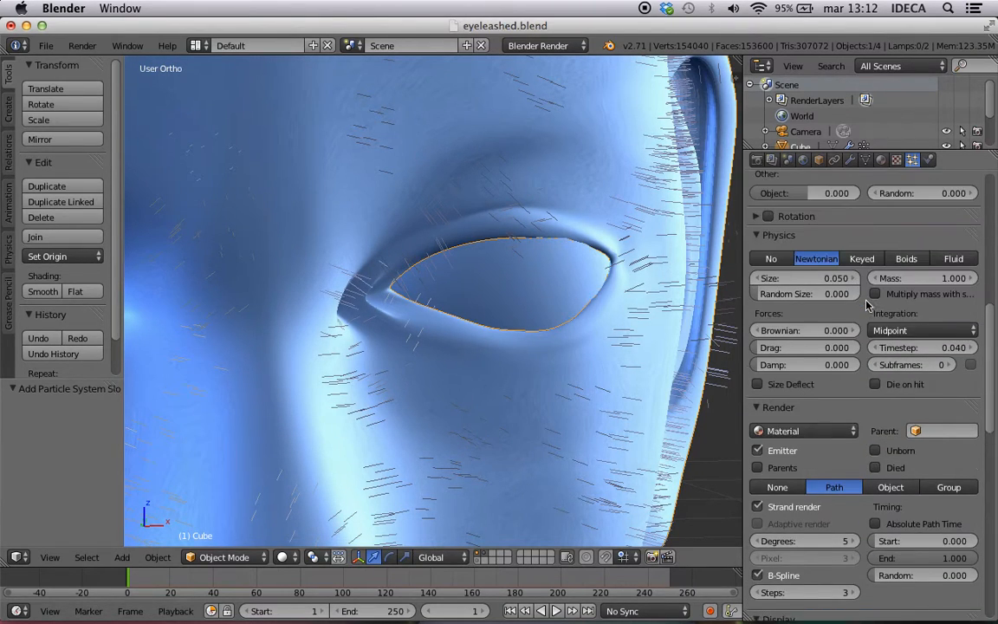
Set the hair particle system's emission number to 0
{"action": "scroll", "coordinate": [864, 305], "scroll_direction": "up", "scroll_amount": 7}
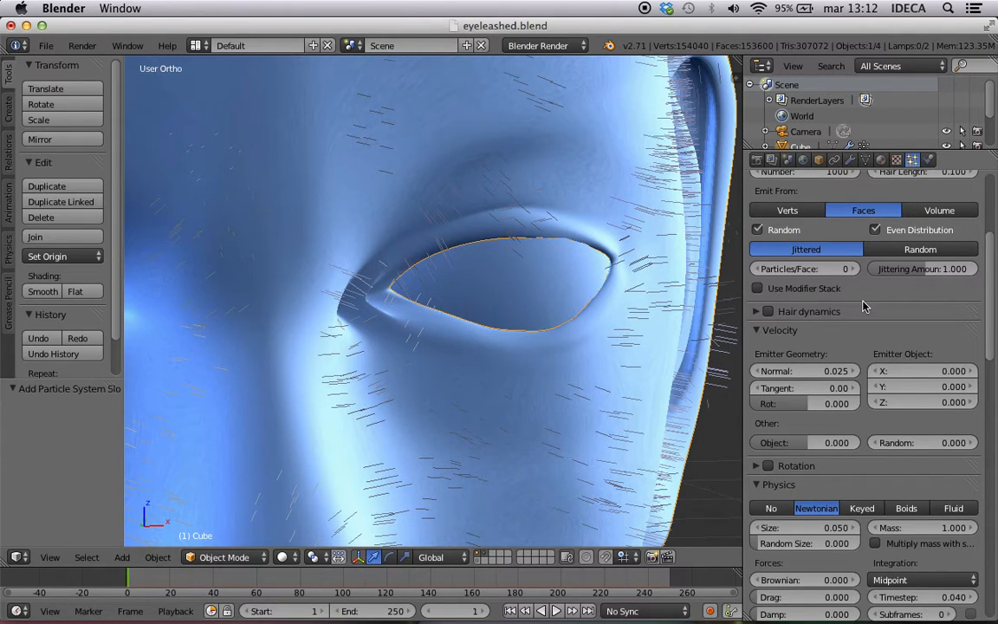
{"action": "scroll", "coordinate": [863, 306], "scroll_direction": "up", "scroll_amount": 4}
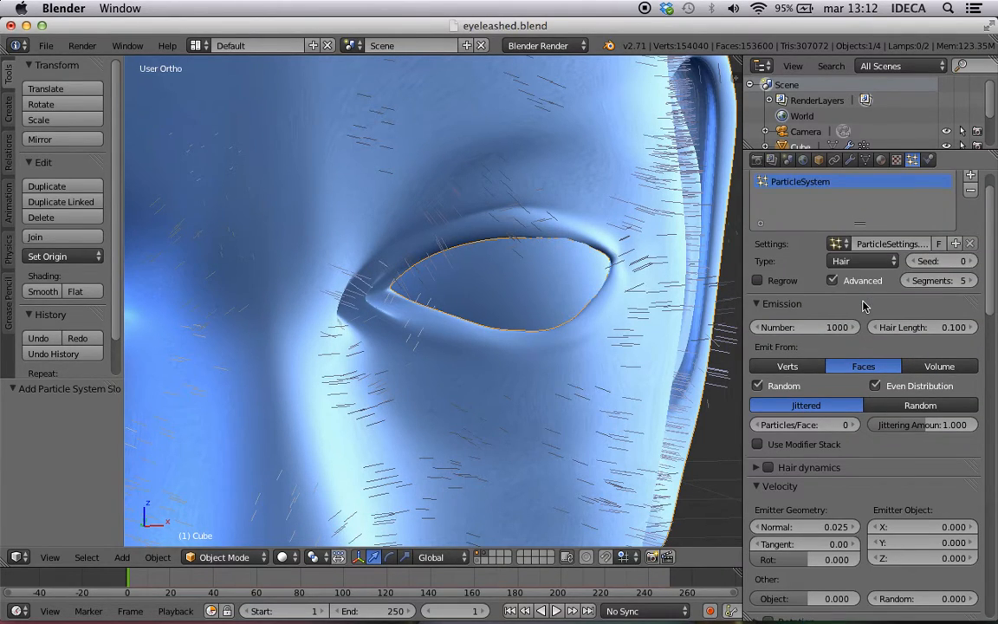
{"action": "left_click", "coordinate": [844, 329]}
{"action": "type", "text": "0"}
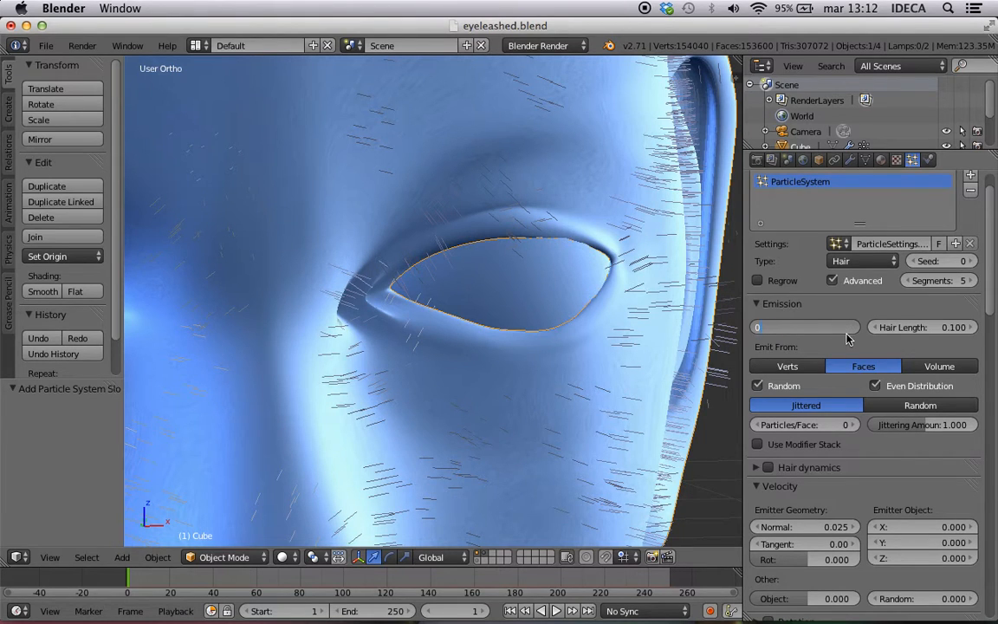
{"action": "key", "text": "Return"}
Switch the head model to Particle Edit mode with the eye framed in front view
{"action": "scroll", "coordinate": [611, 321], "scroll_direction": "down", "scroll_amount": 5}
{"action": "key", "text": "KP_1"}
{"action": "scroll", "coordinate": [589, 317], "scroll_direction": "up", "scroll_amount": 7}
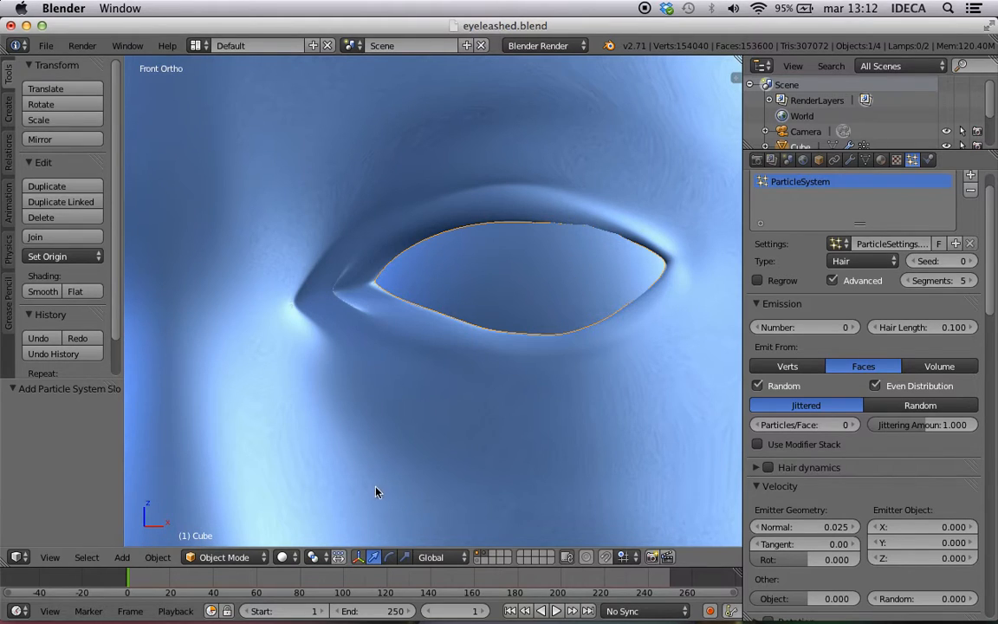
{"action": "left_click", "coordinate": [226, 557]}
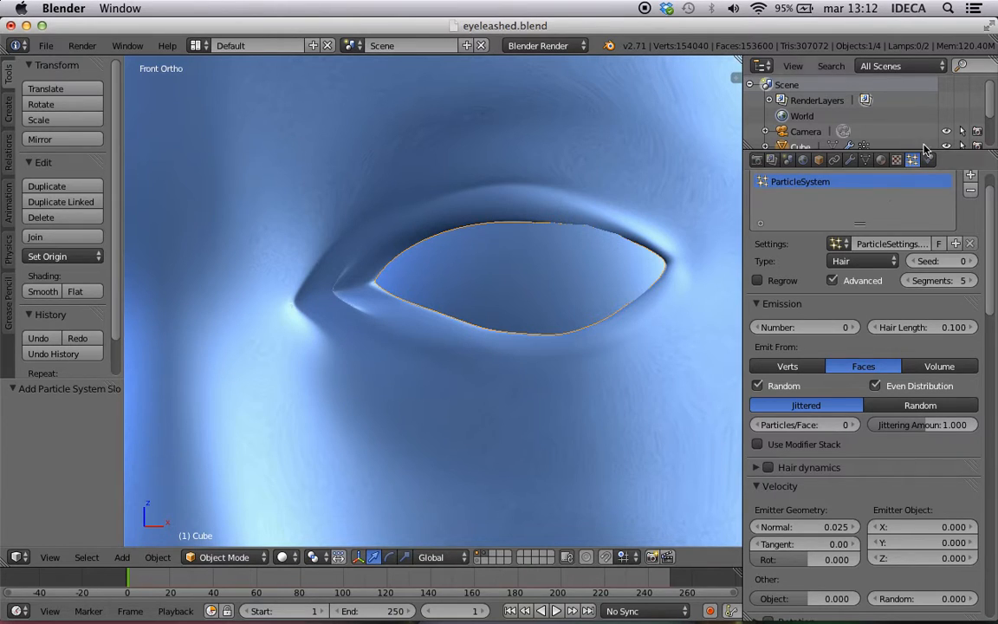
{"action": "left_click", "coordinate": [225, 557]}
{"action": "left_click", "coordinate": [251, 436]}
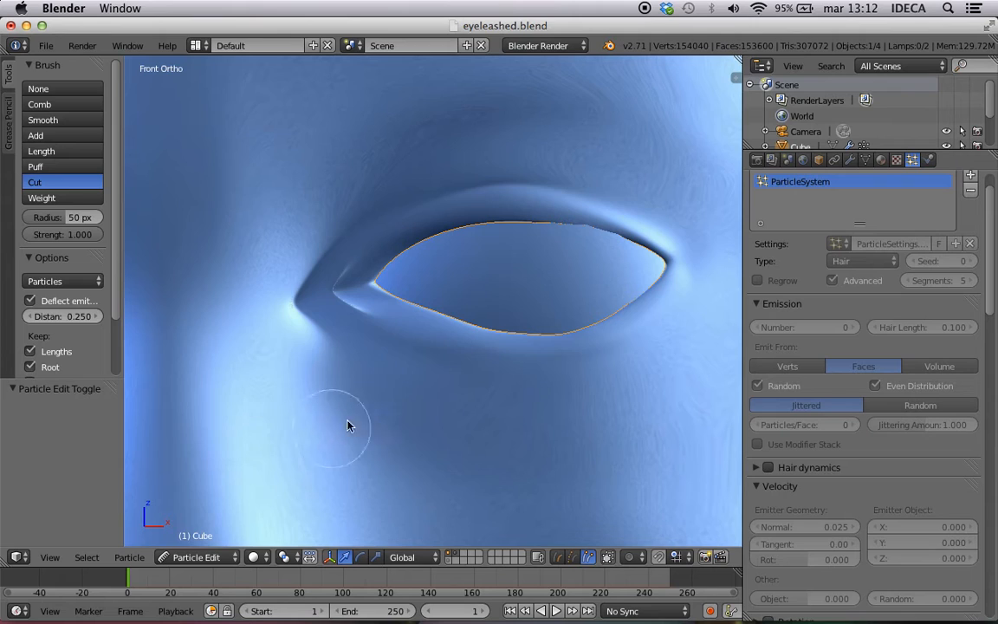
Choose the Add brush for placing hairs, with a radius of 5 px
{"action": "scroll", "coordinate": [436, 341], "scroll_direction": "up", "scroll_amount": 4}
{"action": "scroll", "coordinate": [363, 345], "scroll_direction": "down", "scroll_amount": 3}
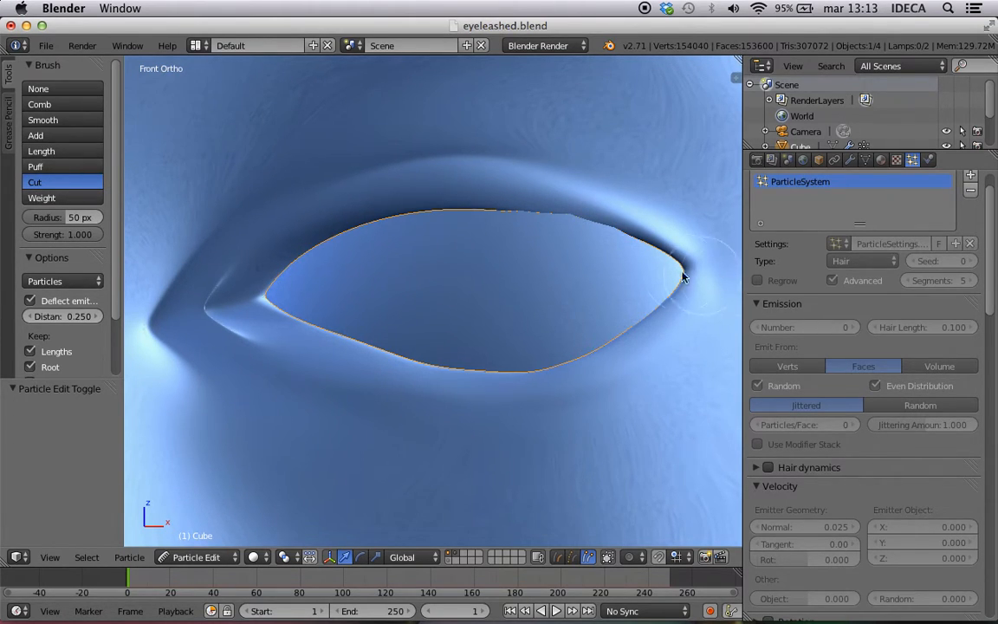
{"action": "left_click", "coordinate": [56, 137]}
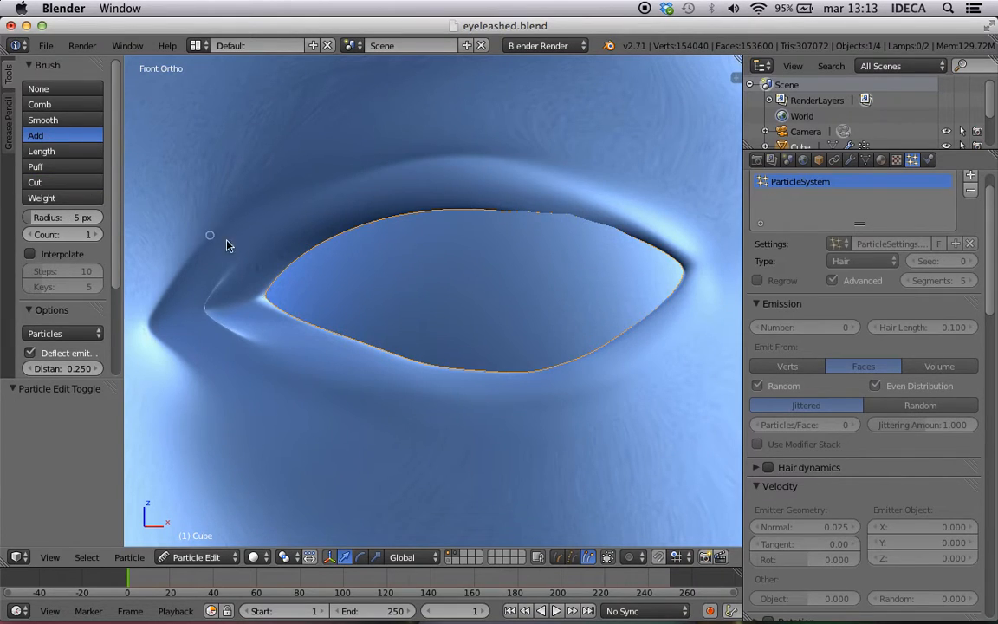
{"action": "left_click_drag", "start_coordinate": [62, 217], "coordinate": [60, 217]}
{"action": "scroll", "coordinate": [331, 216], "scroll_direction": "up", "scroll_amount": 1}
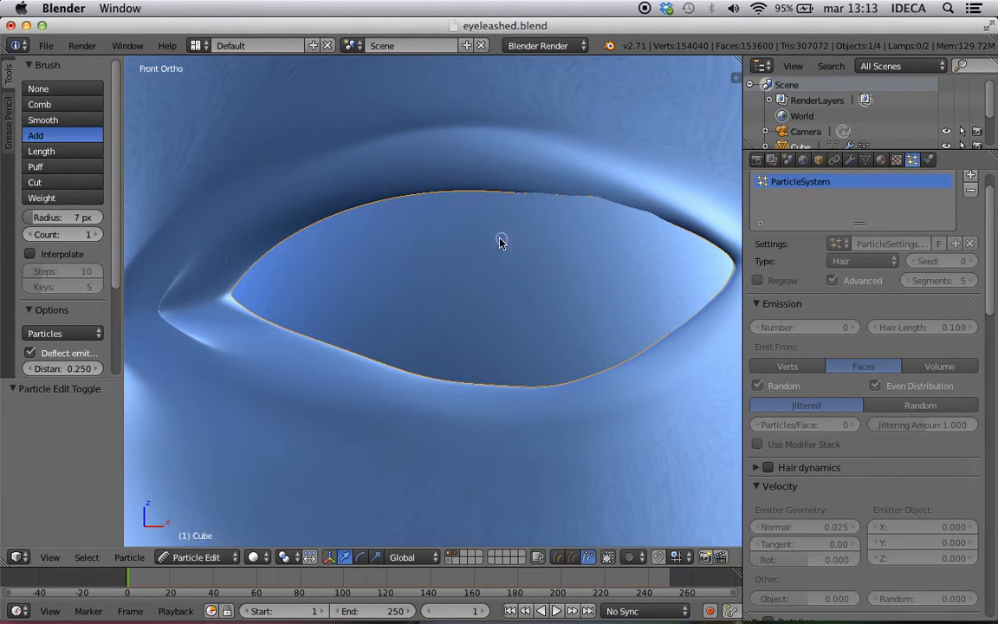
{"action": "left_click_drag", "start_coordinate": [36, 219], "coordinate": [34, 219]}
Try adding hairs above the eye with short brush strokes, and undo them
{"action": "left_click", "coordinate": [336, 172]}
{"action": "mouse_move", "coordinate": [427, 162]}
{"action": "left_mouse_down"}
{"action": "mouse_move", "coordinate": [370, 184]}
{"action": "mouse_move", "coordinate": [418, 177]}
{"action": "left_mouse_up"}
{"action": "key", "text": "ctrl+z"}
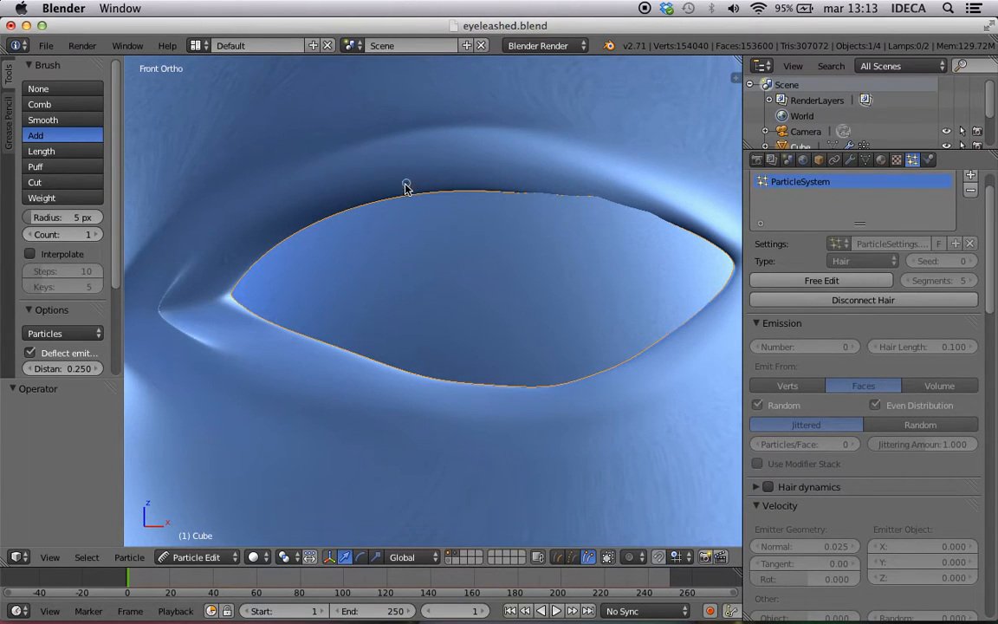
{"action": "scroll", "coordinate": [382, 203], "scroll_direction": "up", "scroll_amount": 2}
{"action": "scroll", "coordinate": [432, 203], "scroll_direction": "down", "scroll_amount": 2}
{"action": "scroll", "coordinate": [430, 197], "scroll_direction": "up", "scroll_amount": 3}
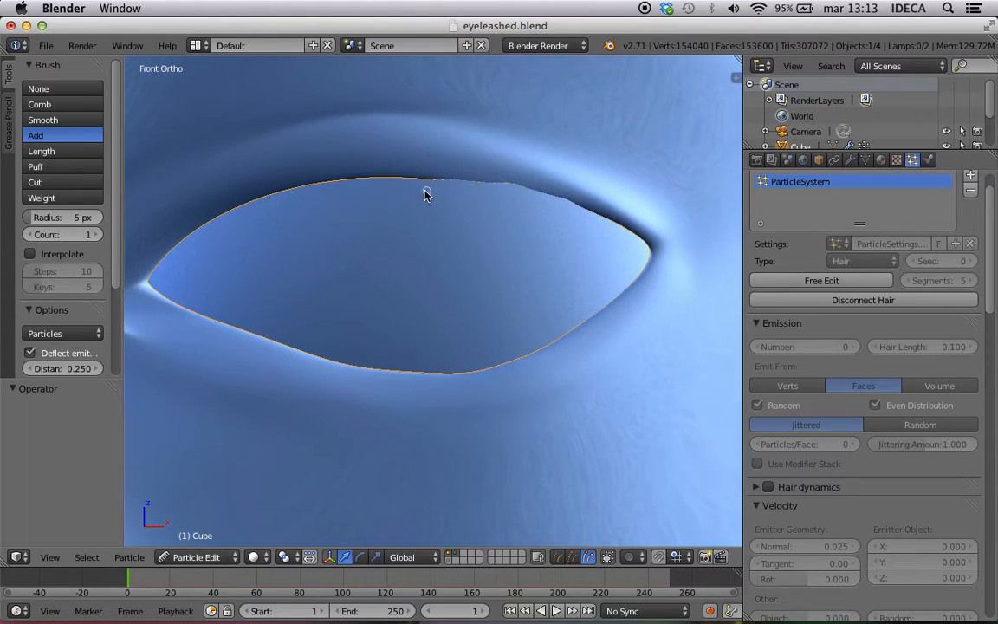
{"action": "middle_click_drag", "start_coordinate": [395, 206], "coordinate": [414, 266], "text": "shift"}
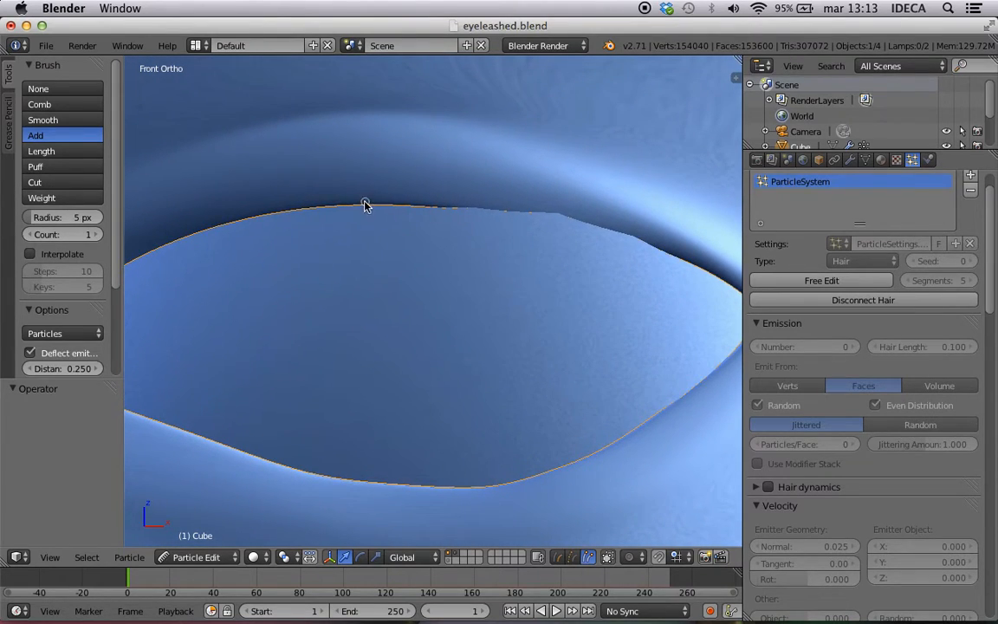
{"action": "left_click_drag", "start_coordinate": [374, 208], "coordinate": [371, 200]}
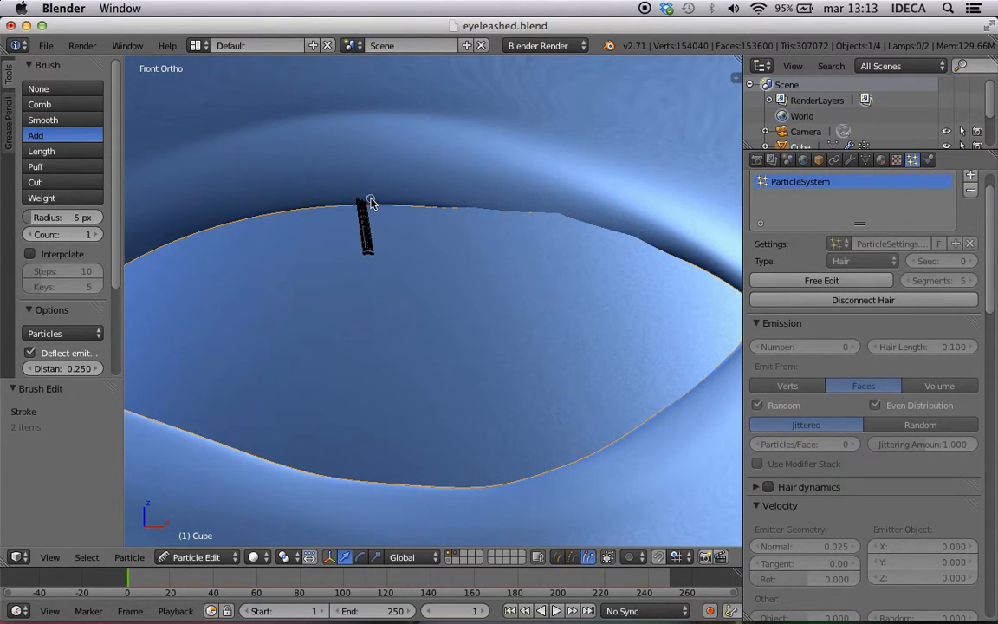
{"action": "key", "text": "ctrl+z"}
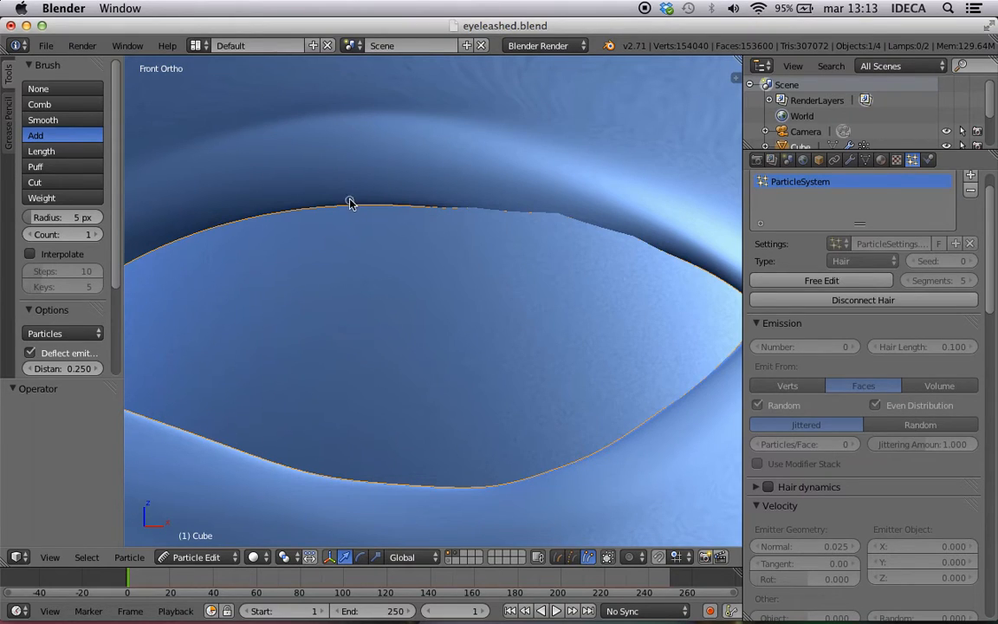
Add single hairs one by one along the middle of the upper eyelid edge, undoing the last stray stroke
{"action": "left_click", "coordinate": [346, 198]}
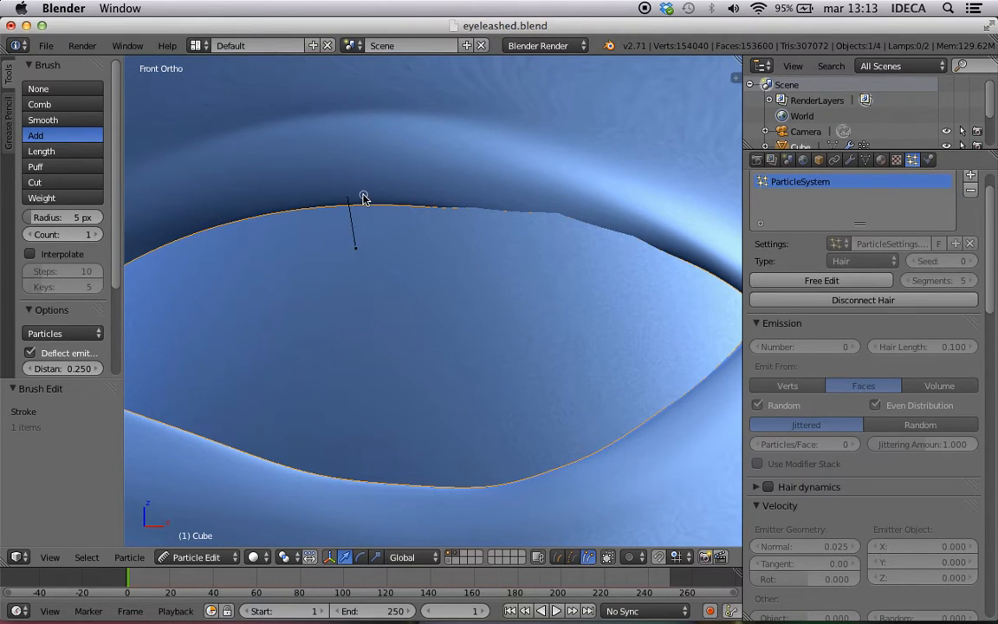
{"action": "left_click", "coordinate": [386, 202]}
{"action": "left_click", "coordinate": [405, 202]}
{"action": "left_click", "coordinate": [423, 202]}
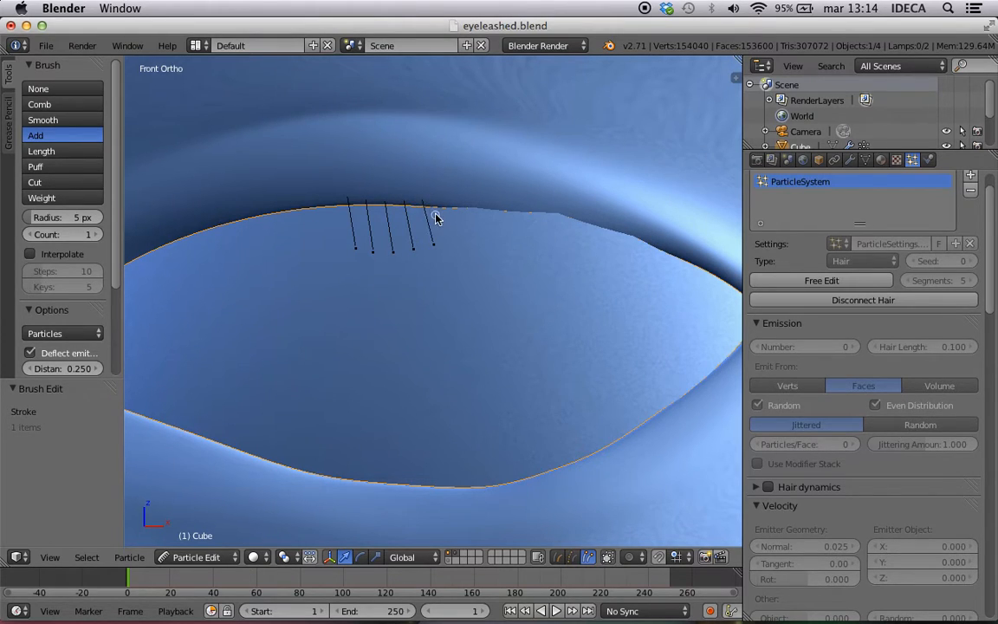
{"action": "left_click", "coordinate": [445, 202]}
{"action": "left_click", "coordinate": [465, 202]}
{"action": "left_click", "coordinate": [531, 205]}
{"action": "left_click_drag", "start_coordinate": [588, 229], "coordinate": [585, 229]}
{"action": "middle_click_drag", "start_coordinate": [586, 229], "coordinate": [483, 203]}
{"action": "key", "text": "ctrl+z"}
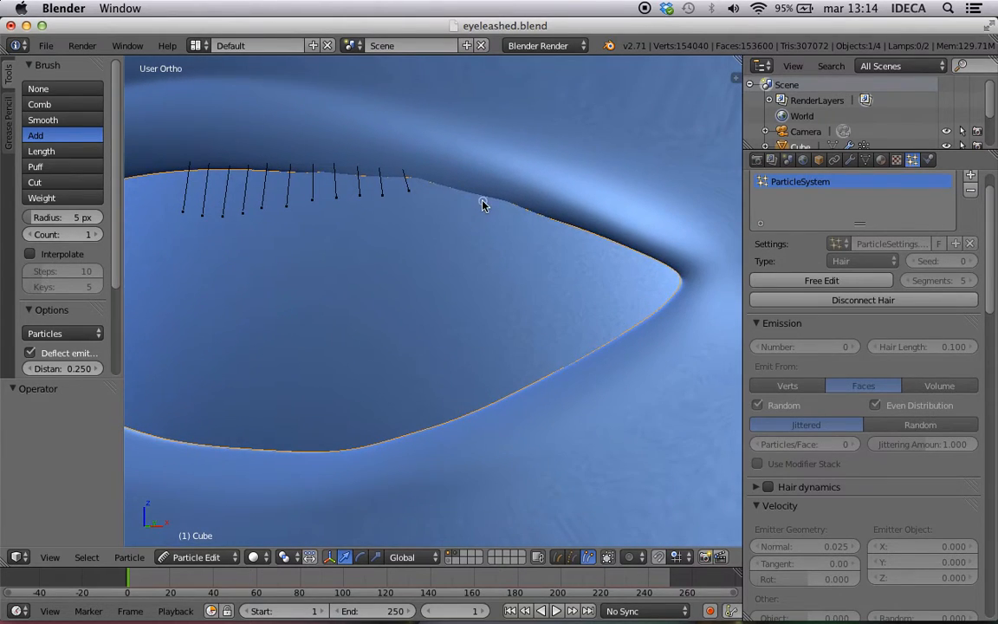
Continue the row of single hairs along the upper eyelid edge towards the outer corner of the eye
{"action": "left_click", "coordinate": [425, 172]}
{"action": "left_click", "coordinate": [439, 178]}
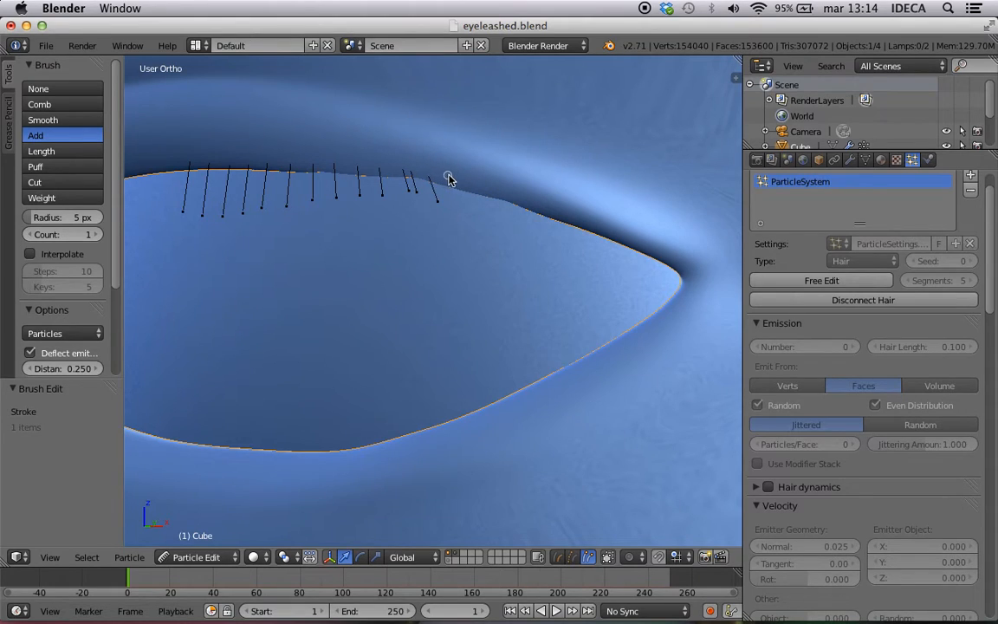
{"action": "left_click", "coordinate": [461, 180]}
{"action": "left_click", "coordinate": [478, 186]}
{"action": "left_click", "coordinate": [542, 200]}
{"action": "left_click", "coordinate": [561, 211]}
Complete the row of hairs on the outer part of the upper eyelid, right up to the eye's outer corner
{"action": "middle_click_drag", "start_coordinate": [597, 226], "coordinate": [554, 220]}
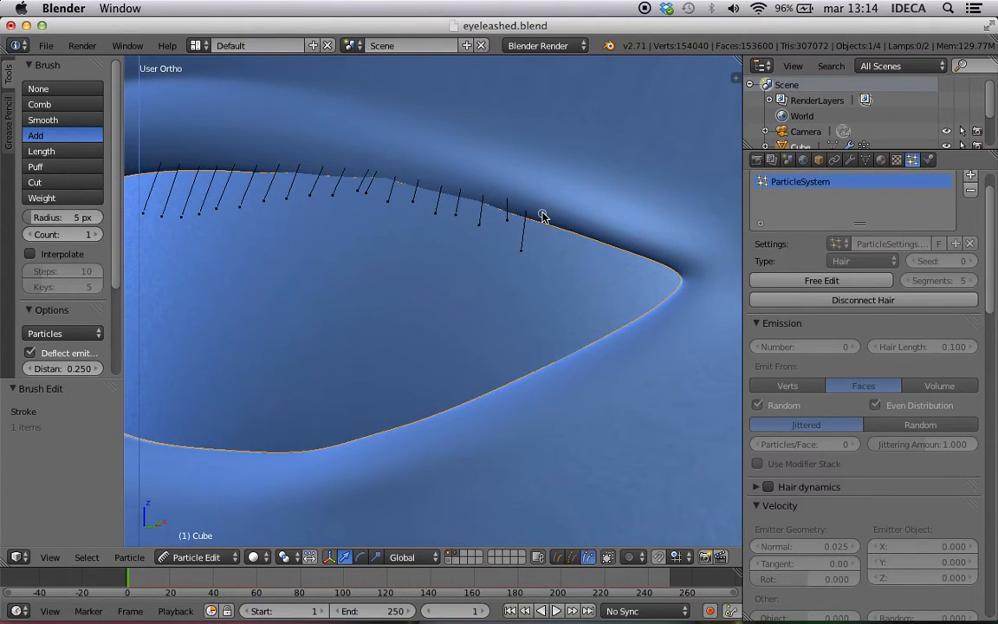
{"action": "left_click", "coordinate": [545, 216]}
{"action": "left_click", "coordinate": [563, 220]}
{"action": "left_click", "coordinate": [587, 227]}
{"action": "left_click", "coordinate": [605, 233]}
{"action": "left_click", "coordinate": [624, 240]}
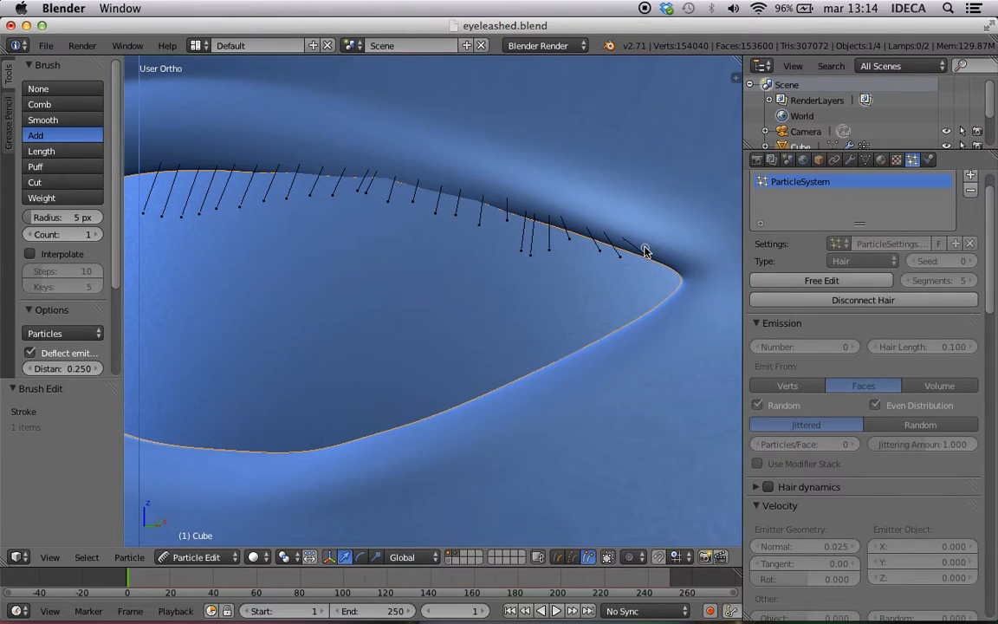
{"action": "middle_click_drag", "start_coordinate": [659, 253], "coordinate": [608, 252]}
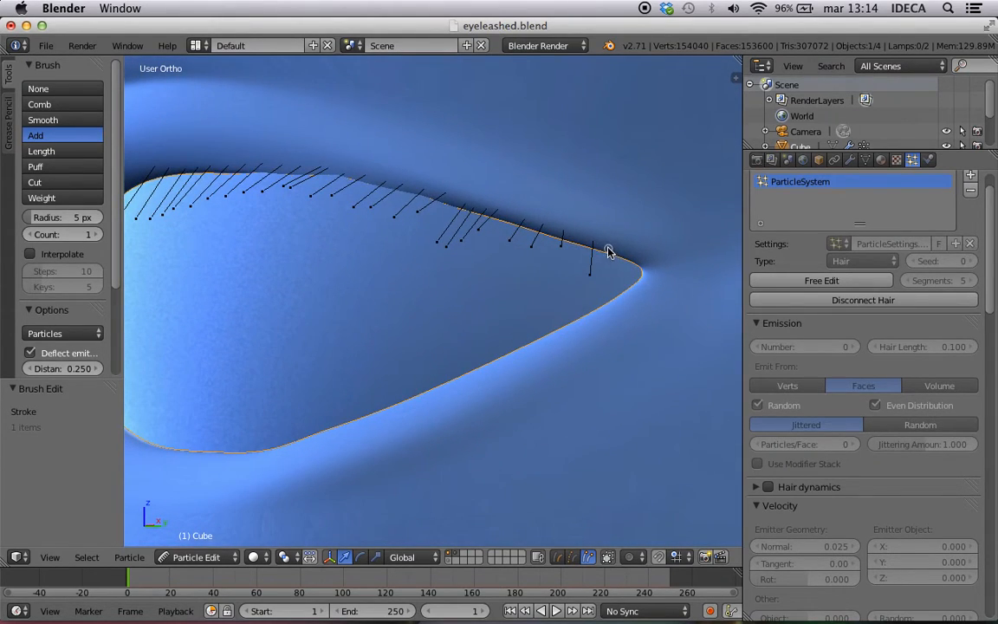
{"action": "left_click", "coordinate": [607, 249]}
{"action": "left_click", "coordinate": [623, 252]}
{"action": "left_click", "coordinate": [643, 259]}
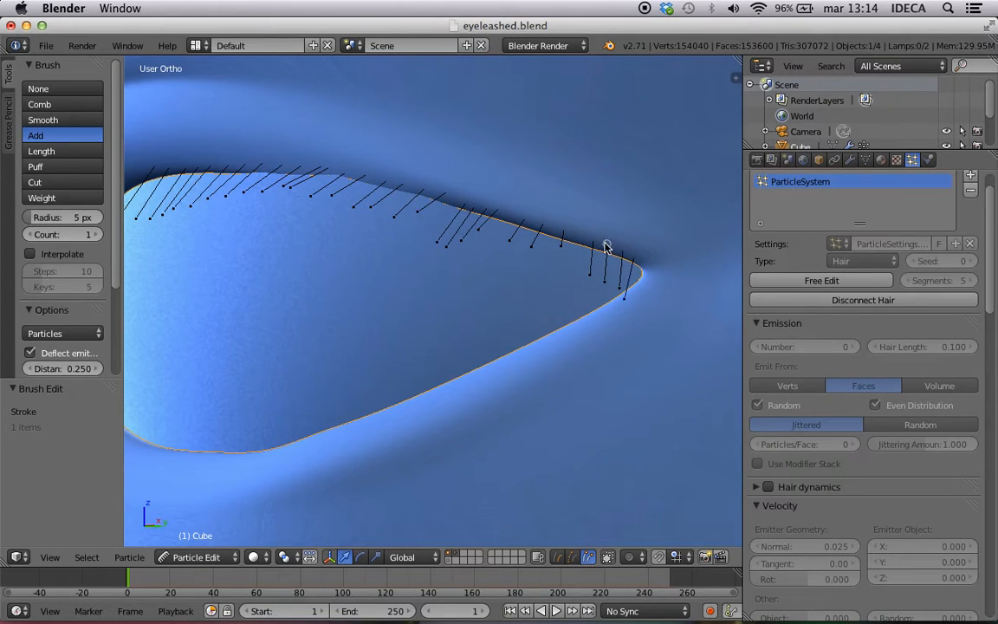
Fill the gaps in the outer half of the upper lash row with additional single hairs
{"action": "left_click", "coordinate": [558, 228]}
{"action": "left_click", "coordinate": [510, 222]}
{"action": "middle_click_drag", "start_coordinate": [451, 205], "coordinate": [502, 222]}
{"action": "left_click", "coordinate": [494, 215]}
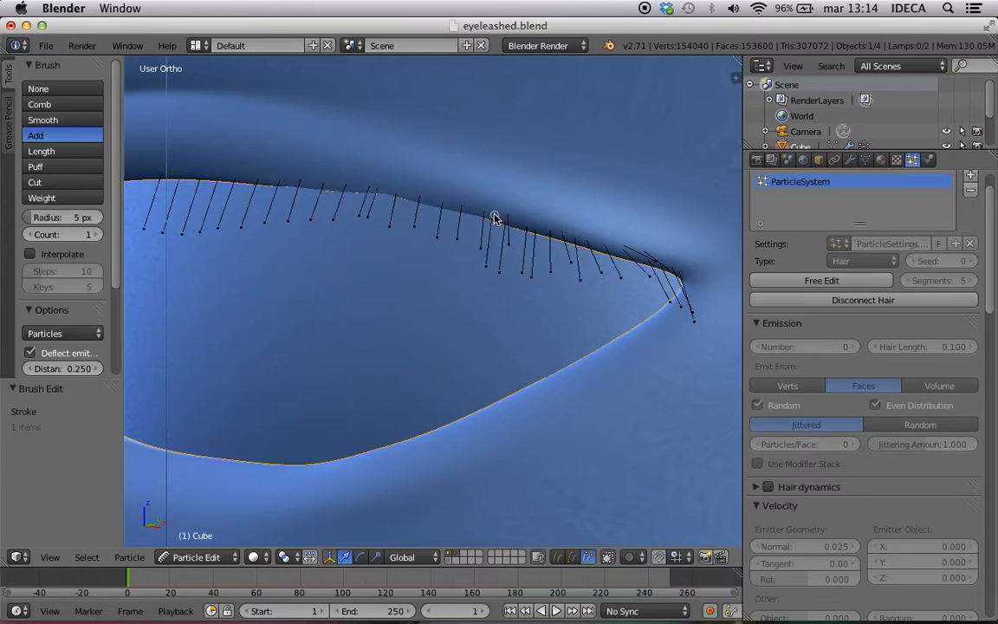
{"action": "left_click", "coordinate": [470, 206]}
{"action": "left_click", "coordinate": [427, 198]}
{"action": "left_click", "coordinate": [396, 193]}
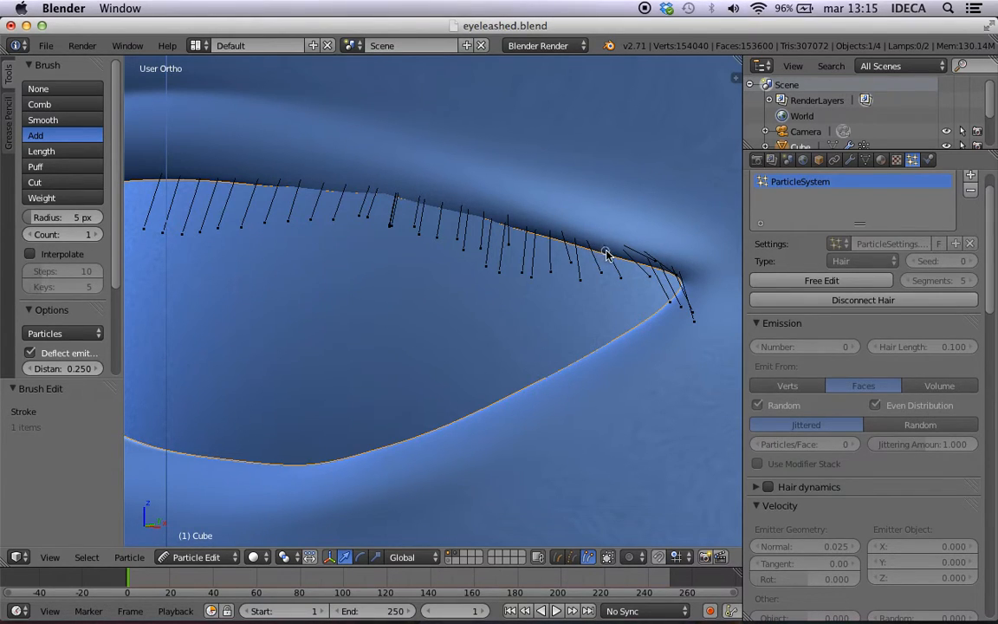
Examine the placed upper lashes from the front and at an angle
{"action": "scroll", "coordinate": [394, 225], "scroll_direction": "down", "scroll_amount": 2}
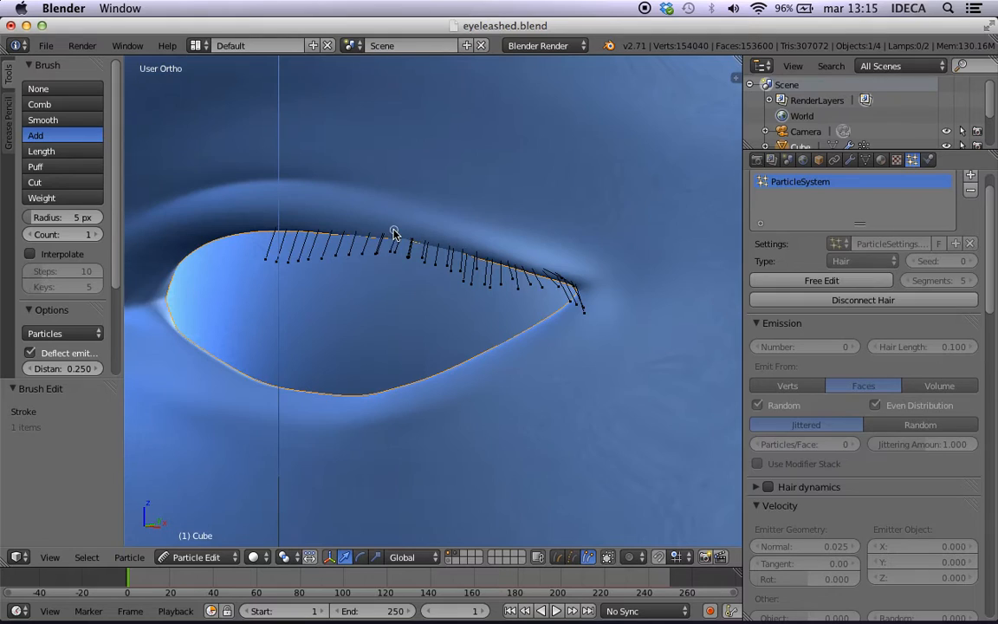
{"action": "key", "text": "KP_1"}
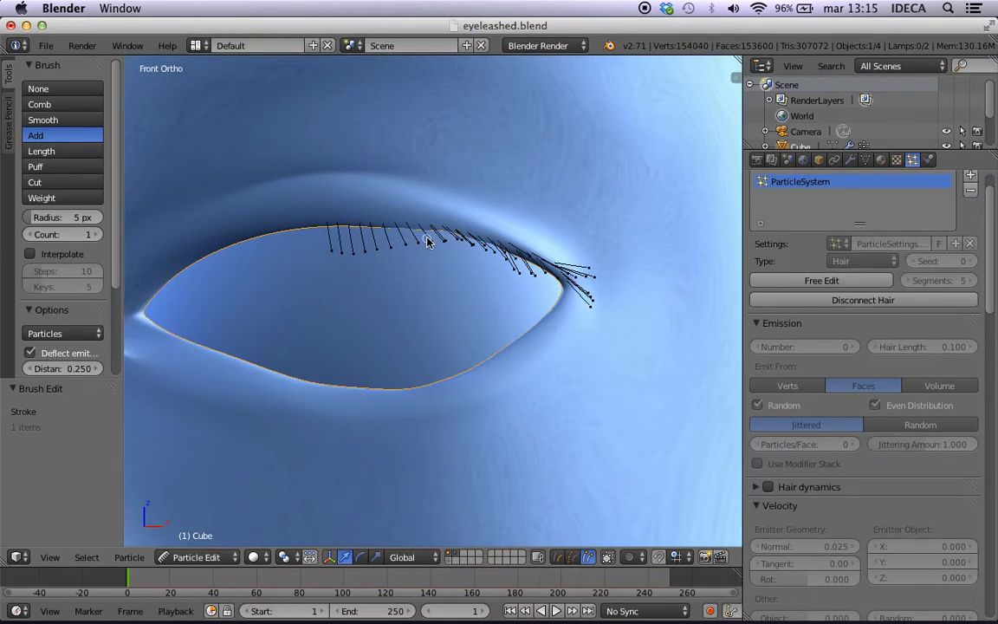
{"action": "scroll", "coordinate": [428, 238], "scroll_direction": "up", "scroll_amount": 3}
{"action": "middle_click_drag", "start_coordinate": [490, 248], "coordinate": [462, 257], "text": "shift"}
{"action": "scroll", "coordinate": [464, 256], "scroll_direction": "down", "scroll_amount": 2}
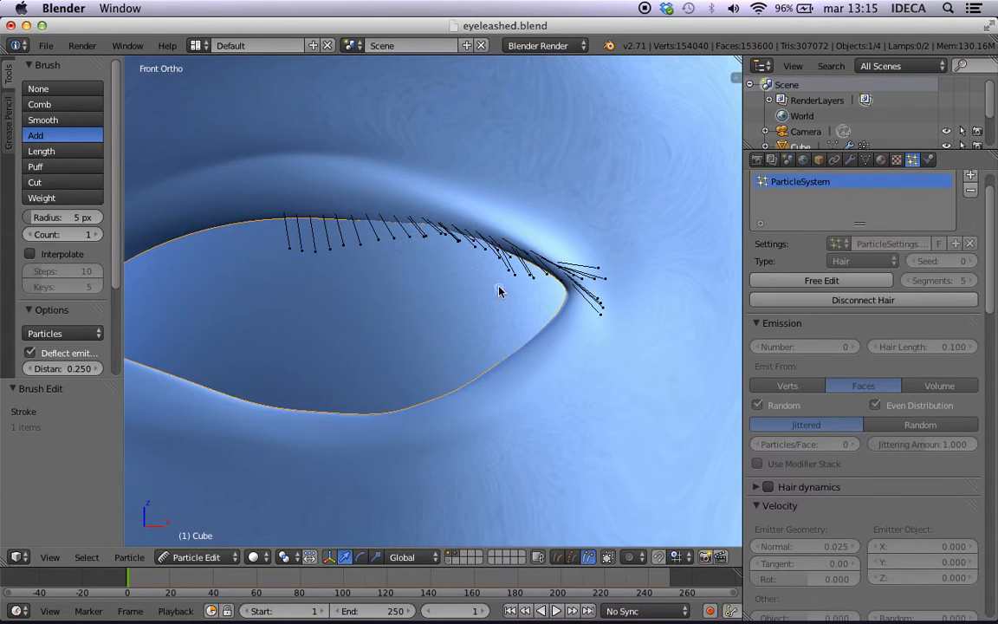
{"action": "middle_click_drag", "start_coordinate": [503, 287], "coordinate": [487, 304]}
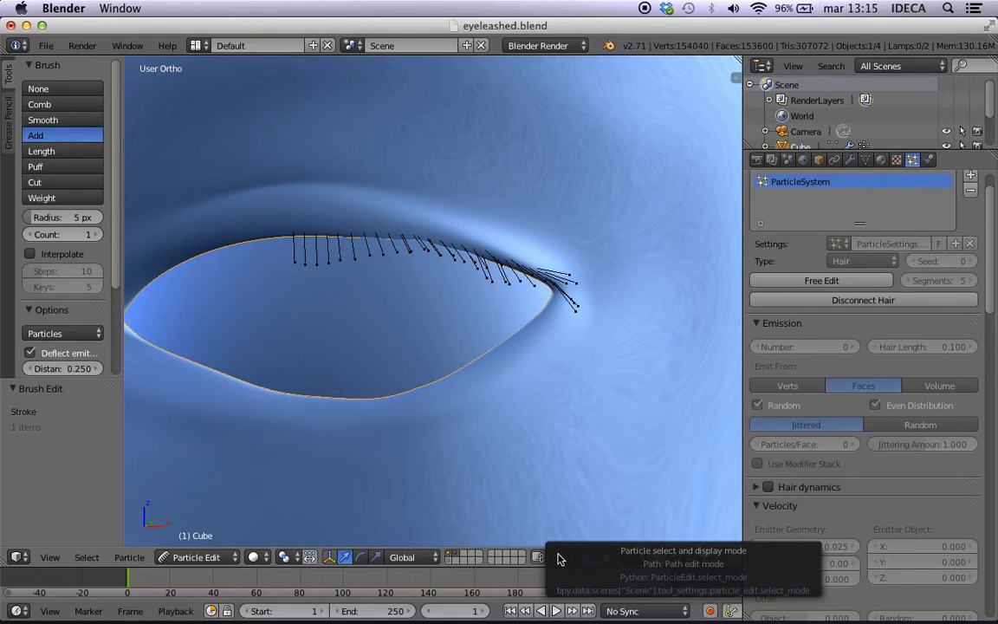
{"action": "scroll", "coordinate": [559, 558], "scroll_direction": "down", "scroll_amount": 1}
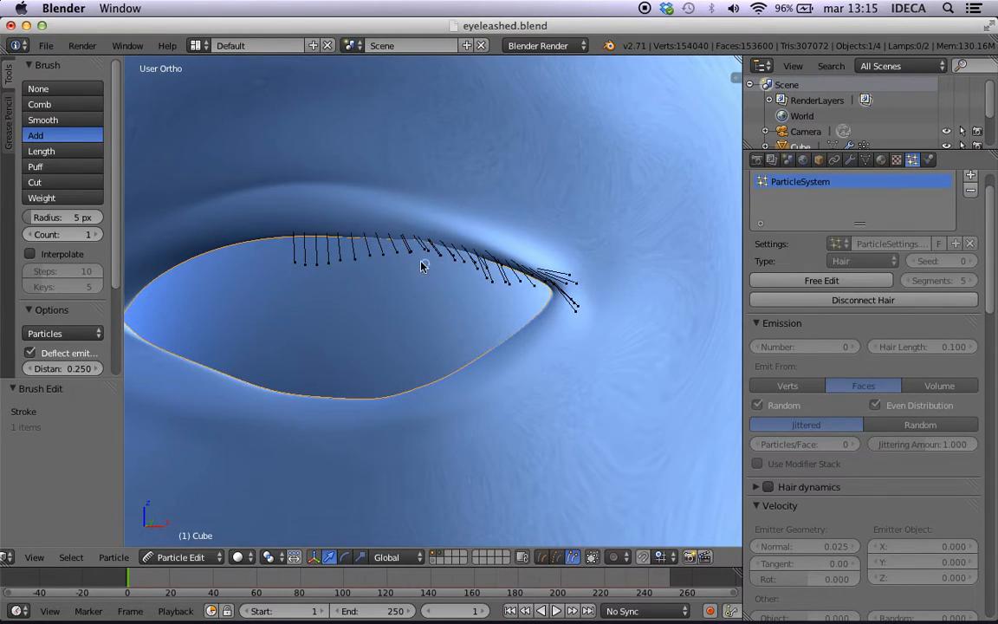
Compare the Point and Path display modes on the lashes, and return to Tip mode
{"action": "left_click", "coordinate": [557, 558]}
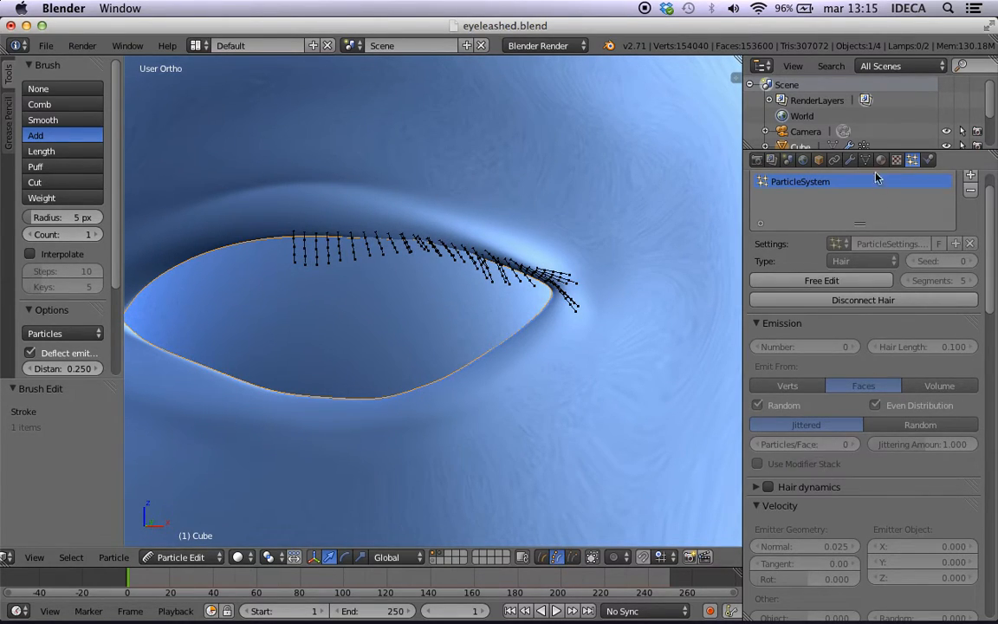
{"action": "left_click", "coordinate": [540, 557]}
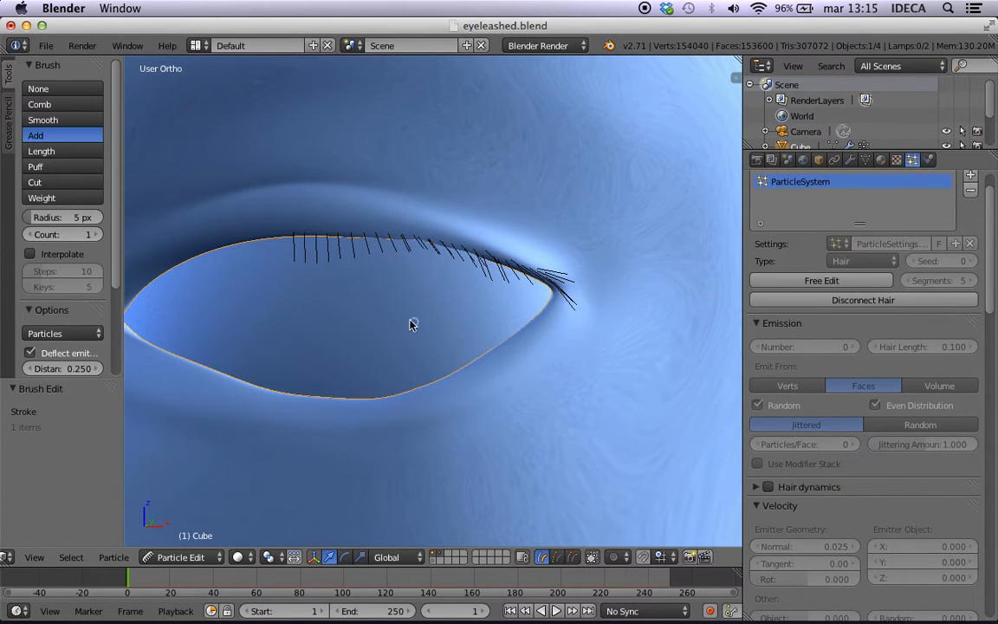
{"action": "scroll", "coordinate": [406, 338], "scroll_direction": "down", "scroll_amount": 1}
{"action": "scroll", "coordinate": [404, 340], "scroll_direction": "up", "scroll_amount": 5}
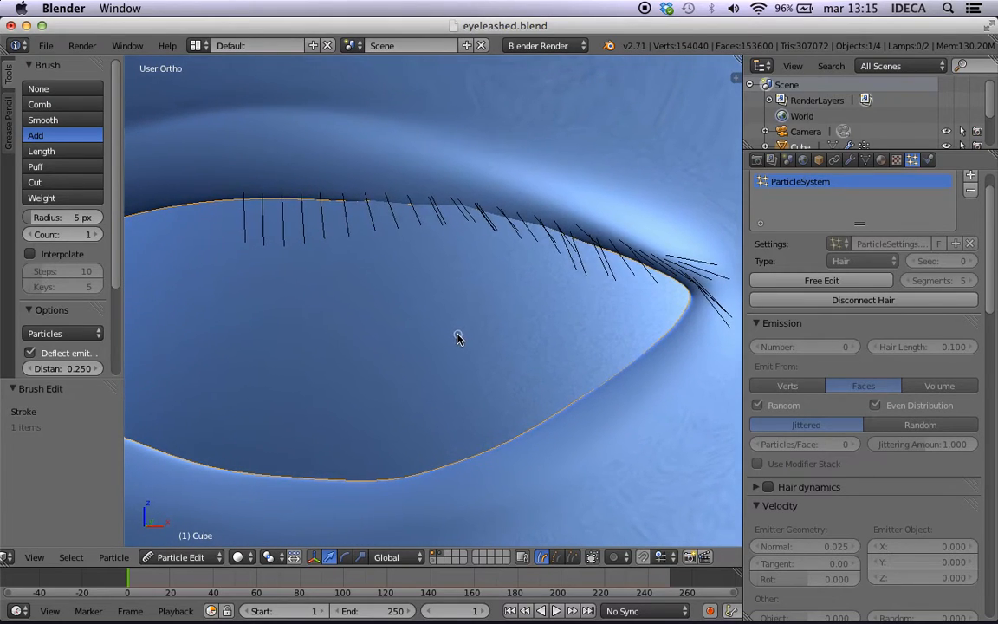
{"action": "scroll", "coordinate": [459, 338], "scroll_direction": "down", "scroll_amount": 2}
{"action": "left_click", "coordinate": [574, 557]}
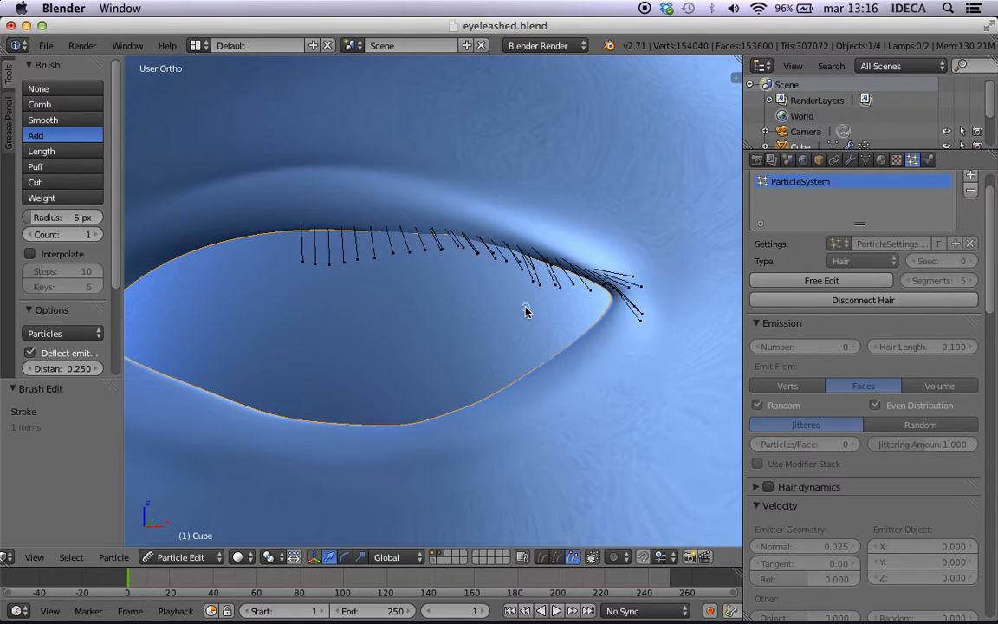
Comb the upper lashes upward over the eyelid, sweeping those near the outer corner outward
{"action": "left_click", "coordinate": [39, 105]}
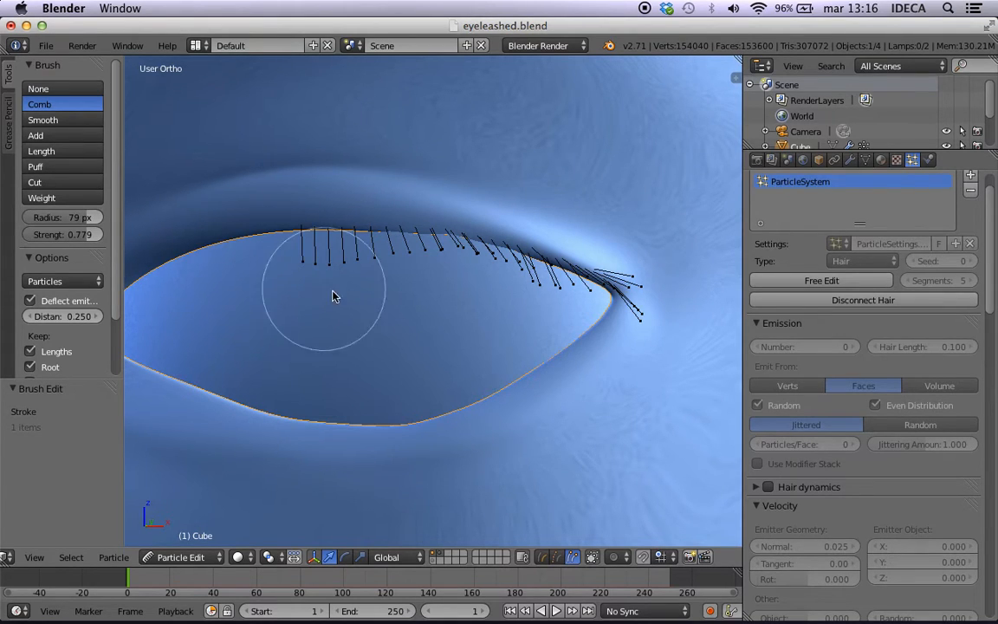
{"action": "scroll", "coordinate": [388, 336], "scroll_direction": "down", "scroll_amount": 4}
{"action": "scroll", "coordinate": [388, 336], "scroll_direction": "up", "scroll_amount": 1}
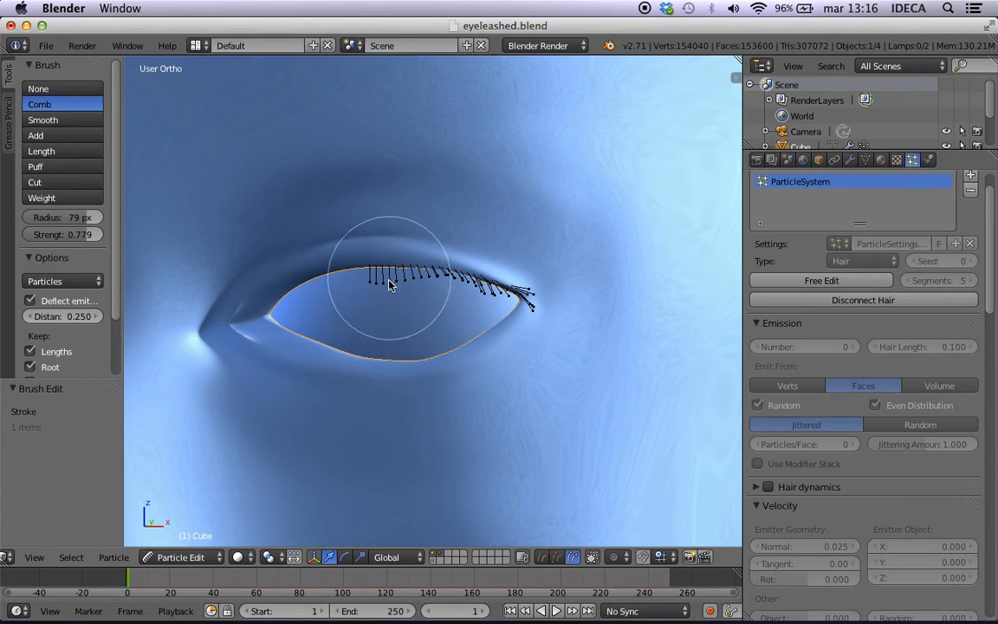
{"action": "scroll", "coordinate": [400, 314], "scroll_direction": "down", "scroll_amount": 2}
{"action": "scroll", "coordinate": [400, 314], "scroll_direction": "up", "scroll_amount": 3}
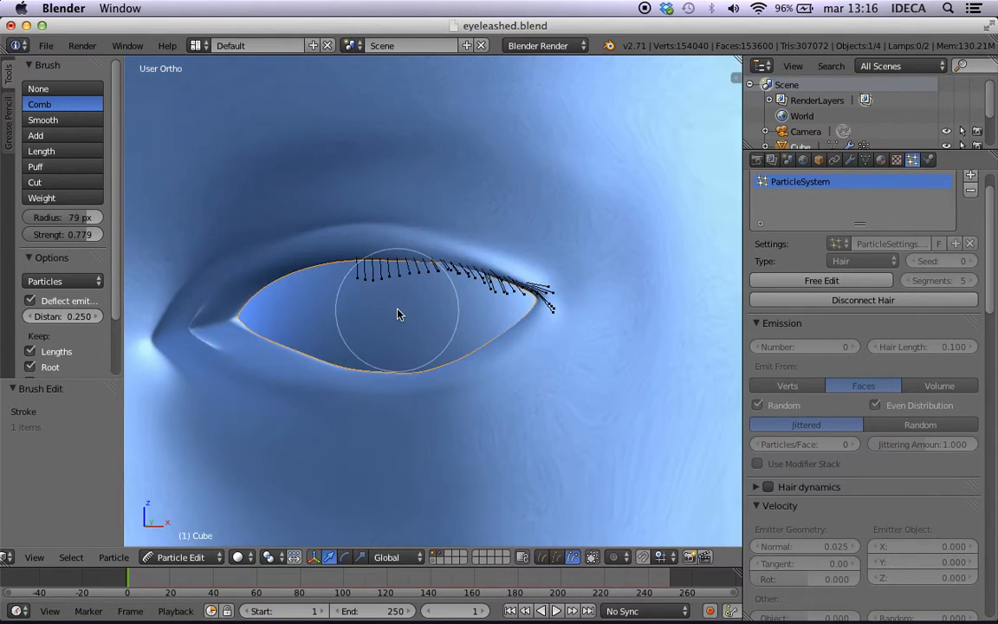
{"action": "scroll", "coordinate": [401, 314], "scroll_direction": "down", "scroll_amount": 2}
{"action": "scroll", "coordinate": [411, 315], "scroll_direction": "down", "scroll_amount": 3}
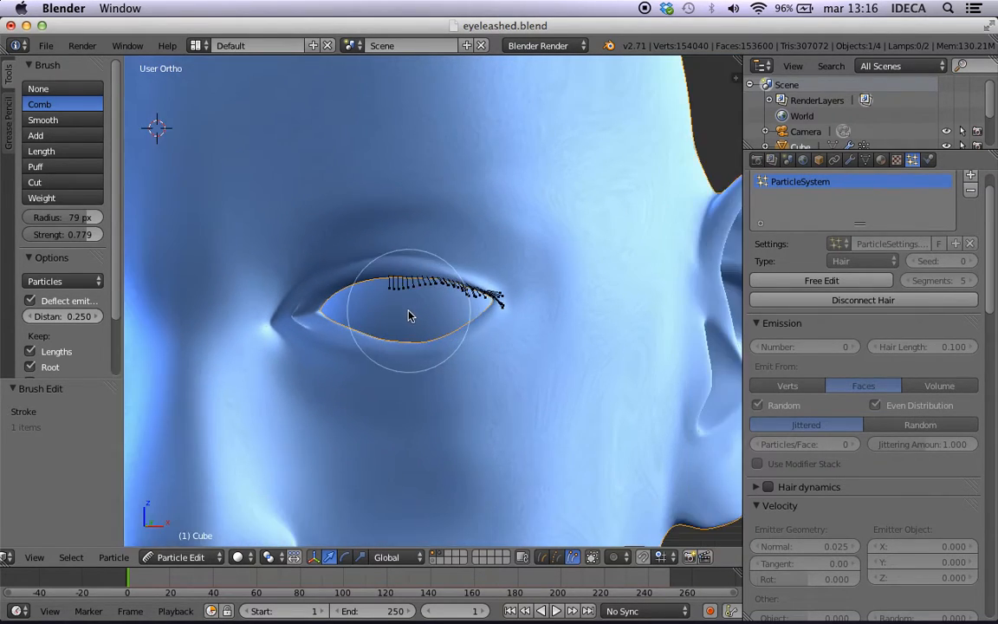
{"action": "scroll", "coordinate": [409, 313], "scroll_direction": "up", "scroll_amount": 4}
{"action": "left_click_drag", "start_coordinate": [407, 294], "coordinate": [411, 222]}
{"action": "mouse_move", "coordinate": [469, 324]}
{"action": "left_mouse_down"}
{"action": "mouse_move", "coordinate": [495, 312]}
{"action": "mouse_move", "coordinate": [485, 279]}
{"action": "mouse_move", "coordinate": [492, 238]}
{"action": "mouse_move", "coordinate": [522, 297]}
{"action": "mouse_move", "coordinate": [535, 294]}
{"action": "left_mouse_up"}
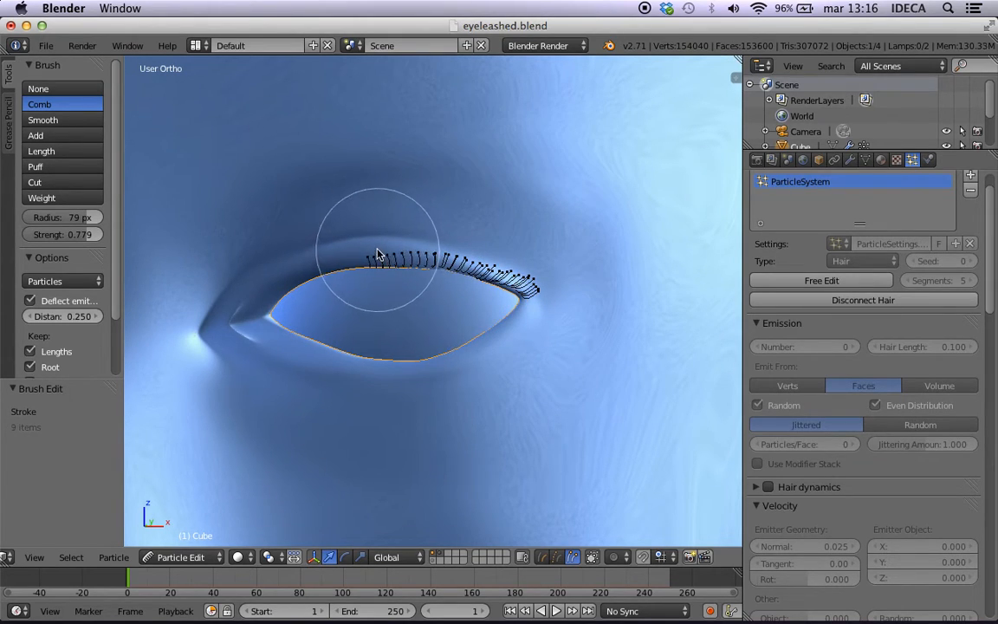
{"action": "left_click_drag", "start_coordinate": [474, 280], "coordinate": [494, 277]}
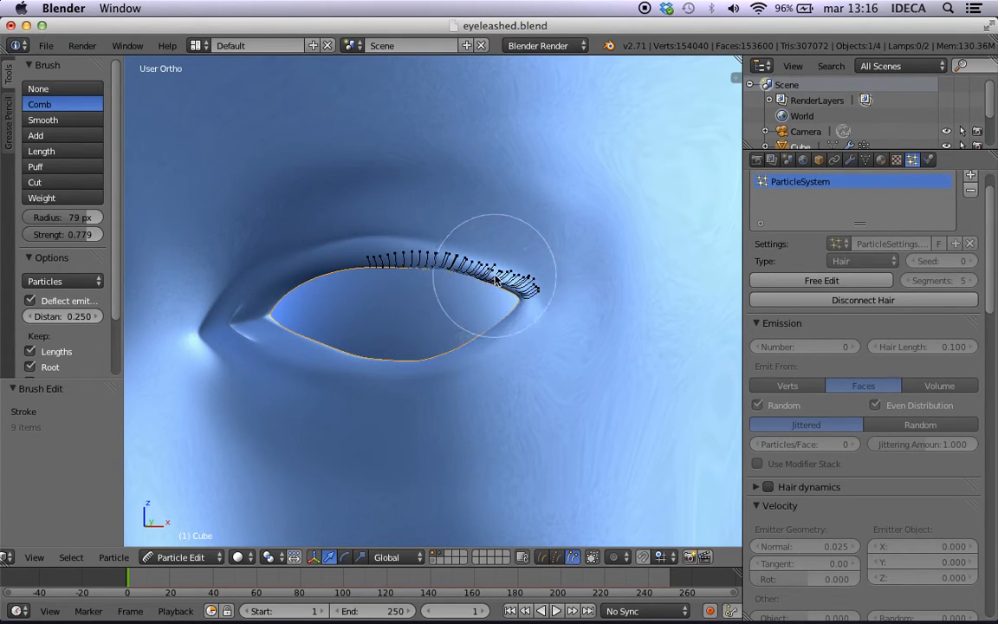
Lengthen the lashes on the outer half of the upper lid with the Length brush in Grow mode, working in front view
{"action": "middle_click_drag", "start_coordinate": [448, 307], "coordinate": [450, 355]}
{"action": "scroll", "coordinate": [451, 356], "scroll_direction": "up", "scroll_amount": 3}
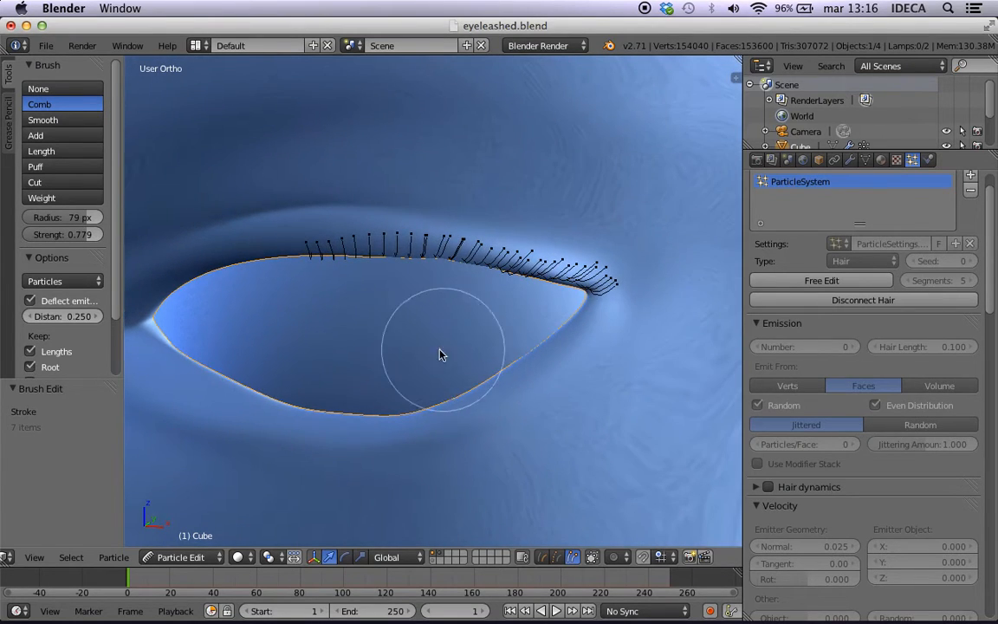
{"action": "key", "text": "KP_1"}
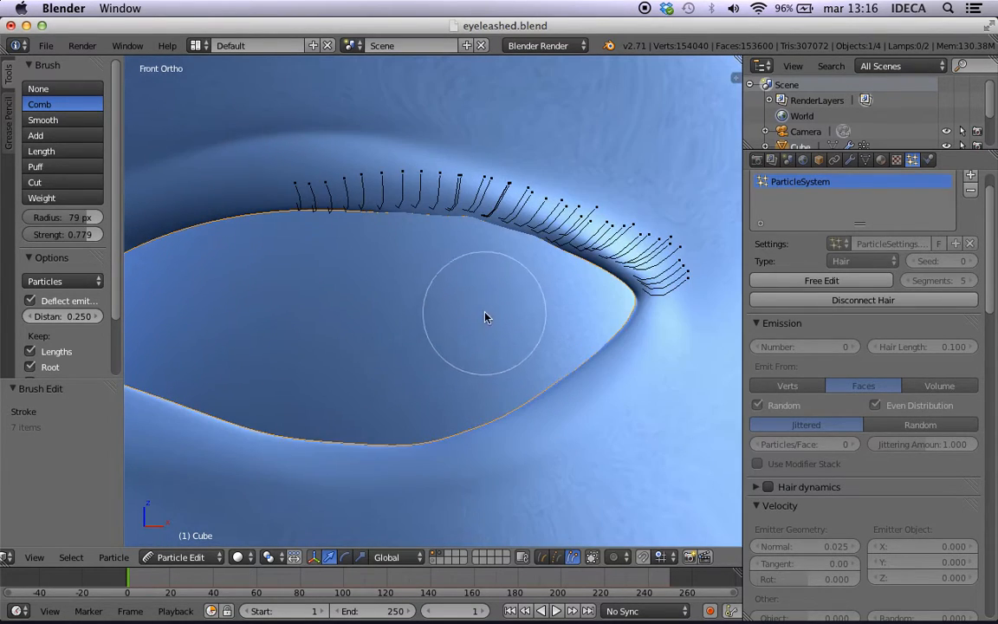
{"action": "left_click", "coordinate": [52, 151]}
{"action": "middle_click_drag", "start_coordinate": [498, 309], "coordinate": [417, 296], "text": "shift"}
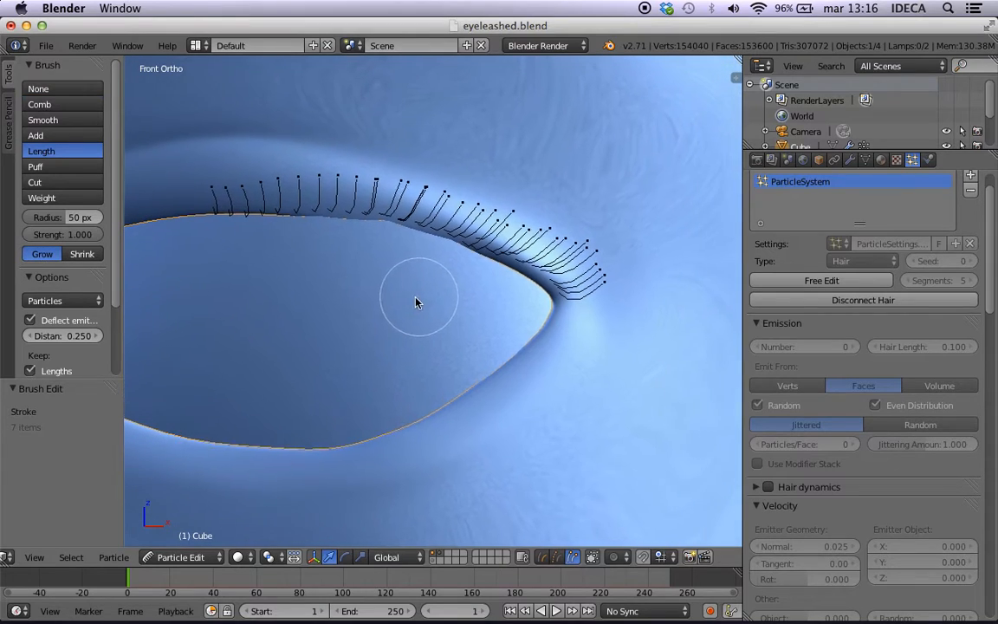
{"action": "mouse_move", "coordinate": [523, 234]}
{"action": "left_mouse_down"}
{"action": "mouse_move", "coordinate": [544, 209]}
{"action": "mouse_move", "coordinate": [467, 203]}
{"action": "mouse_move", "coordinate": [478, 197]}
{"action": "left_mouse_up"}
{"action": "mouse_move", "coordinate": [568, 250]}
{"action": "left_mouse_down"}
{"action": "mouse_move", "coordinate": [590, 251]}
{"action": "mouse_move", "coordinate": [574, 227]}
{"action": "mouse_move", "coordinate": [497, 209]}
{"action": "left_mouse_up"}
{"action": "mouse_move", "coordinate": [418, 190]}
{"action": "left_mouse_down"}
{"action": "mouse_move", "coordinate": [379, 174]}
{"action": "mouse_move", "coordinate": [346, 171]}
{"action": "mouse_move", "coordinate": [338, 181]}
{"action": "mouse_move", "coordinate": [383, 176]}
{"action": "mouse_move", "coordinate": [485, 195]}
{"action": "mouse_move", "coordinate": [518, 213]}
{"action": "left_mouse_up"}
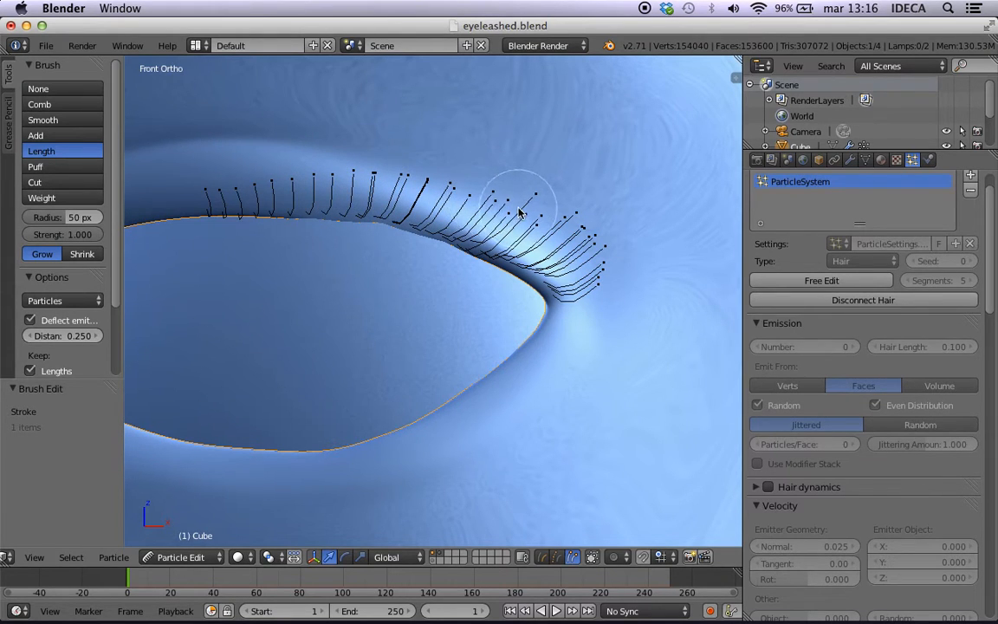
Return the head to Object Mode and inspect the lashes with their child hairs
{"action": "middle_click_drag", "start_coordinate": [600, 269], "coordinate": [449, 365]}
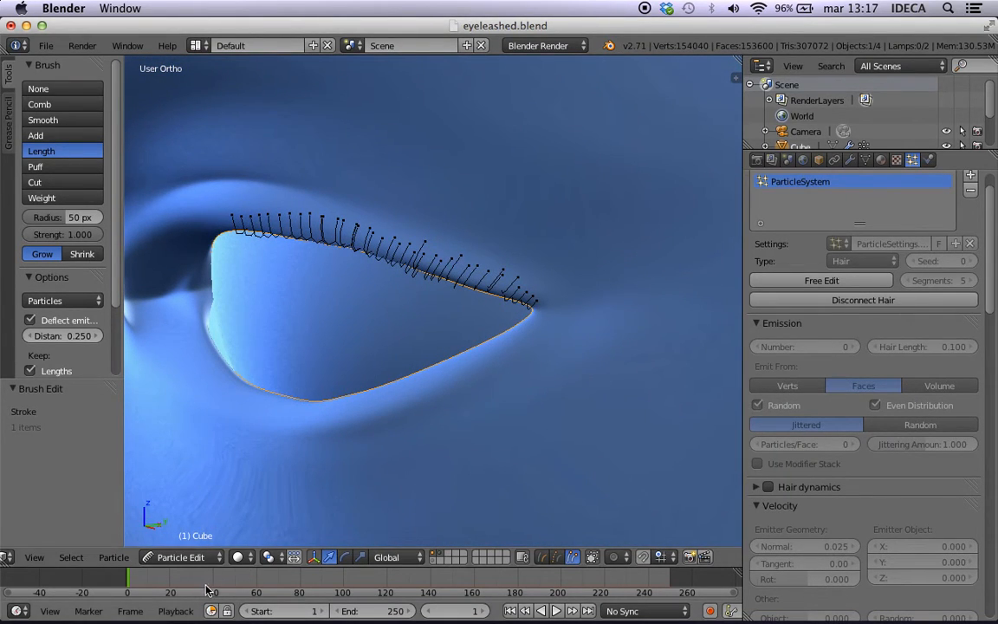
{"action": "left_click", "coordinate": [180, 558]}
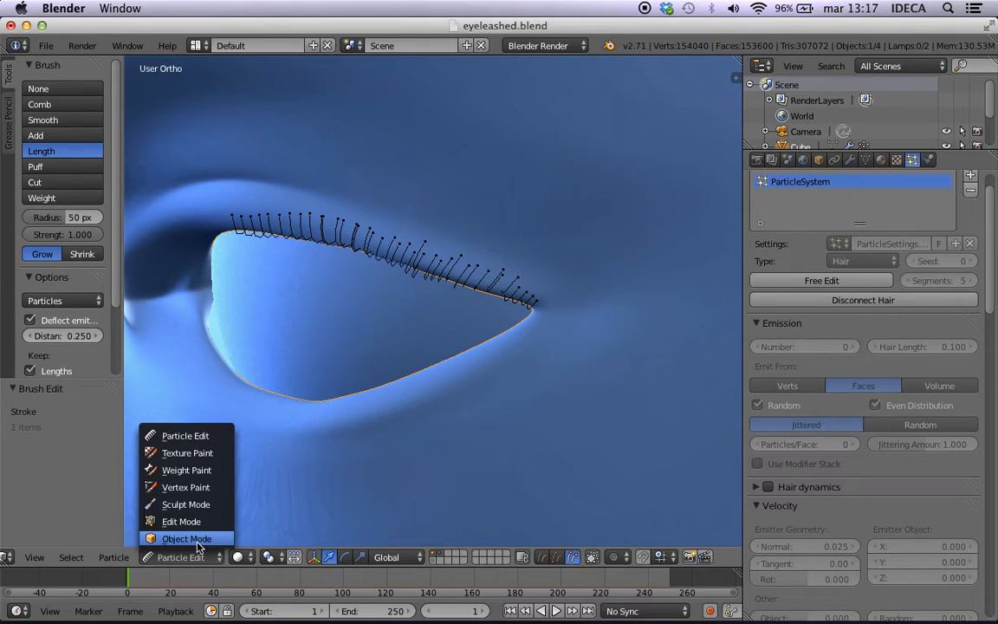
{"action": "left_click", "coordinate": [187, 539]}
{"action": "middle_click_drag", "start_coordinate": [344, 348], "coordinate": [375, 281]}
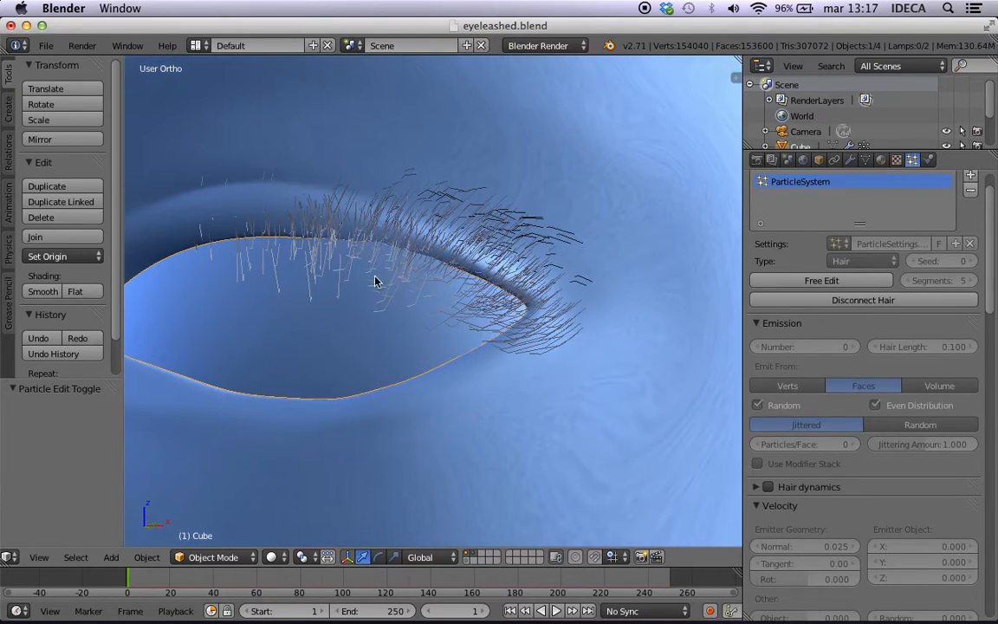
{"action": "middle_click_drag", "start_coordinate": [465, 247], "coordinate": [534, 297]}
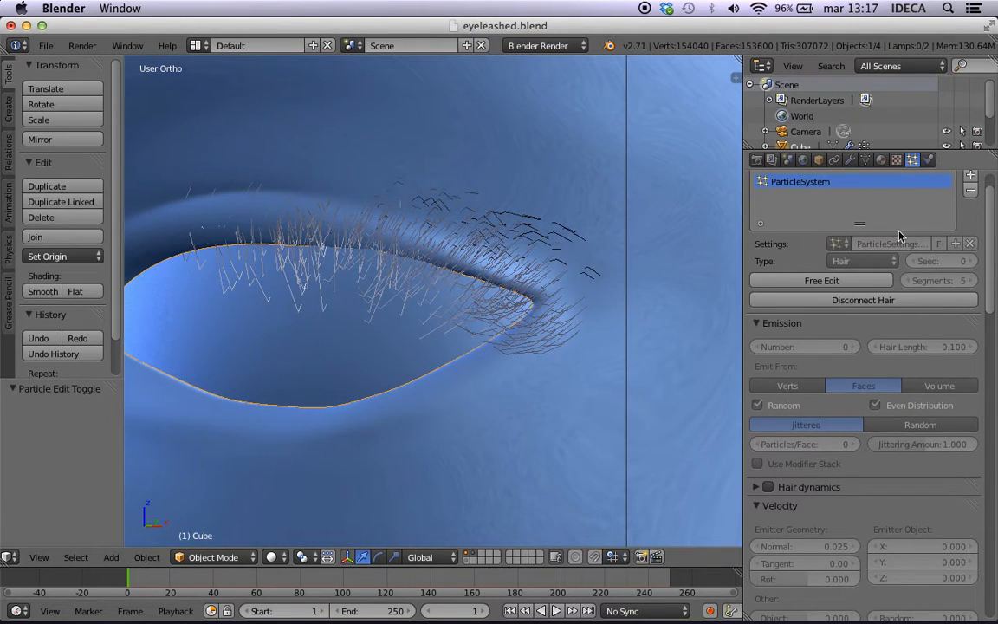
Try a Radius of 0.01 for the simple child hairs of the lashes
{"action": "scroll", "coordinate": [899, 364], "scroll_direction": "down", "scroll_amount": 20}
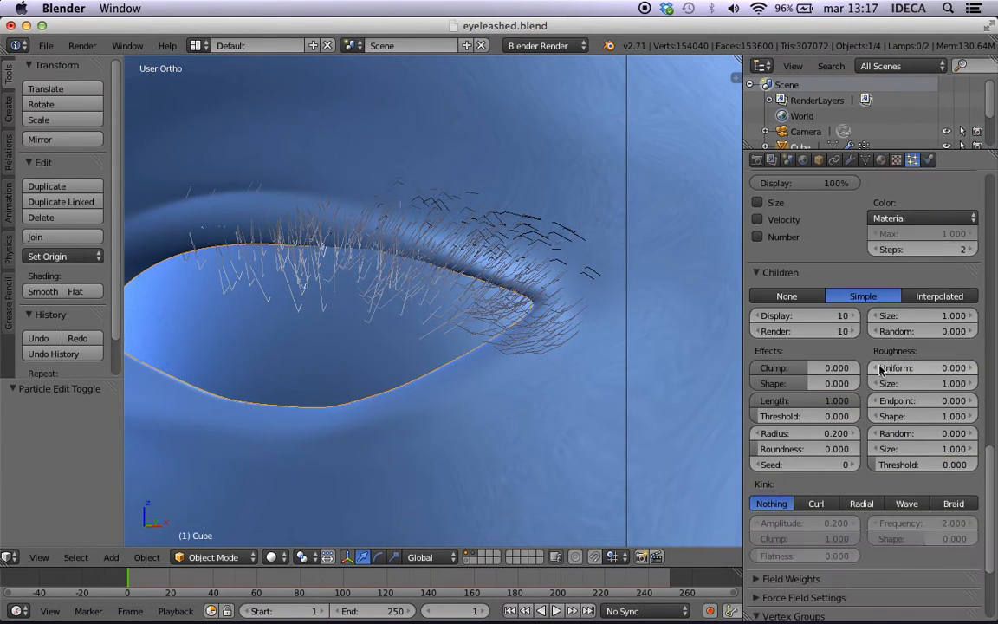
{"action": "middle_click_drag", "start_coordinate": [440, 285], "coordinate": [470, 285]}
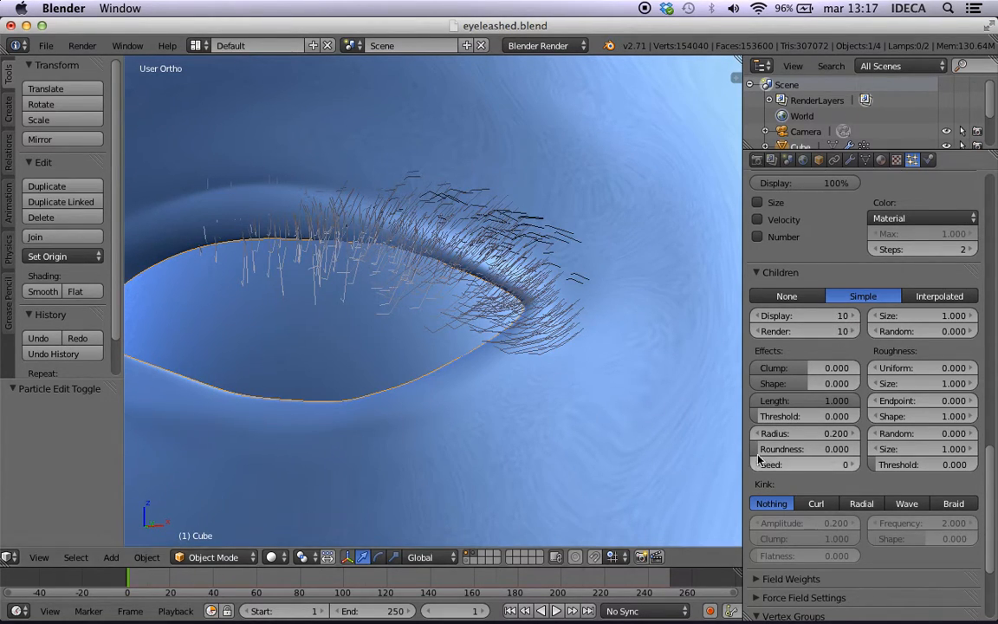
{"action": "left_click", "coordinate": [818, 434]}
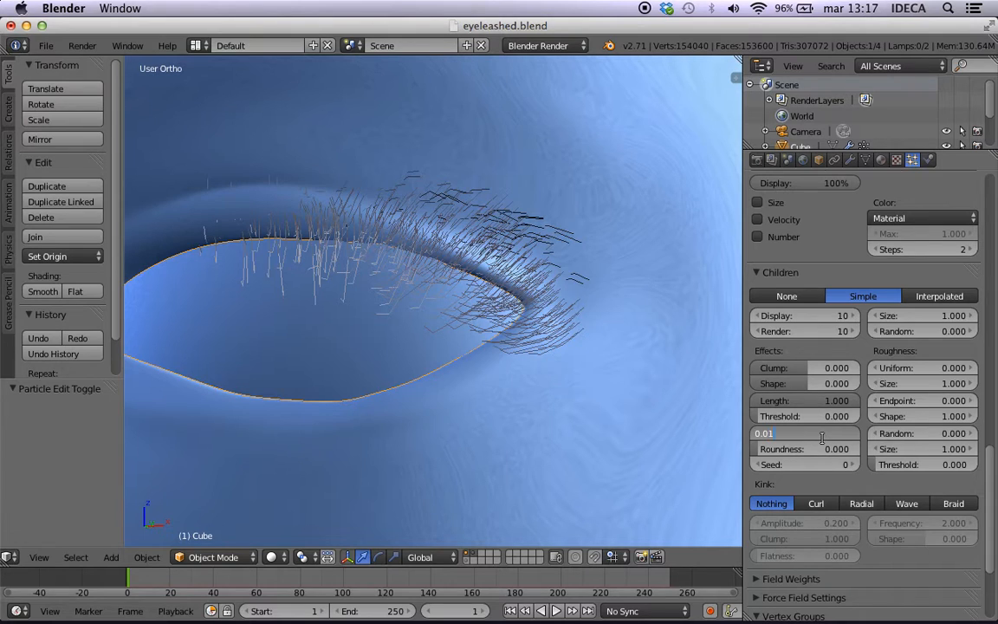
{"action": "type", "text": "0.01"}
{"action": "key", "text": "Return"}
{"action": "scroll", "coordinate": [386, 260], "scroll_direction": "up", "scroll_amount": 3}
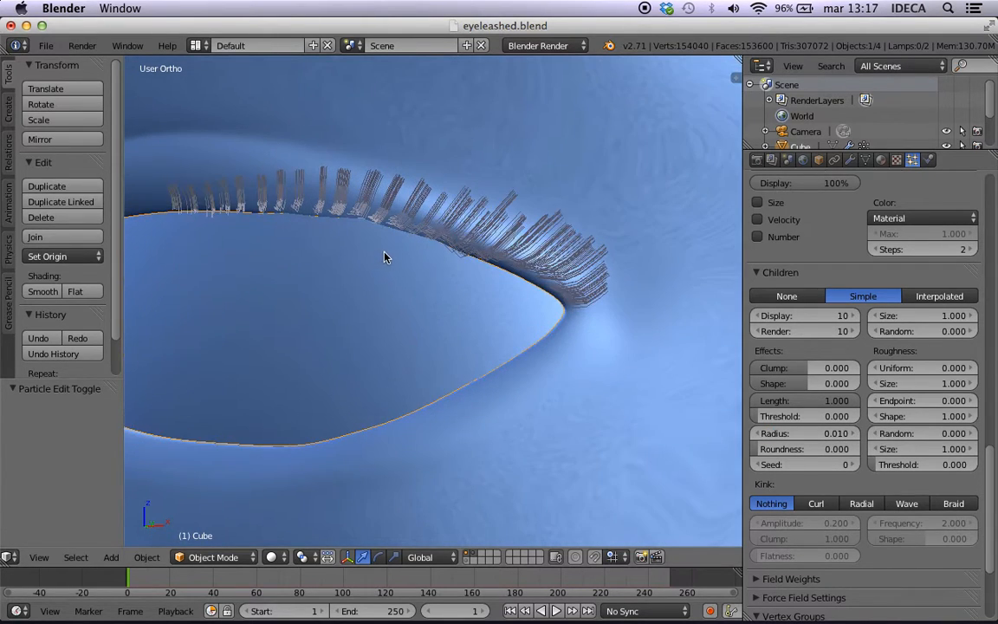
{"action": "mouse_move", "coordinate": [440, 277]}
{"action": "middle_mouse_down"}
{"action": "mouse_move", "coordinate": [472, 276]}
{"action": "mouse_move", "coordinate": [383, 272]}
{"action": "mouse_move", "coordinate": [353, 259]}
{"action": "mouse_move", "coordinate": [371, 254]}
{"action": "mouse_move", "coordinate": [351, 238]}
{"action": "middle_mouse_up"}
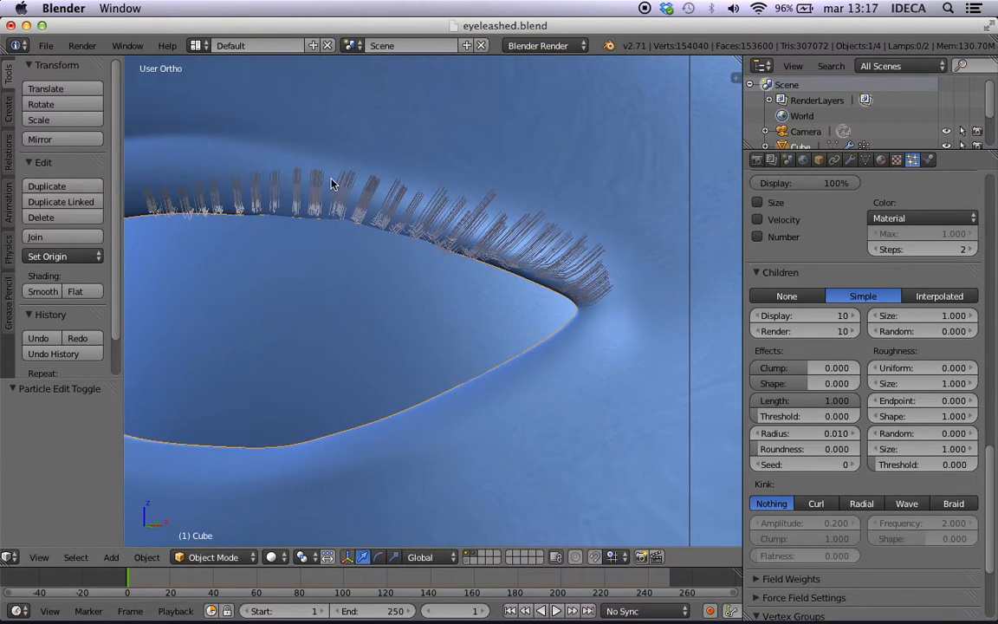
Mark the spread of one lash clump with two Grease Pencil strokes, and remove the Grease Pencil data again
{"action": "left_click_drag", "start_coordinate": [330, 161], "coordinate": [359, 144]}
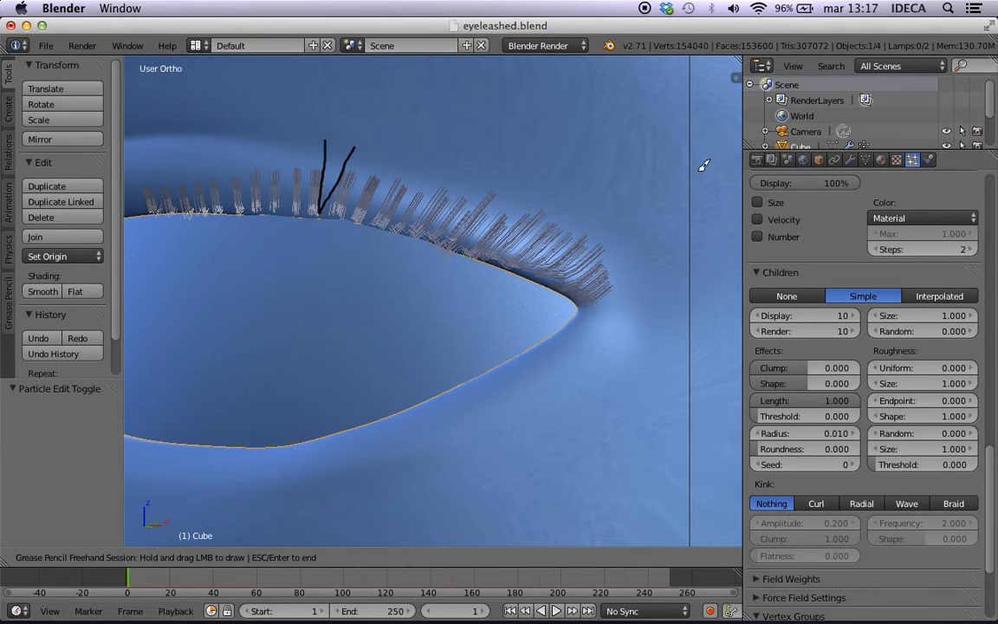
{"action": "key", "text": "Escape"}
{"action": "key", "text": "n"}
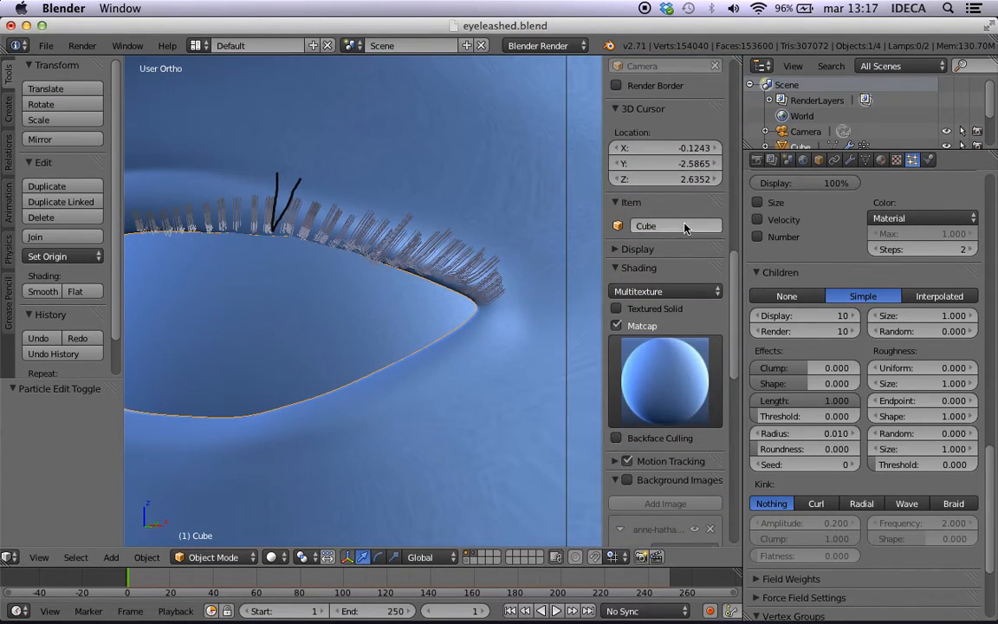
{"action": "scroll", "coordinate": [679, 234], "scroll_direction": "up", "scroll_amount": 8}
{"action": "scroll", "coordinate": [677, 236], "scroll_direction": "up", "scroll_amount": 10}
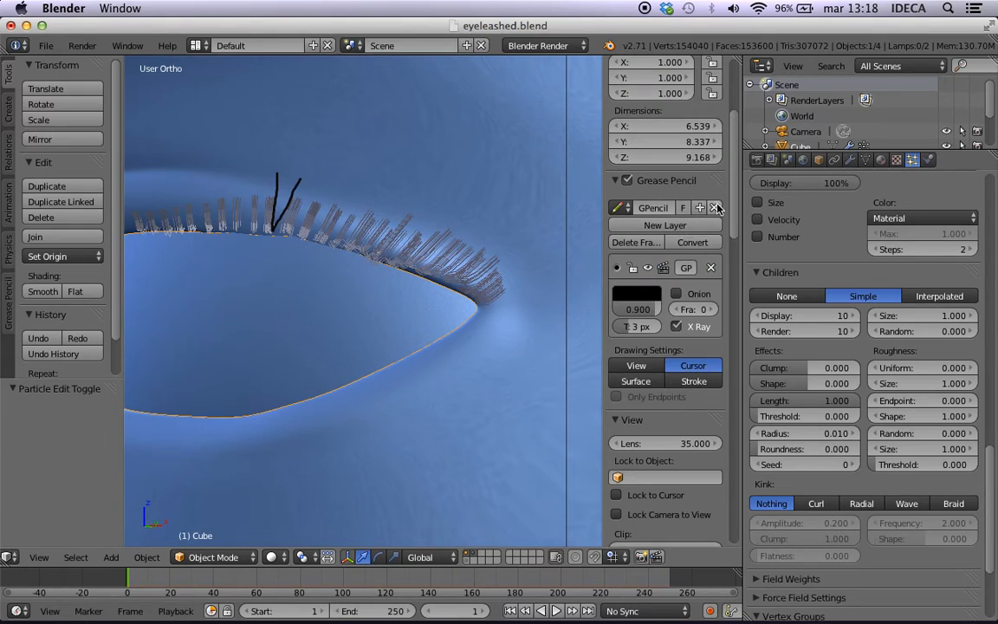
{"action": "left_click", "coordinate": [714, 208]}
{"action": "key", "text": "n"}
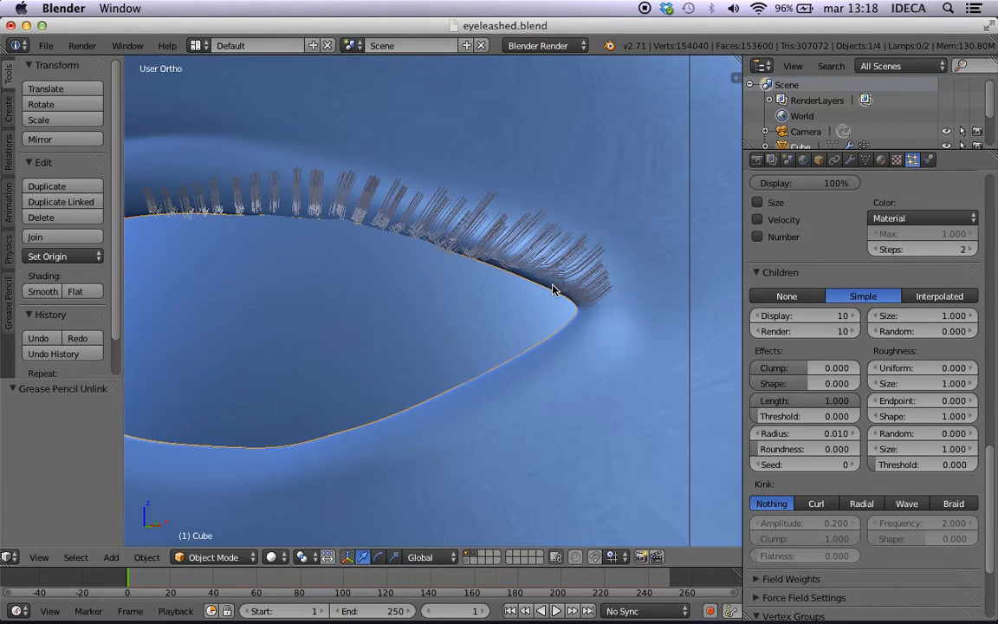
Try a child hair Radius of 0.03
{"action": "left_click", "coordinate": [838, 436]}
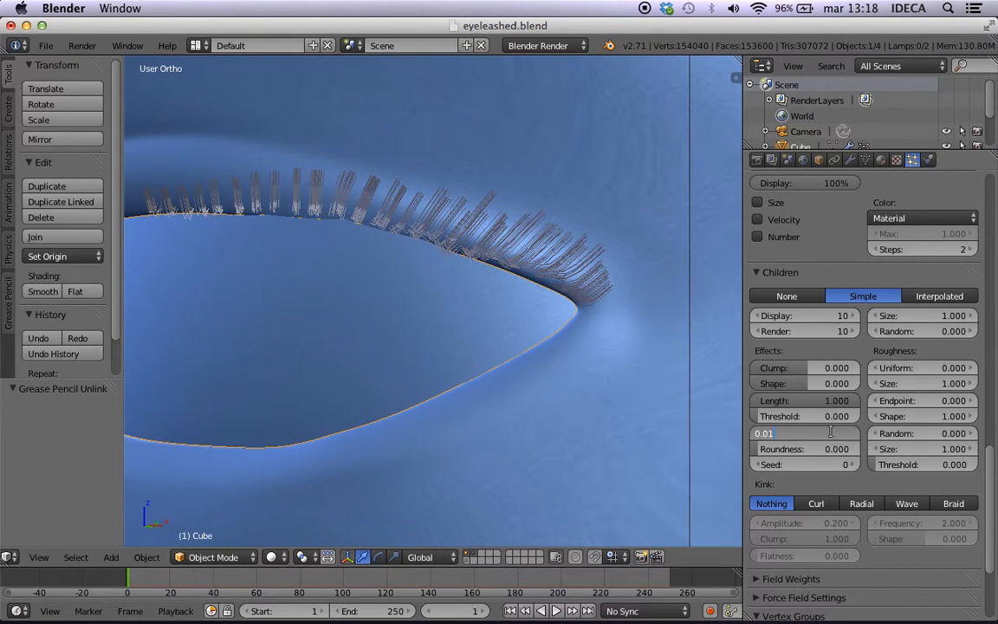
{"action": "type", "text": "0.03"}
{"action": "key", "text": "Return"}
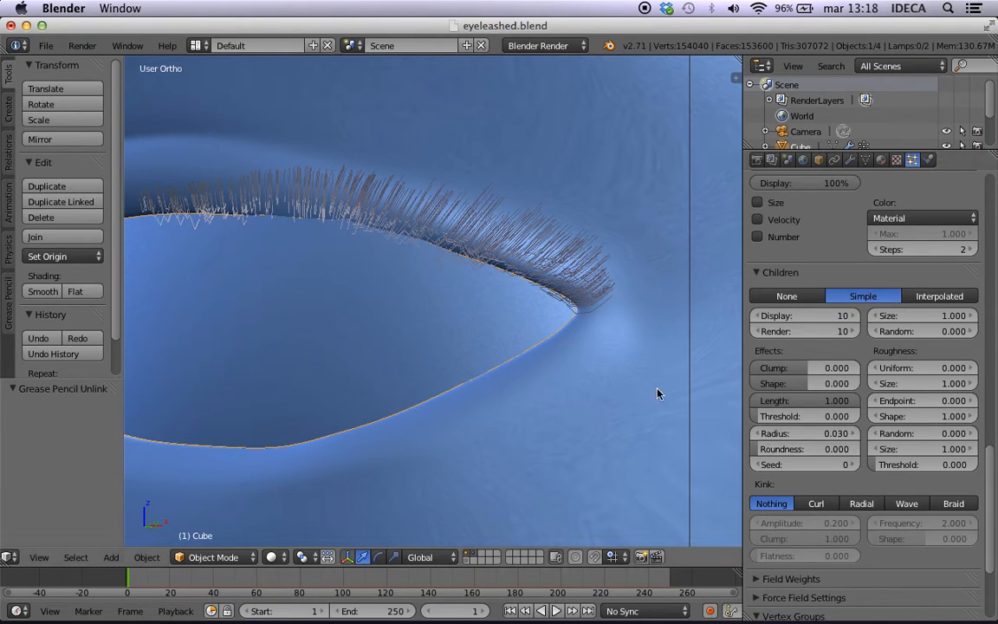
Set the child hair Radius to 0.025 and check the lashes from the side
{"action": "left_click", "coordinate": [792, 433]}
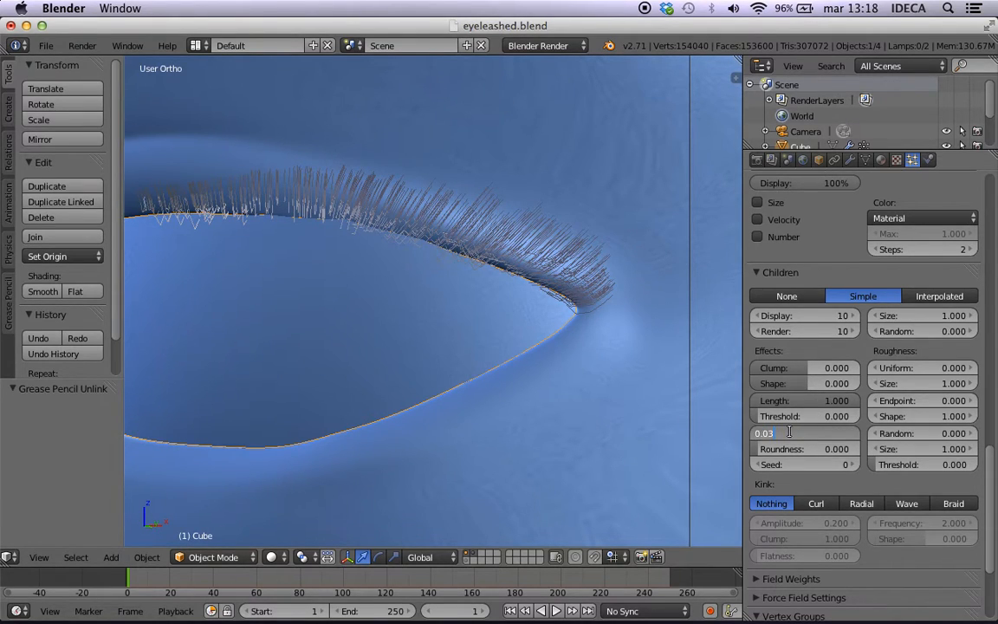
{"action": "key", "text": "Return"}
{"action": "middle_click_drag", "start_coordinate": [487, 363], "coordinate": [240, 383]}
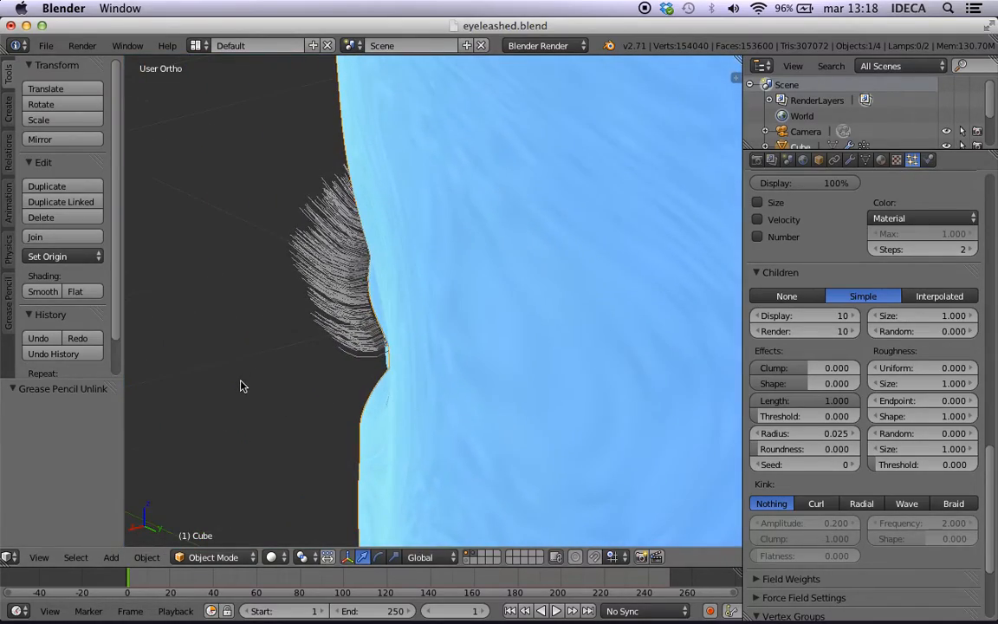
{"action": "middle_click_drag", "start_coordinate": [305, 372], "coordinate": [531, 317]}
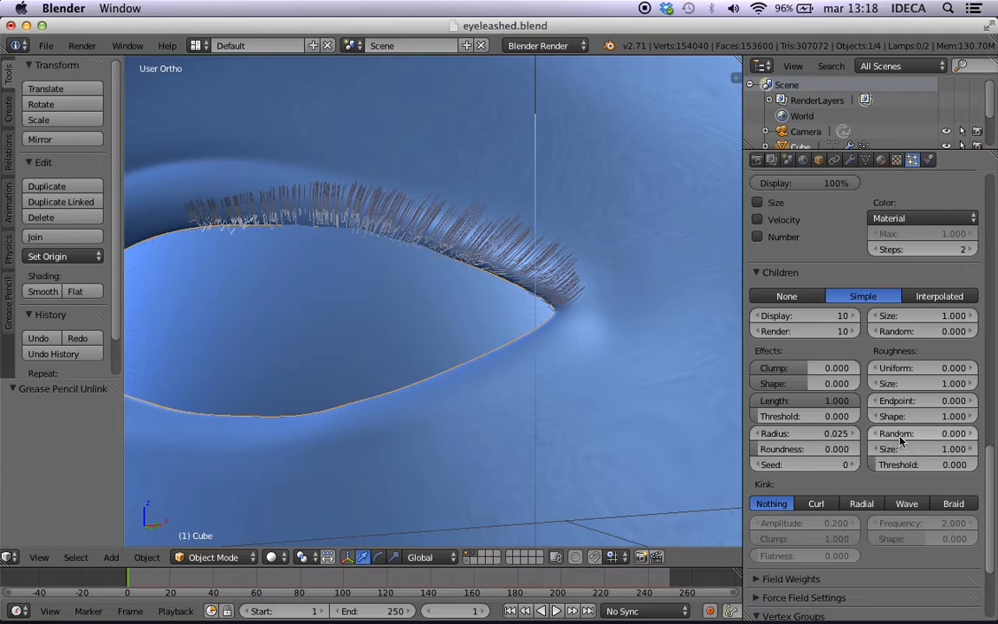
Try a Random roughness of 0.054 and a Random size variation of 0.2 on the child hairs
{"action": "mouse_move", "coordinate": [955, 434]}
{"action": "left_mouse_down"}
{"action": "mouse_move", "coordinate": [997, 434]}
{"action": "mouse_move", "coordinate": [952, 439]}
{"action": "left_mouse_up"}
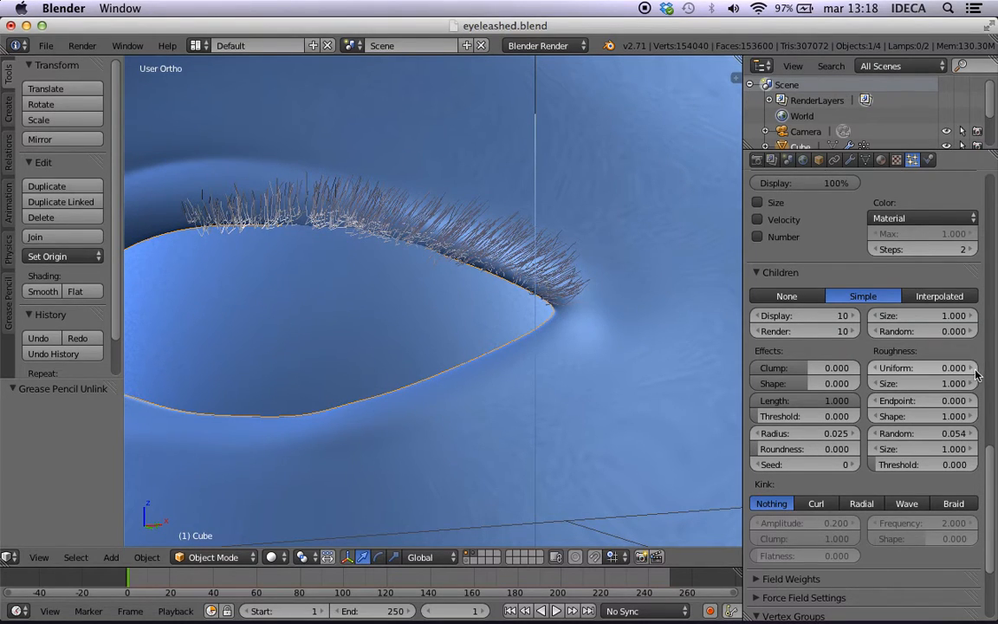
{"action": "left_click", "coordinate": [973, 332]}
{"action": "left_click", "coordinate": [973, 332]}
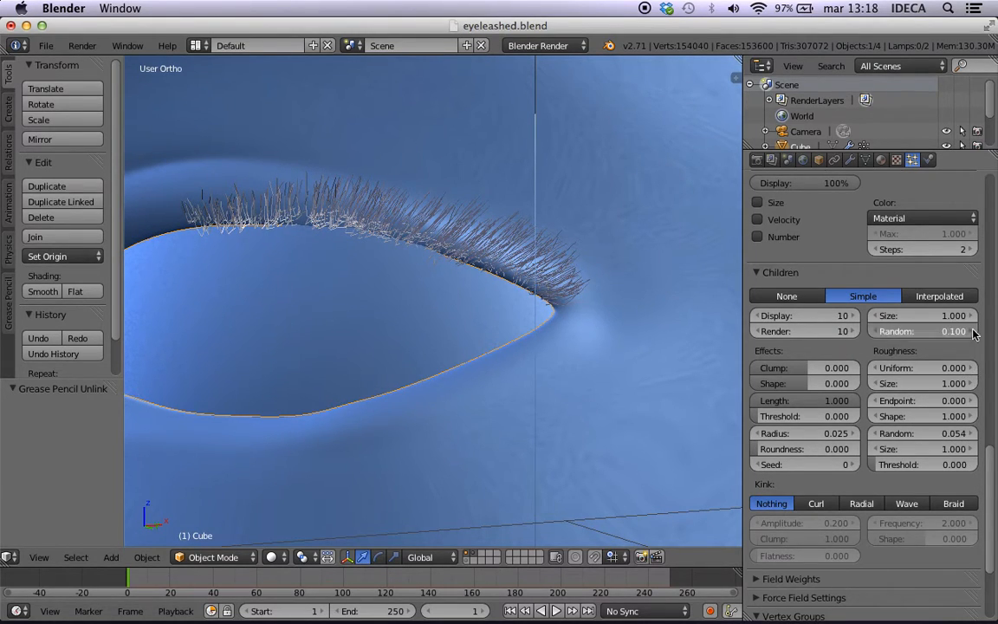
{"action": "middle_click_drag", "start_coordinate": [724, 334], "coordinate": [617, 362]}
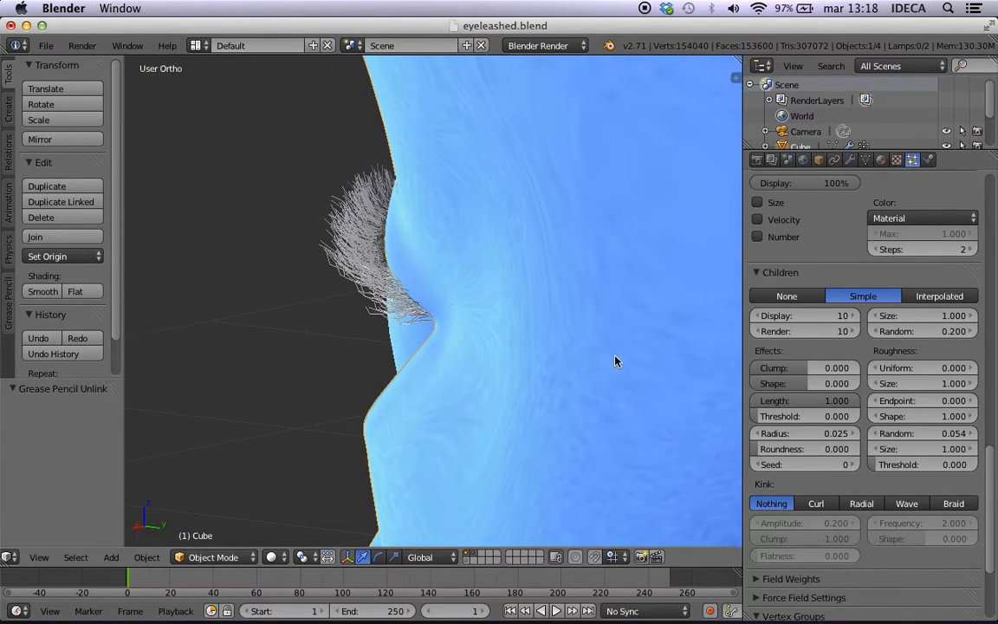
Set the child hairs' Random size variation to 0.05 and Random roughness to 0.025, and check the lashes from the front
{"action": "left_click", "coordinate": [877, 334]}
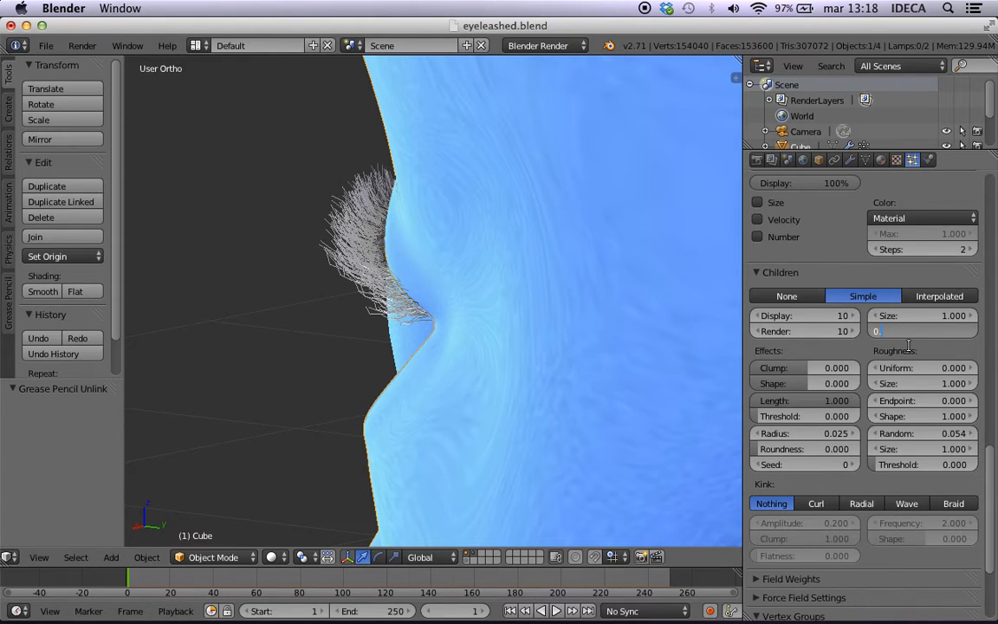
{"action": "key", "text": "Return"}
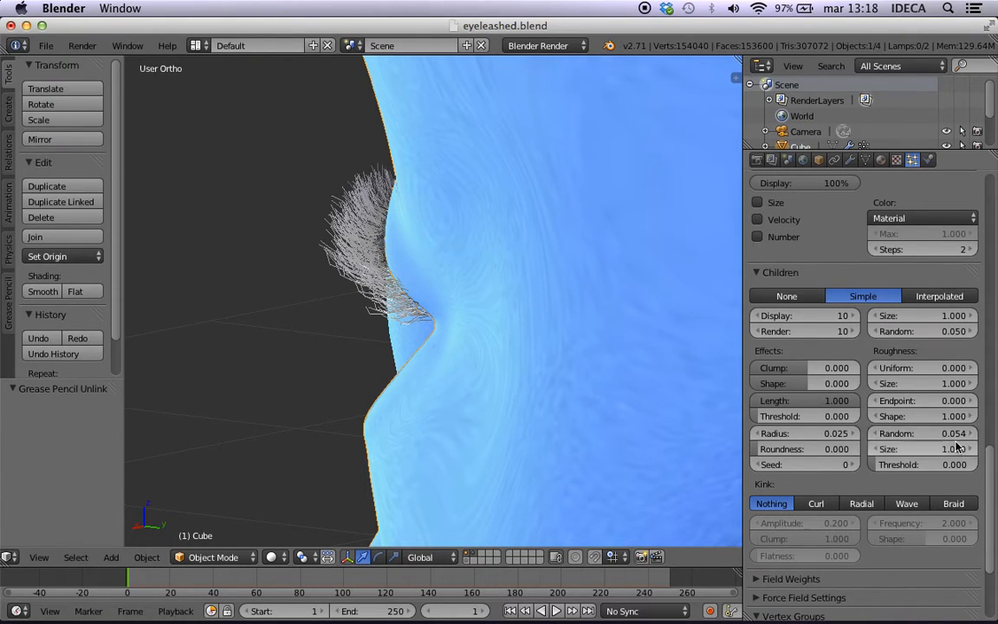
{"action": "left_click", "coordinate": [949, 435]}
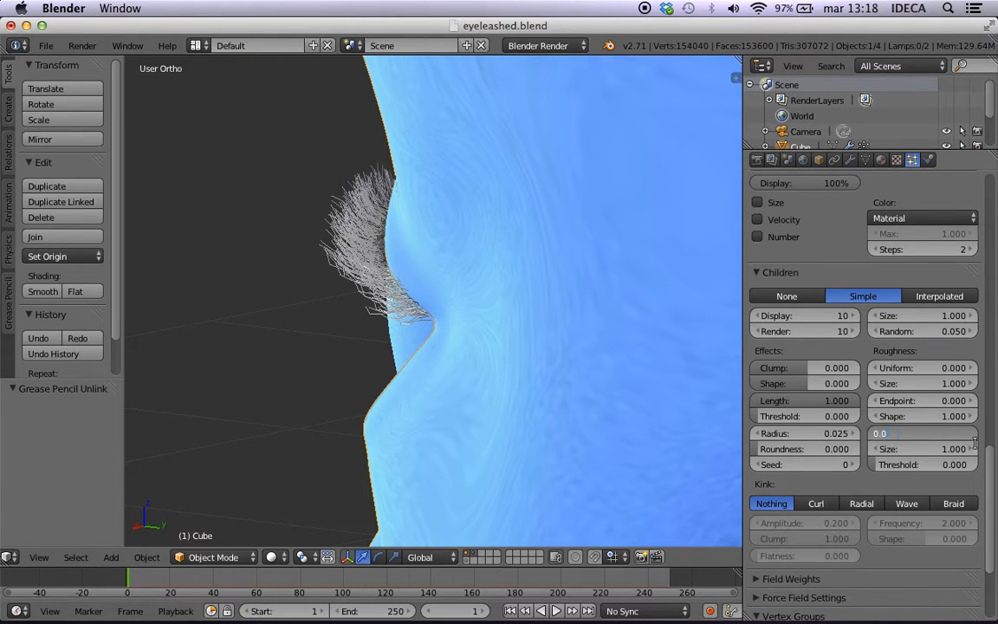
{"action": "key", "text": "Return"}
{"action": "middle_click_drag", "start_coordinate": [563, 359], "coordinate": [739, 308]}
{"action": "middle_click_drag", "start_coordinate": [218, 313], "coordinate": [737, 318]}
{"action": "key", "text": "KP_1"}
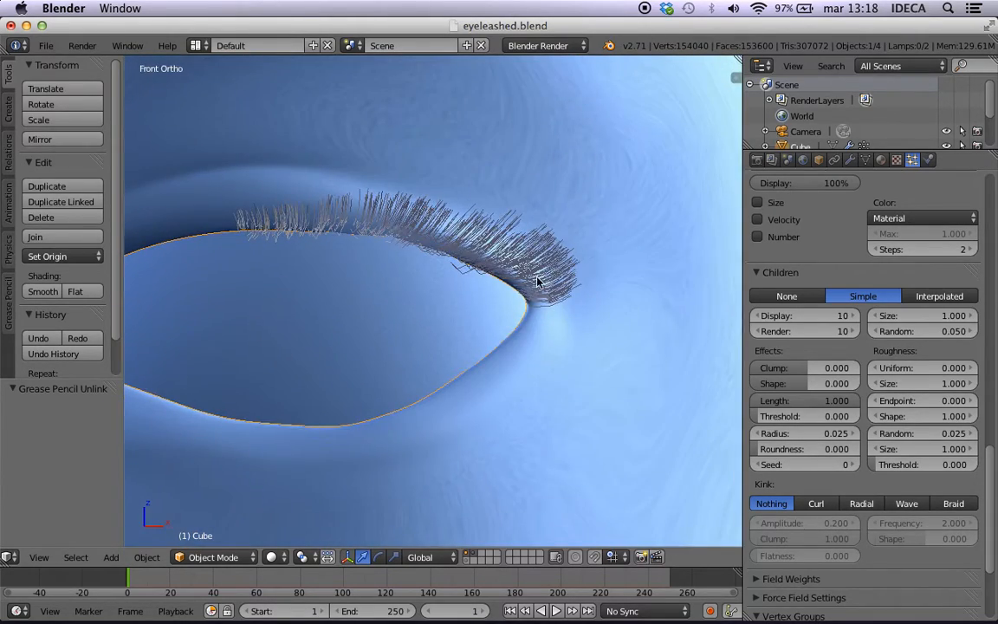
Render the head and inspect the eyelashes in the render result
{"action": "scroll", "coordinate": [488, 270], "scroll_direction": "down", "scroll_amount": 2}
{"action": "scroll", "coordinate": [429, 261], "scroll_direction": "up", "scroll_amount": 1}
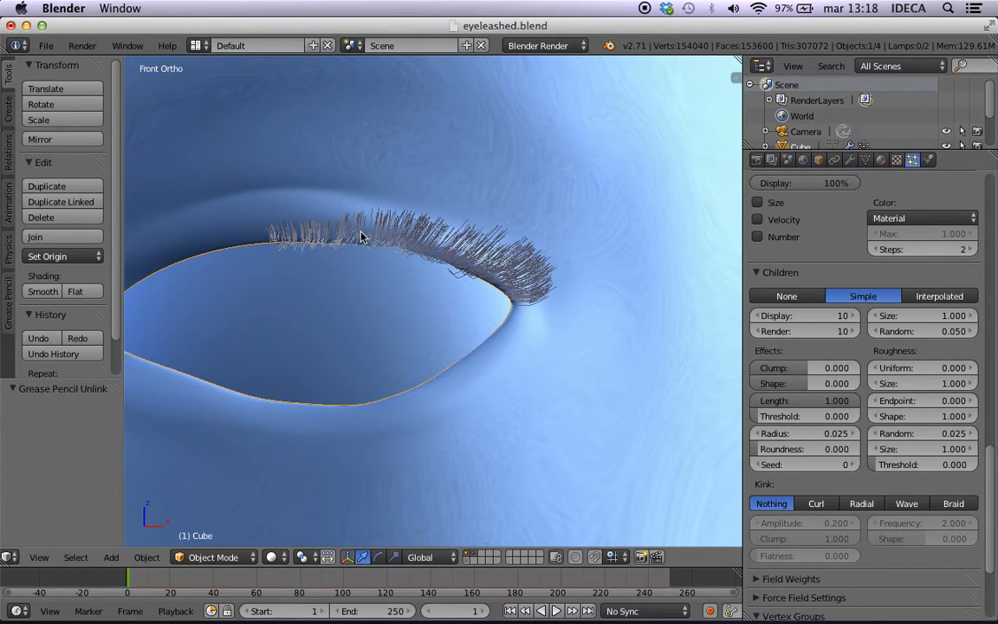
{"action": "scroll", "coordinate": [430, 238], "scroll_direction": "down", "scroll_amount": 4}
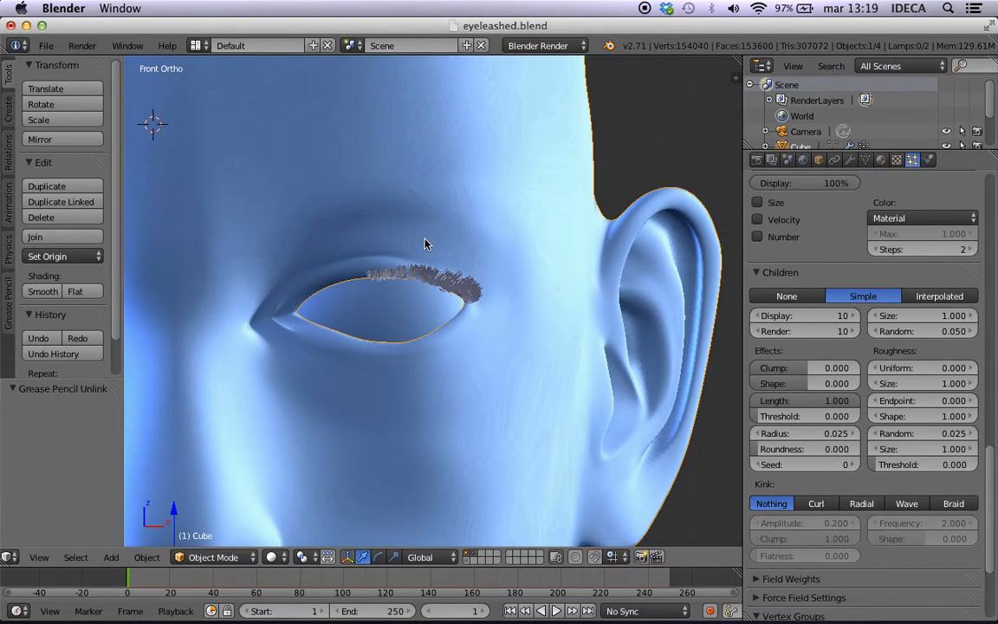
{"action": "key", "text": "F12"}
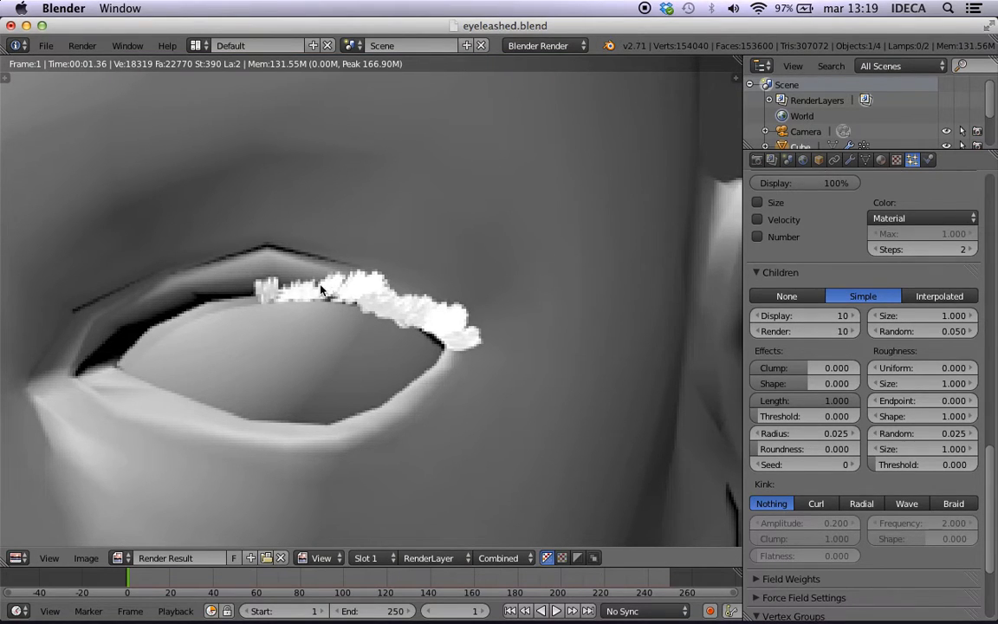
{"action": "scroll", "coordinate": [430, 309], "scroll_direction": "down", "scroll_amount": 7}
{"action": "scroll", "coordinate": [430, 309], "scroll_direction": "up", "scroll_amount": 6}
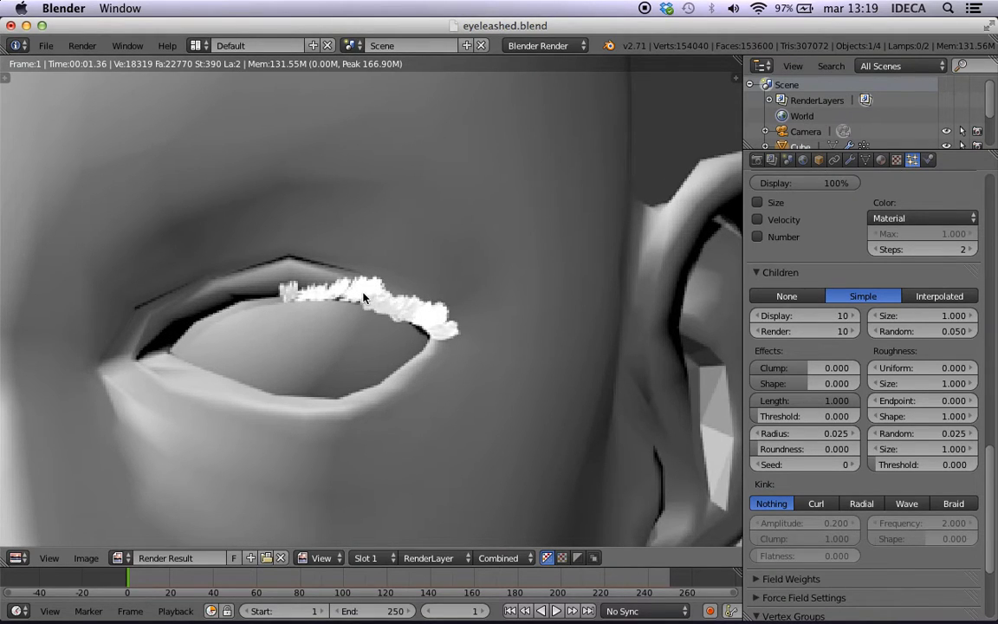
{"action": "key", "text": "Escape"}
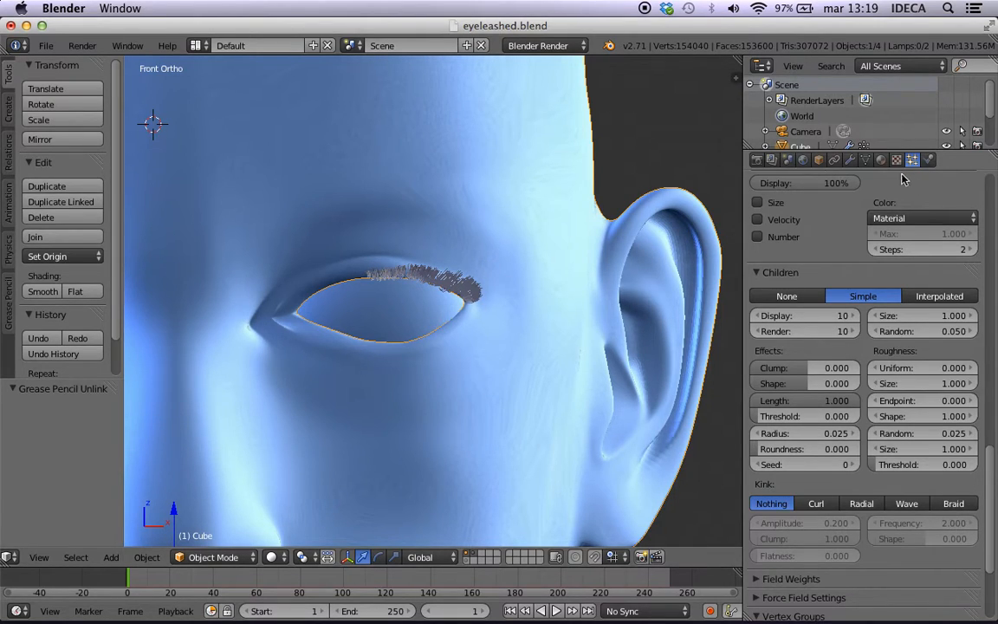
Remove the "pestaña color" material slot from the head
{"action": "left_click", "coordinate": [880, 160]}
{"action": "scroll", "coordinate": [596, 257], "scroll_direction": "up", "scroll_amount": 4}
{"action": "scroll", "coordinate": [596, 257], "scroll_direction": "down", "scroll_amount": 1}
{"action": "scroll", "coordinate": [846, 292], "scroll_direction": "down", "scroll_amount": 3}
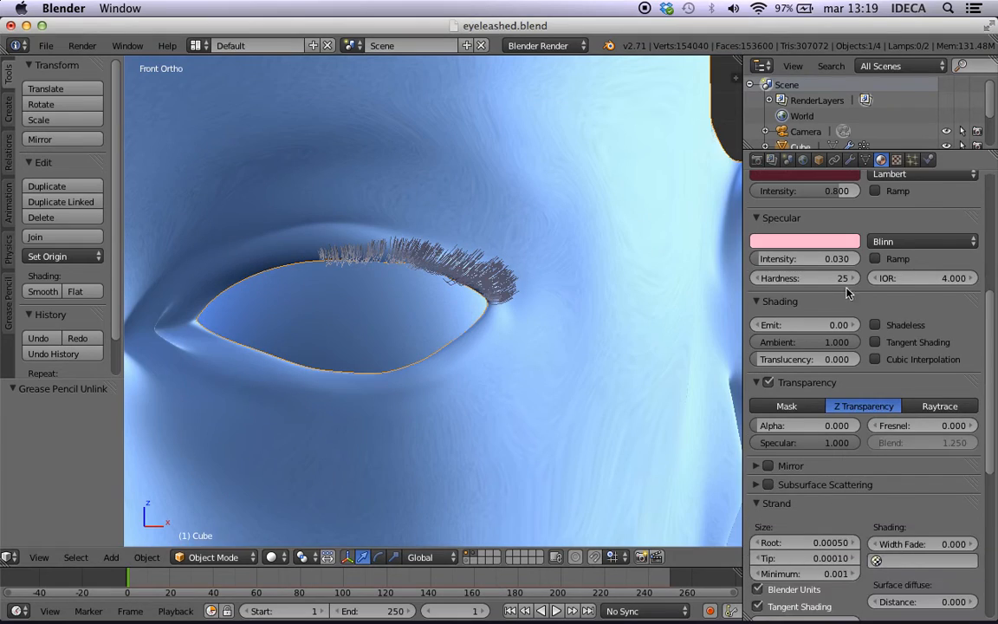
{"action": "scroll", "coordinate": [854, 287], "scroll_direction": "up", "scroll_amount": 9}
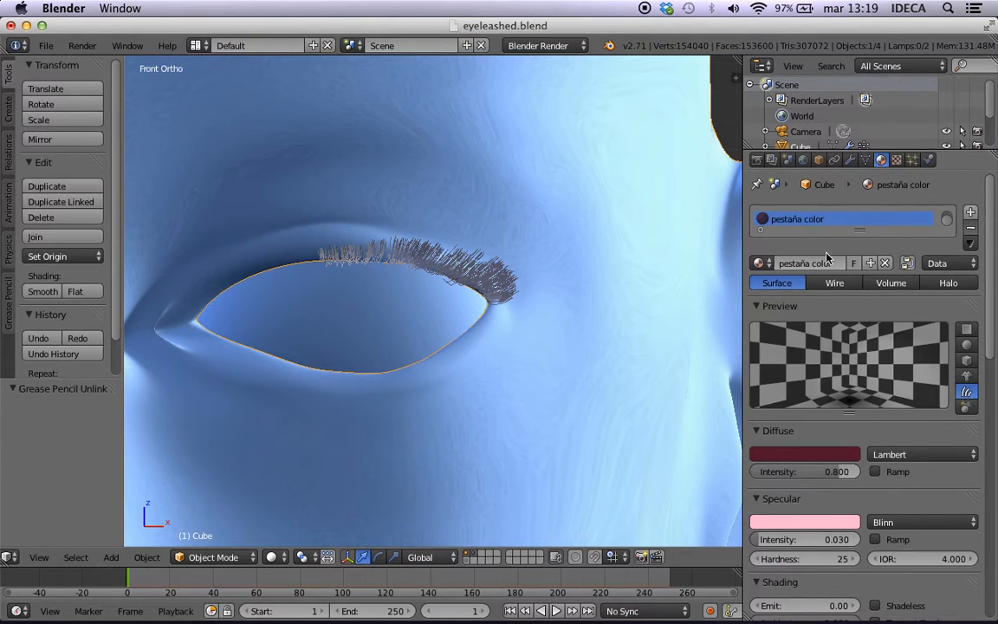
{"action": "left_click", "coordinate": [970, 228]}
{"action": "scroll", "coordinate": [518, 261], "scroll_direction": "down", "scroll_amount": 4}
{"action": "scroll", "coordinate": [457, 282], "scroll_direction": "down", "scroll_amount": 2}
{"action": "scroll", "coordinate": [456, 281], "scroll_direction": "down", "scroll_amount": 2}
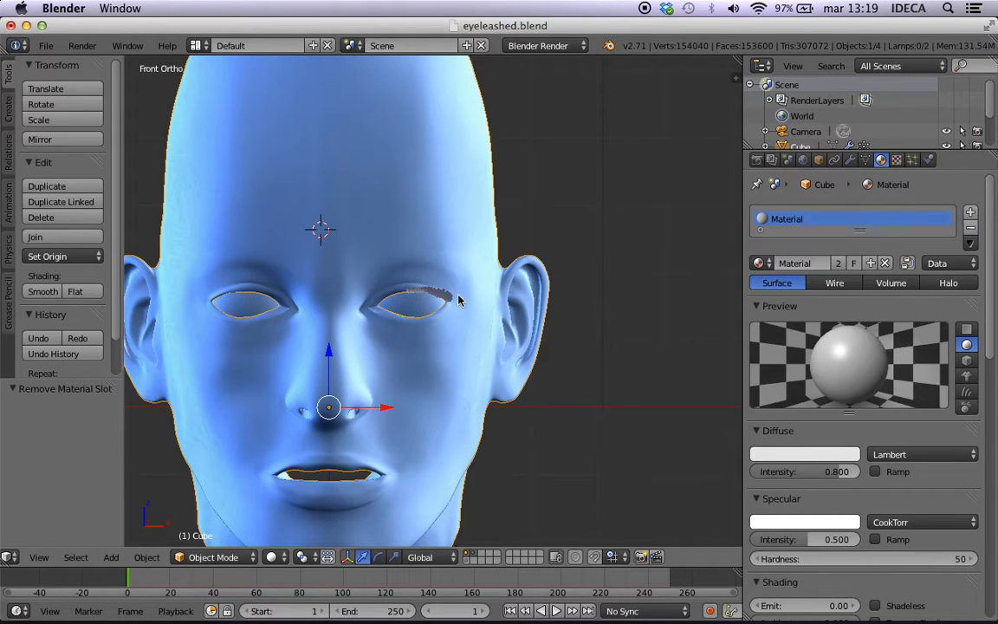
{"action": "scroll", "coordinate": [414, 268], "scroll_direction": "up", "scroll_amount": 4}
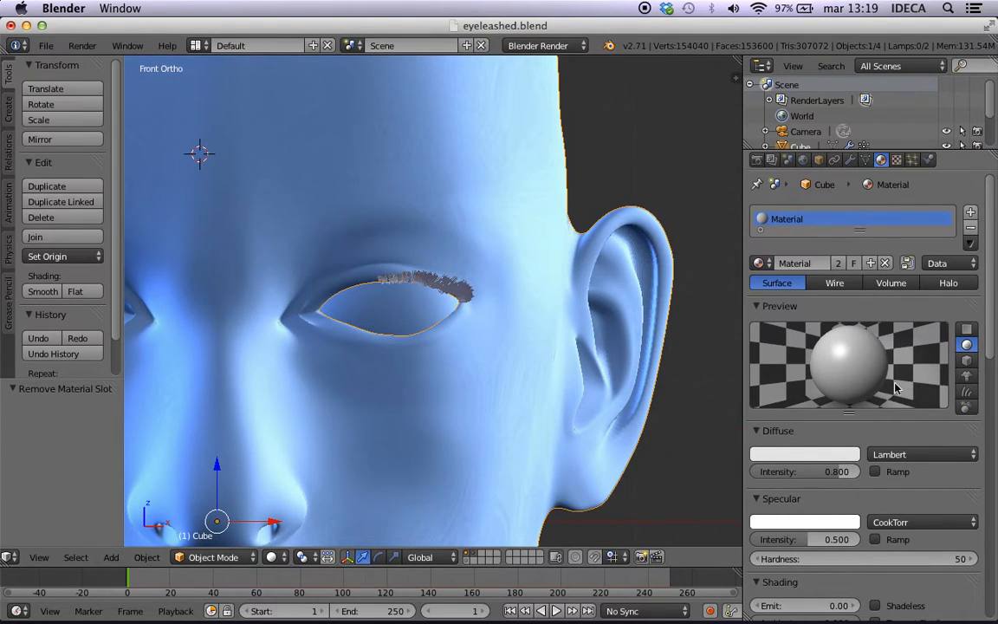
Add a new material slot to the head with a new material named "color pestaña"
{"action": "left_click", "coordinate": [970, 213]}
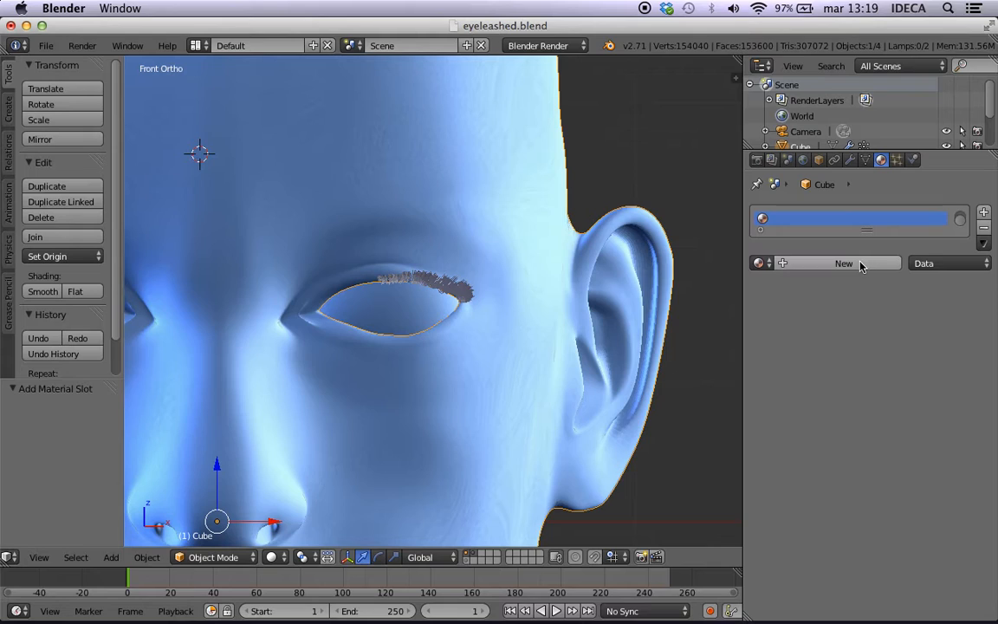
{"action": "left_click", "coordinate": [814, 264]}
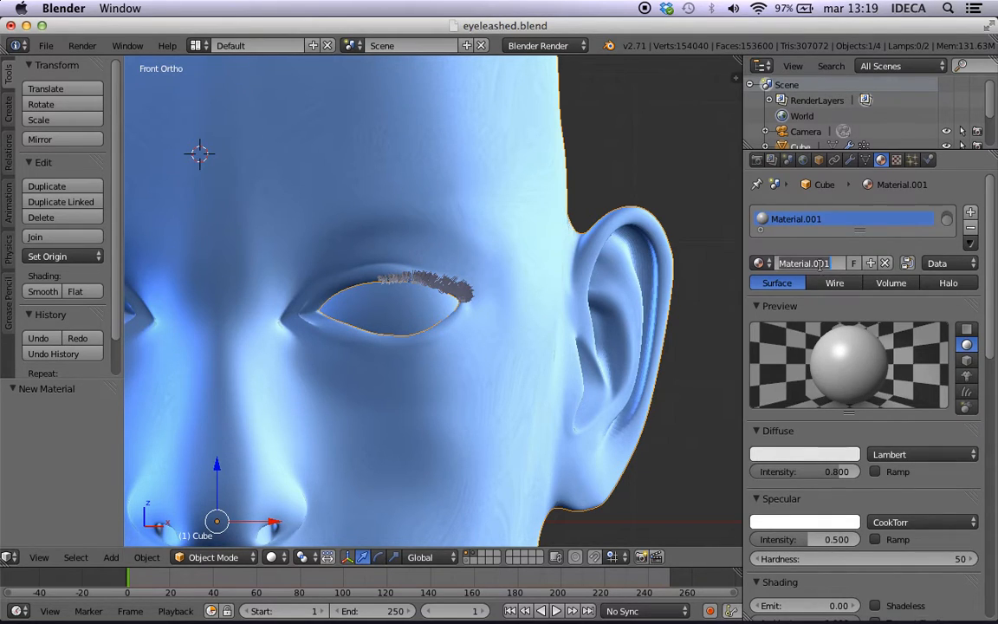
{"action": "type", "text": "pelo pes"}
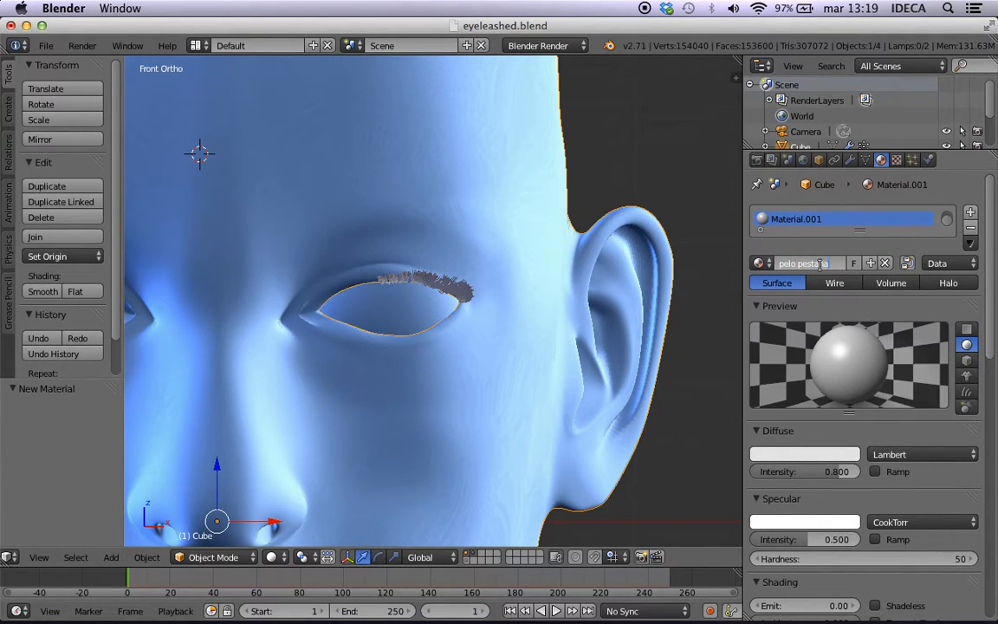
{"action": "type", "text": "ta"}
{"action": "key", "text": "BackSpace"}
{"action": "key", "text": "BackSpace"}
{"action": "key", "text": "BackSpace"}
{"action": "key", "text": "BackSpace"}
{"action": "key", "text": "BackSpace"}
{"action": "key", "text": "BackSpace"}
{"action": "key", "text": "BackSpace"}
{"action": "key", "text": "BackSpace"}
{"action": "key", "text": "BackSpace"}
{"action": "key", "text": "BackSpace"}
{"action": "type", "text": "color pestaña"}
{"action": "key", "text": "Return"}
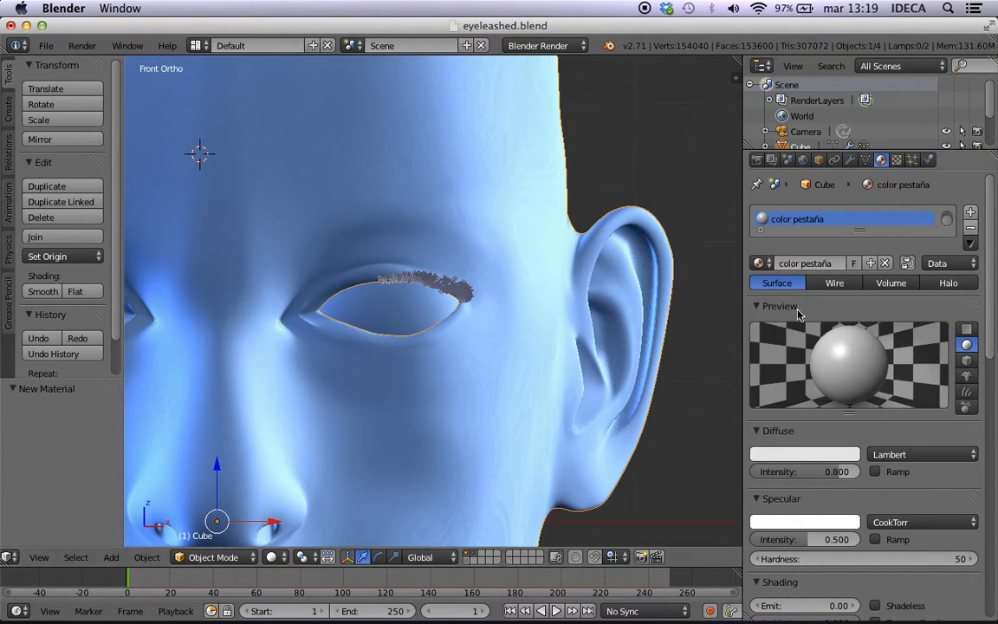
Set the diffuse color of the "color pestaña" material to a very dark burgundy red
{"action": "left_click", "coordinate": [792, 454]}
{"action": "left_click", "coordinate": [792, 346]}
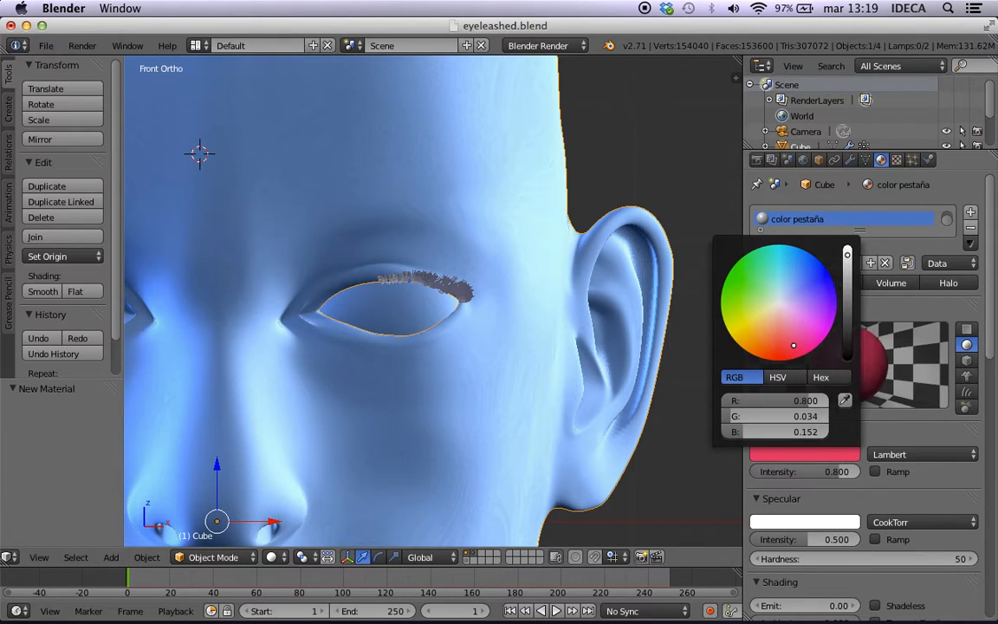
{"action": "left_click", "coordinate": [847, 330]}
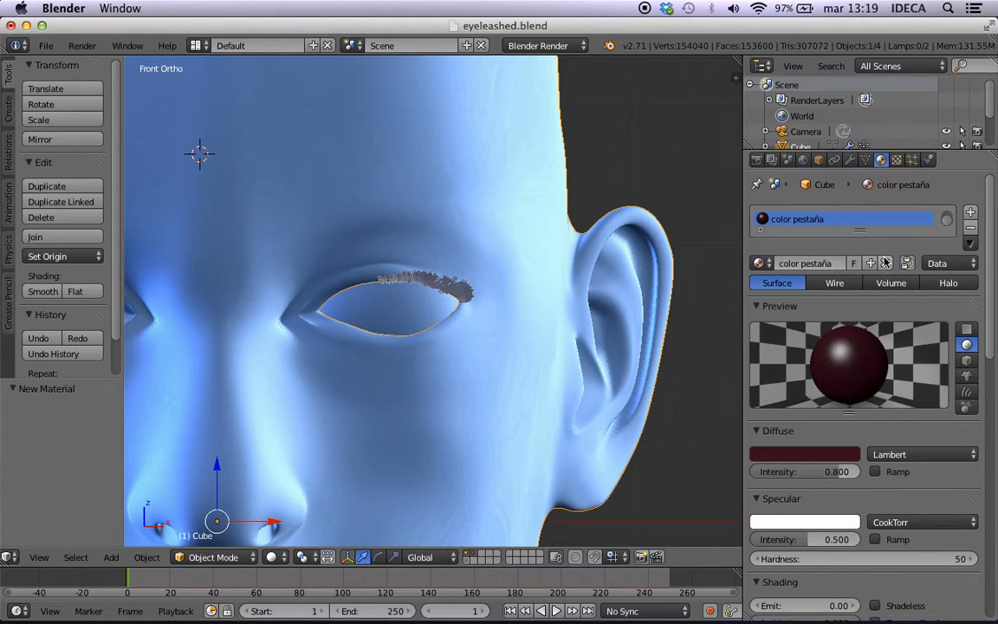
Assign the "color pestaña" material to the eyelash particle system's rendering and render the image
{"action": "left_click", "coordinate": [912, 161]}
{"action": "scroll", "coordinate": [853, 333], "scroll_direction": "down", "scroll_amount": 5}
{"action": "scroll", "coordinate": [853, 334], "scroll_direction": "up", "scroll_amount": 10}
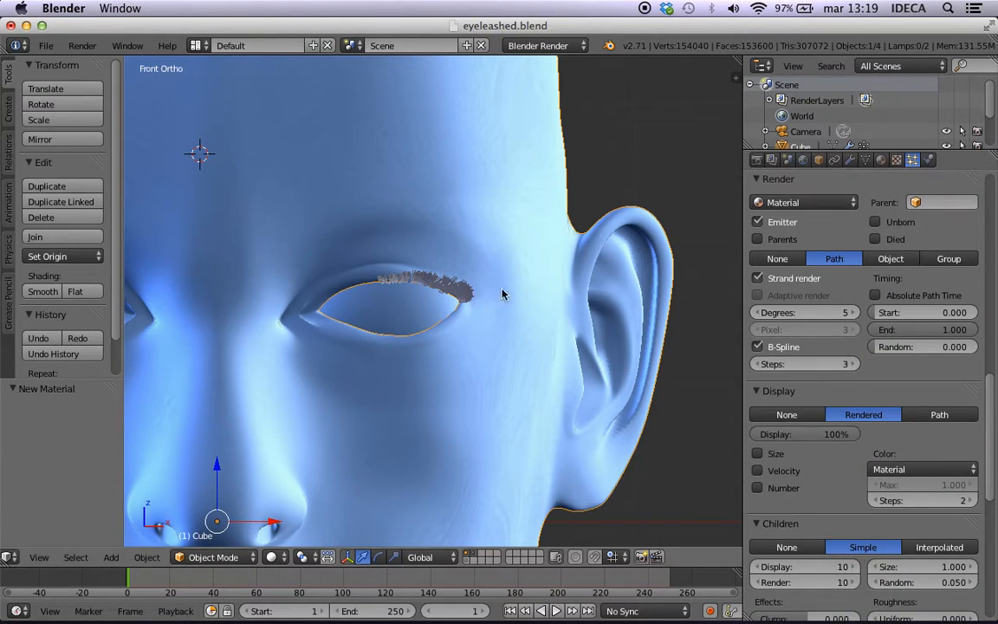
{"action": "scroll", "coordinate": [779, 340], "scroll_direction": "up", "scroll_amount": 4}
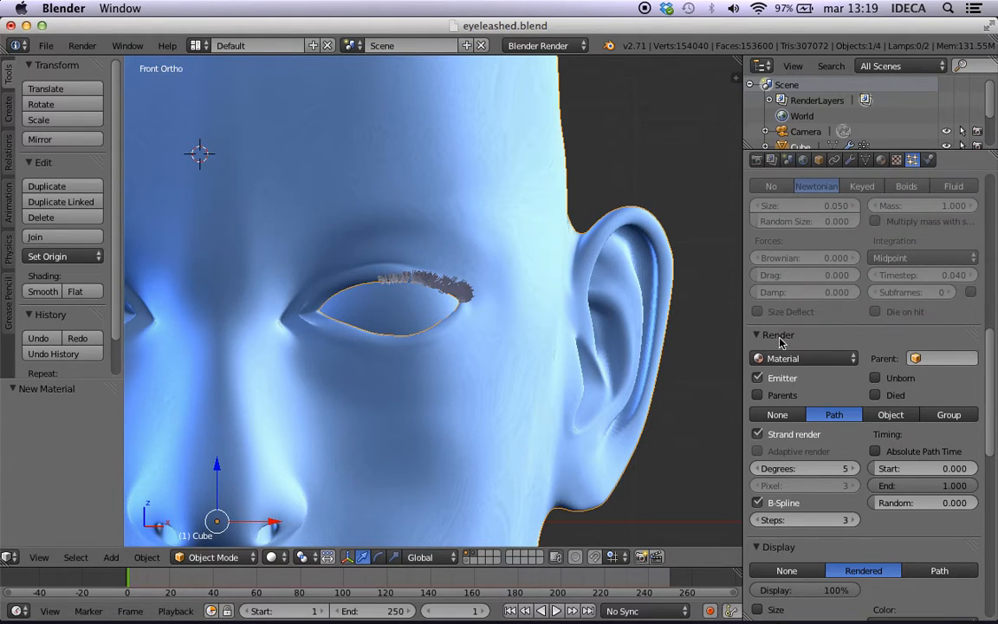
{"action": "left_click", "coordinate": [802, 358]}
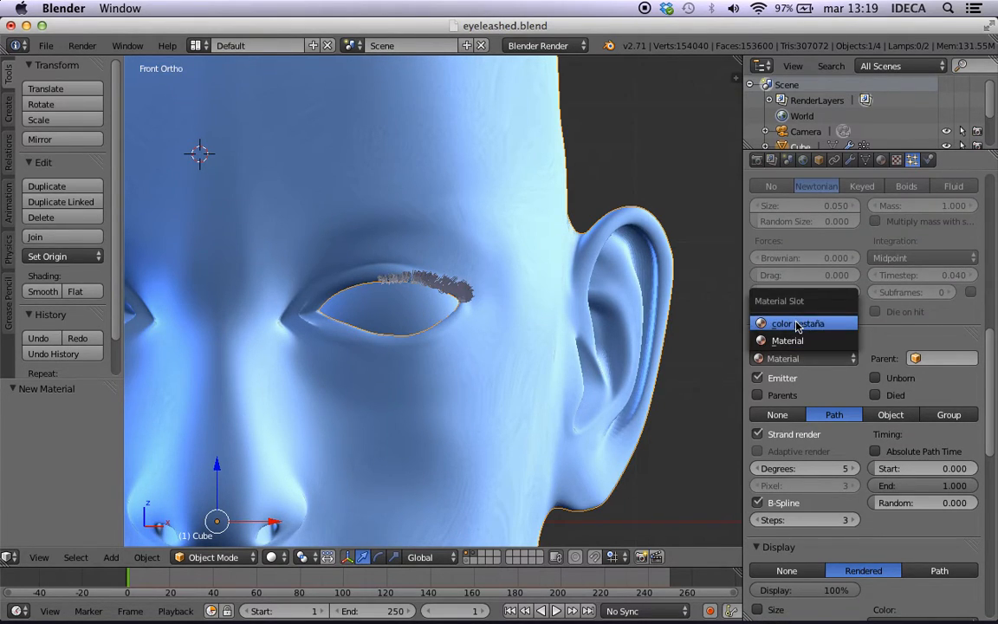
{"action": "left_click", "coordinate": [797, 323]}
{"action": "scroll", "coordinate": [454, 299], "scroll_direction": "up", "scroll_amount": 2}
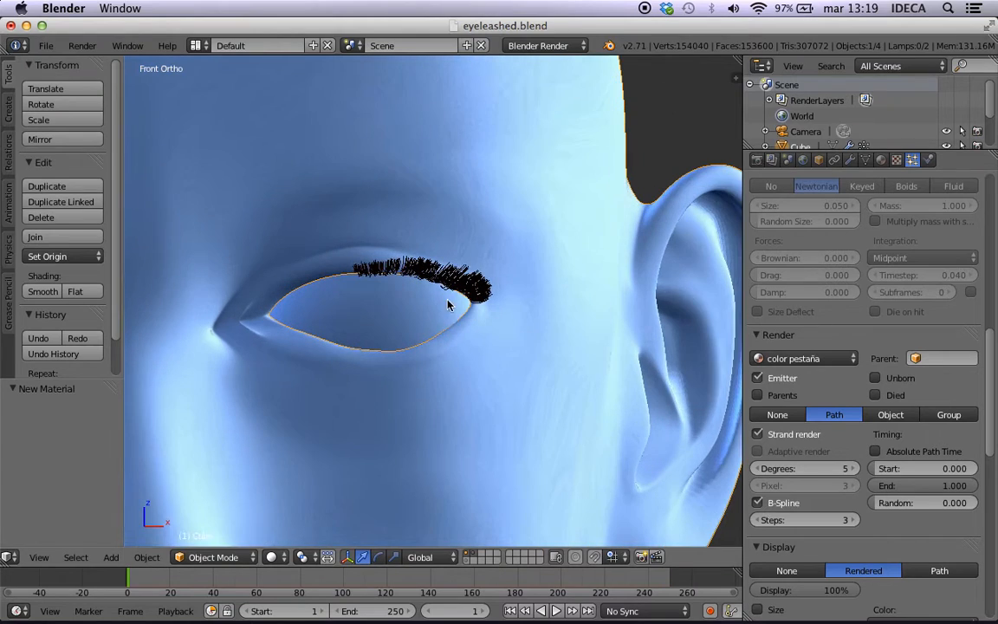
{"action": "key", "text": "F12"}
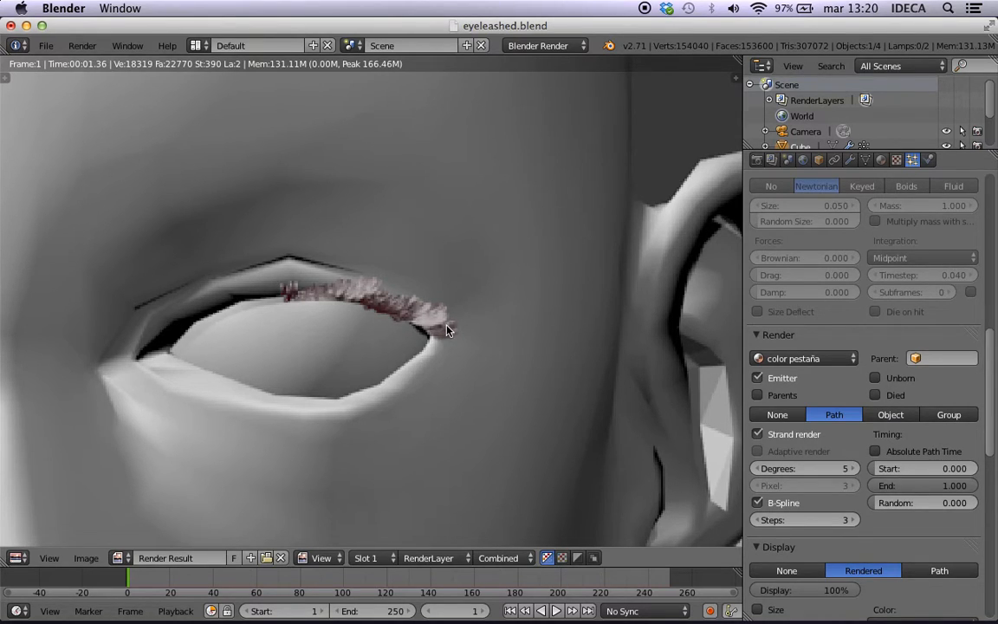
Try a specular Intensity of 0.05 on the eyelash material and check it in a render
{"action": "left_click", "coordinate": [881, 160]}
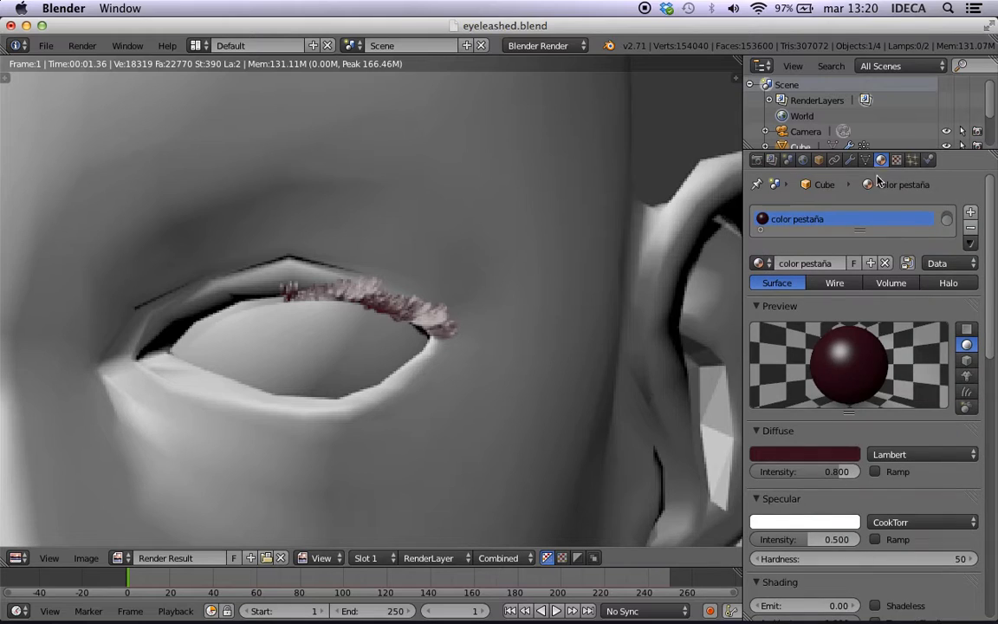
{"action": "scroll", "coordinate": [867, 383], "scroll_direction": "down", "scroll_amount": 4}
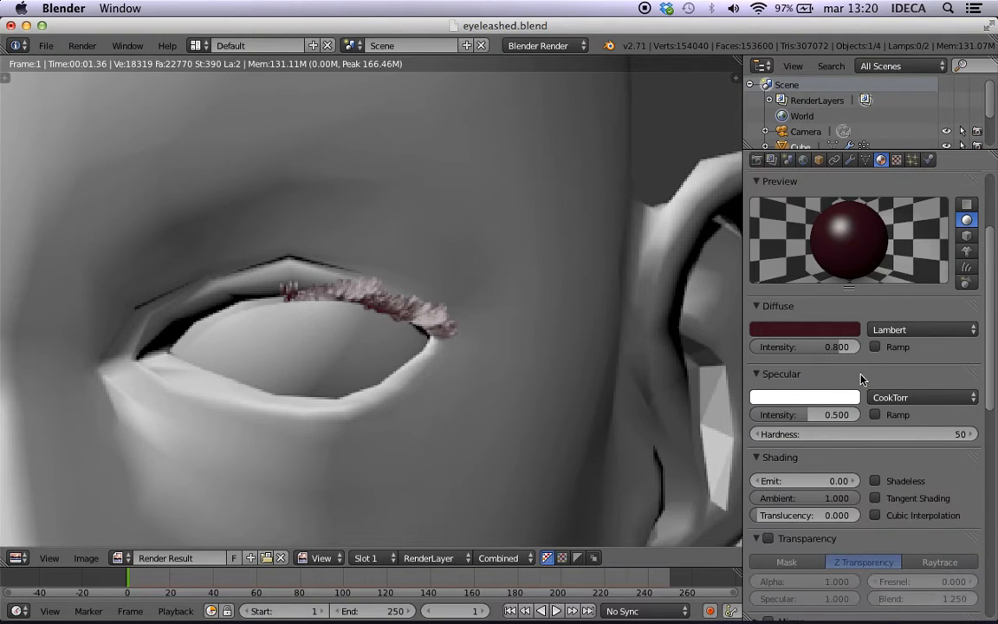
{"action": "left_click", "coordinate": [806, 413]}
{"action": "type", "text": "0."}
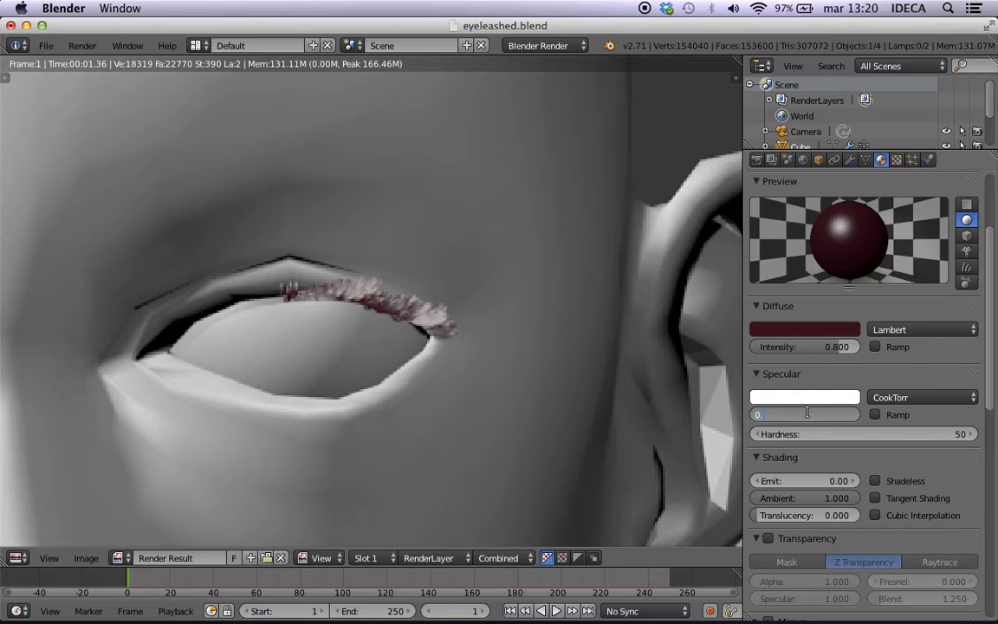
{"action": "type", "text": "05"}
{"action": "key", "text": "Return"}
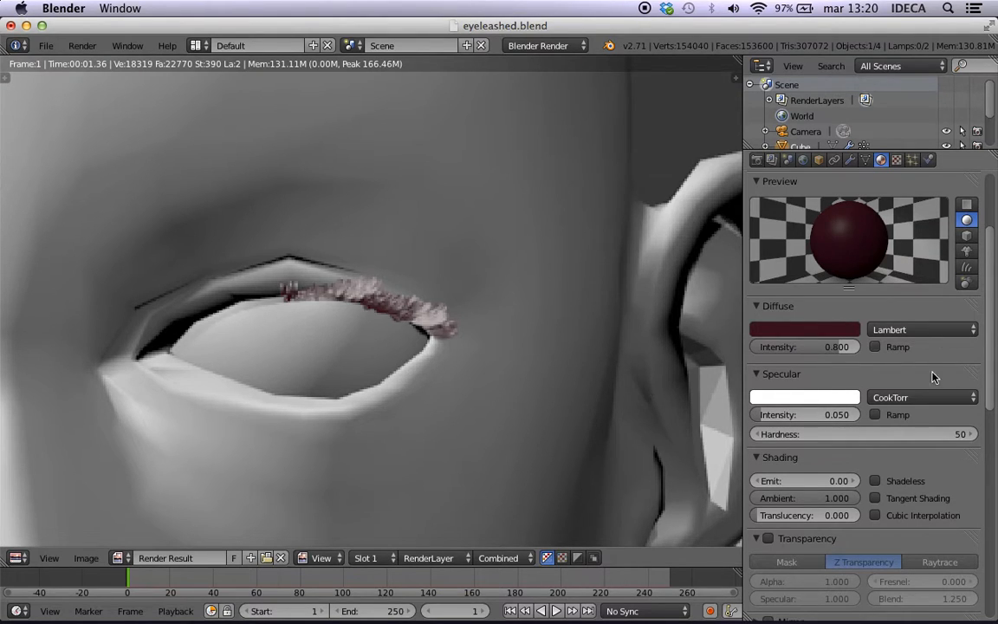
{"action": "key", "text": "F12"}
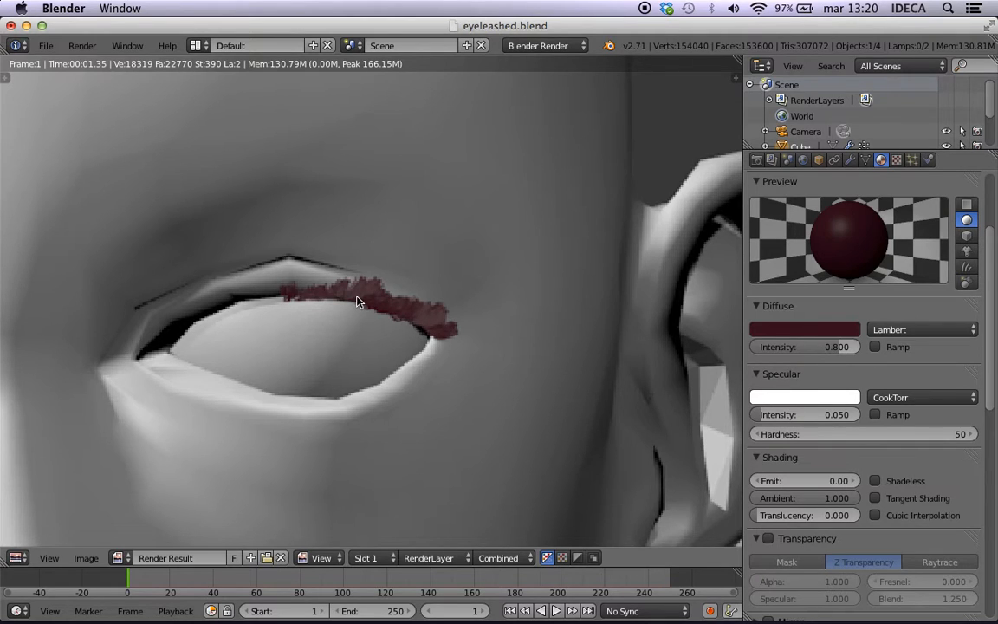
{"action": "key", "text": "Escape"}
Change the eyelash material's specular shader to Blinn and set its specular Intensity to 0.025
{"action": "left_click", "coordinate": [792, 433]}
{"action": "key", "text": "Return"}
{"action": "left_click", "coordinate": [901, 399]}
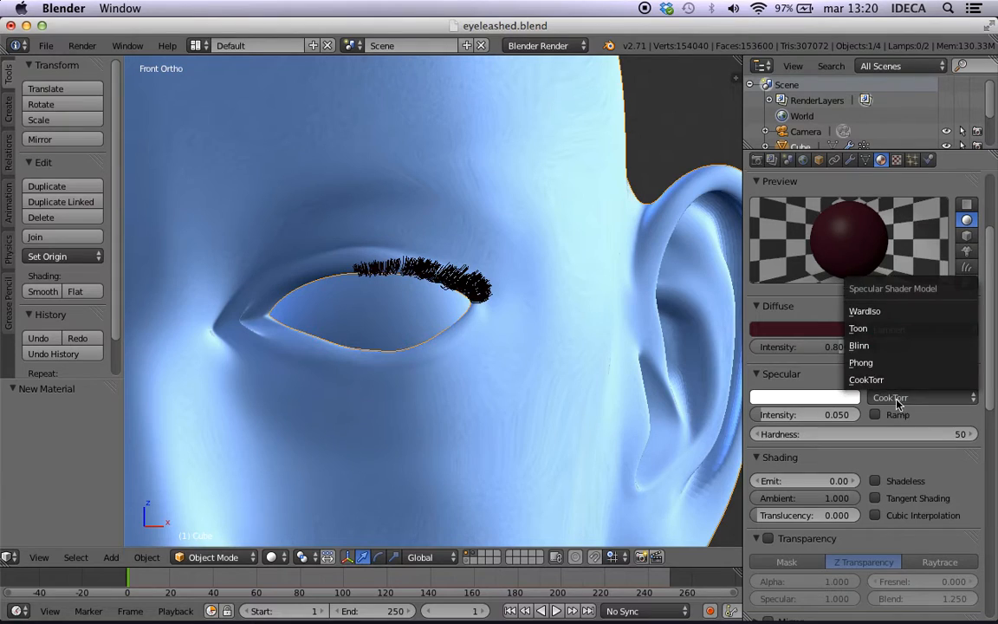
{"action": "left_click", "coordinate": [879, 346]}
{"action": "left_click", "coordinate": [815, 414]}
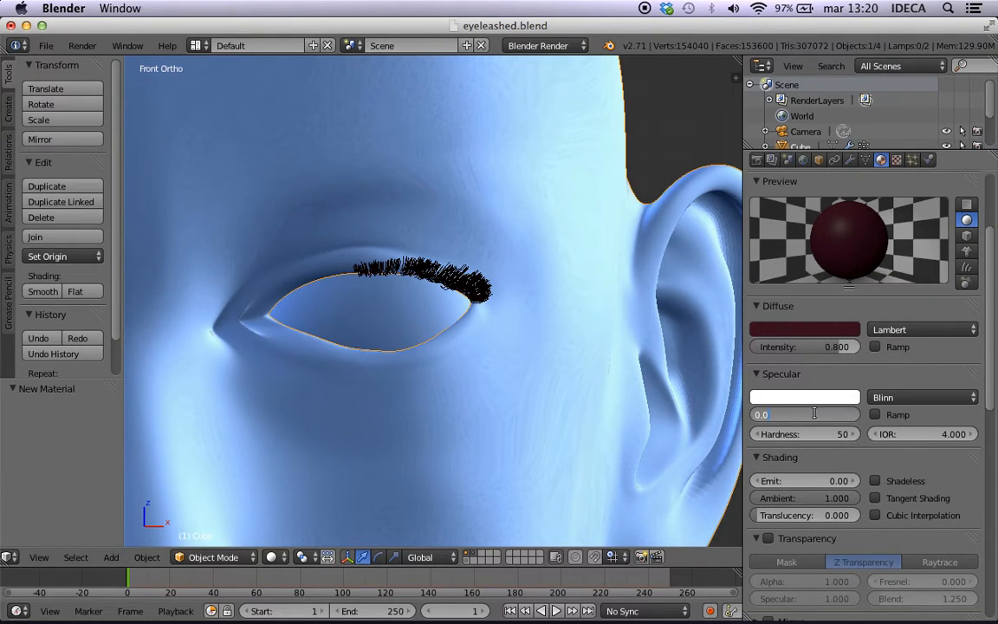
{"action": "type", "text": "0.025"}
{"action": "key", "text": "Return"}
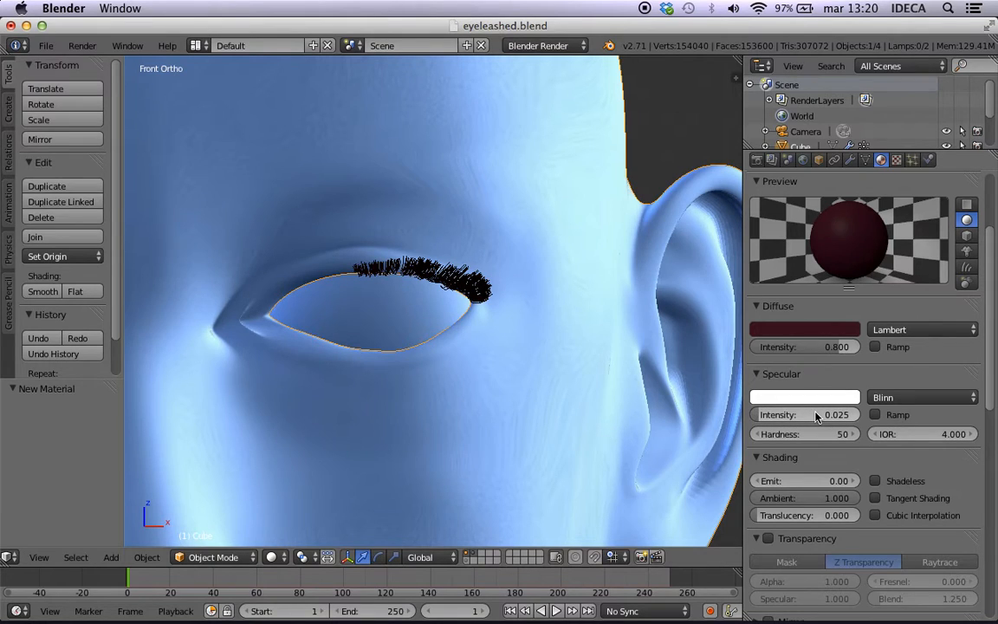
Render the image again and inspect the eyelash color and strands up close
{"action": "key", "text": "F12"}
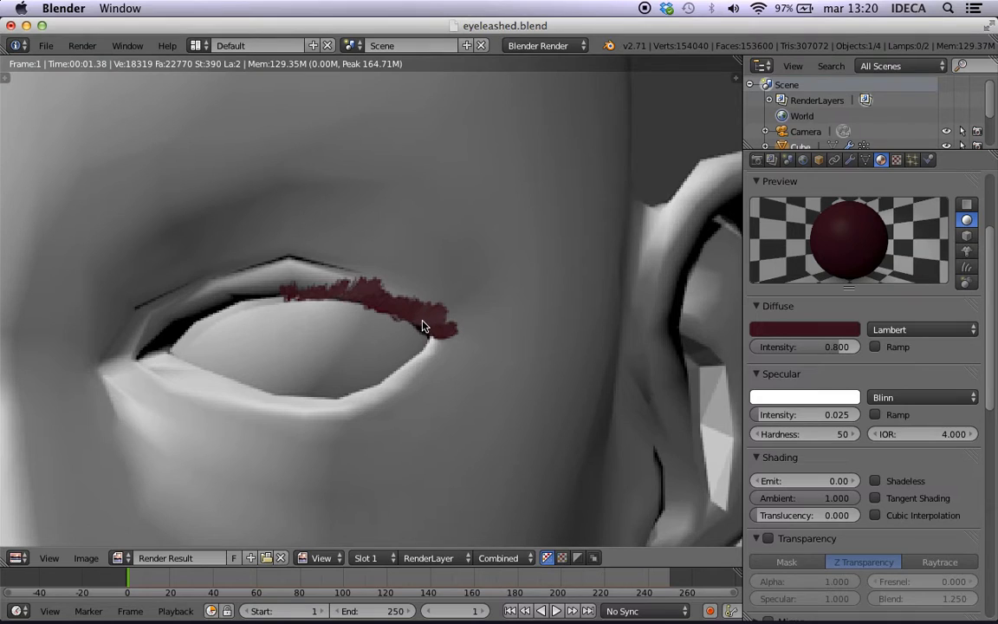
{"action": "scroll", "coordinate": [420, 330], "scroll_direction": "down", "scroll_amount": 8}
{"action": "scroll", "coordinate": [398, 341], "scroll_direction": "up", "scroll_amount": 2}
{"action": "scroll", "coordinate": [344, 331], "scroll_direction": "up", "scroll_amount": 8}
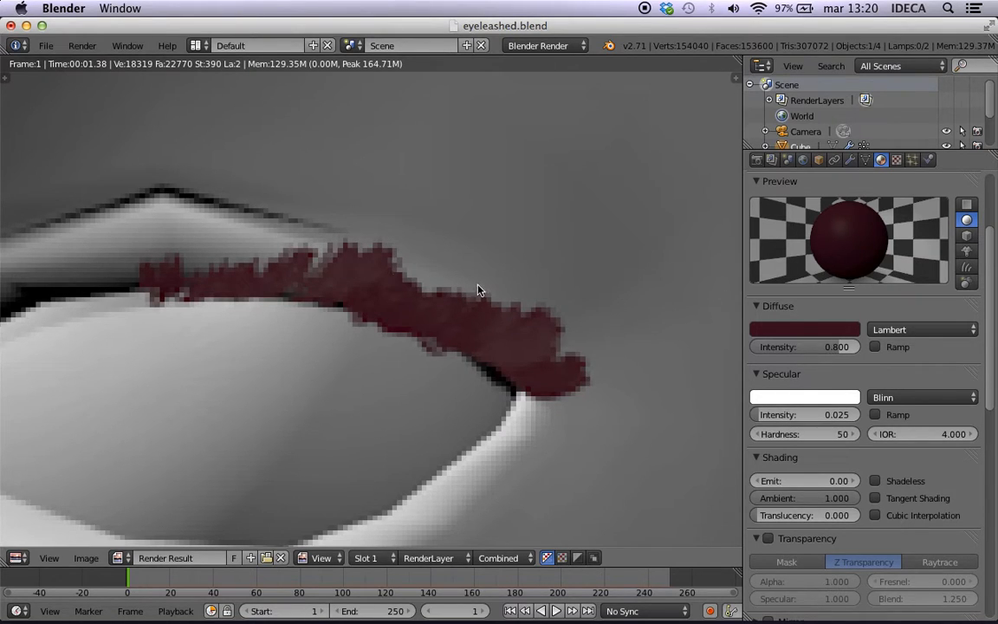
{"action": "key", "text": "Escape"}
Enable Receive Transparent shadows on the eyelash material and render the image
{"action": "scroll", "coordinate": [612, 403], "scroll_direction": "down", "scroll_amount": 2}
{"action": "scroll", "coordinate": [814, 451], "scroll_direction": "down", "scroll_amount": 4}
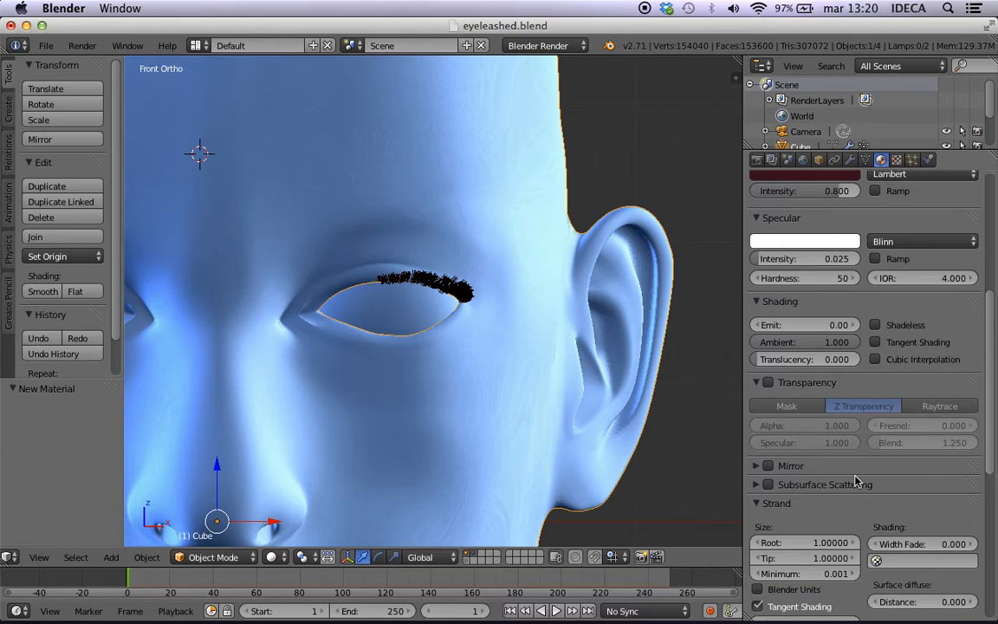
{"action": "scroll", "coordinate": [823, 441], "scroll_direction": "down", "scroll_amount": 7}
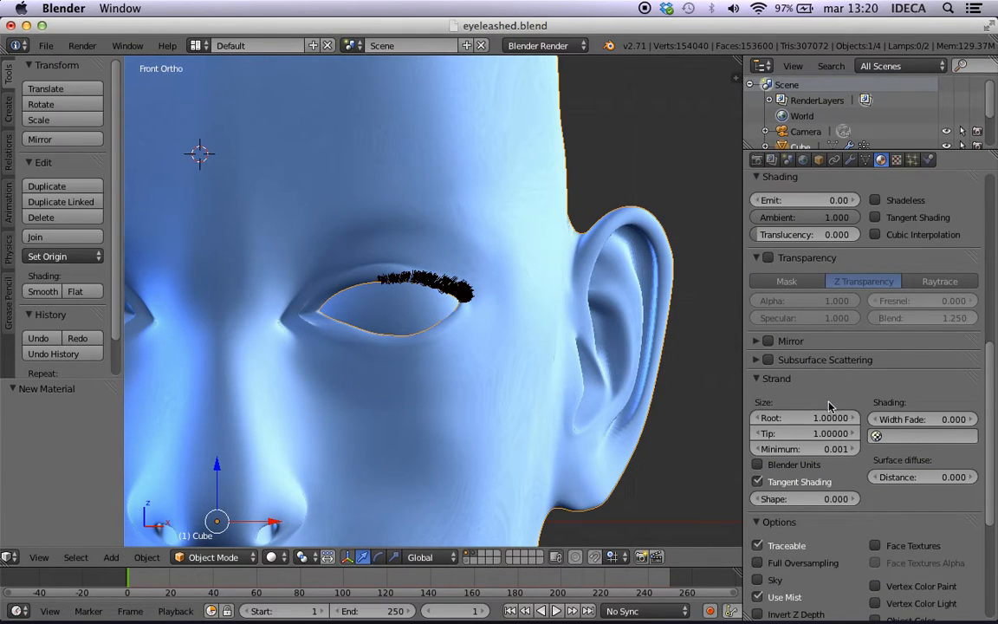
{"action": "scroll", "coordinate": [830, 439], "scroll_direction": "down", "scroll_amount": 3}
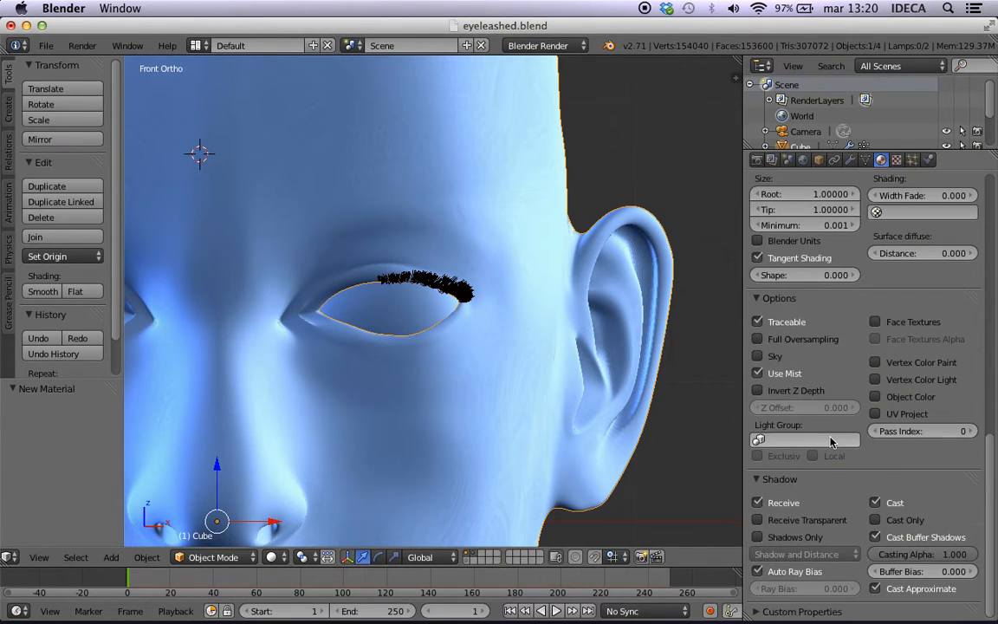
{"action": "left_click", "coordinate": [758, 520]}
{"action": "scroll", "coordinate": [525, 308], "scroll_direction": "up", "scroll_amount": 5}
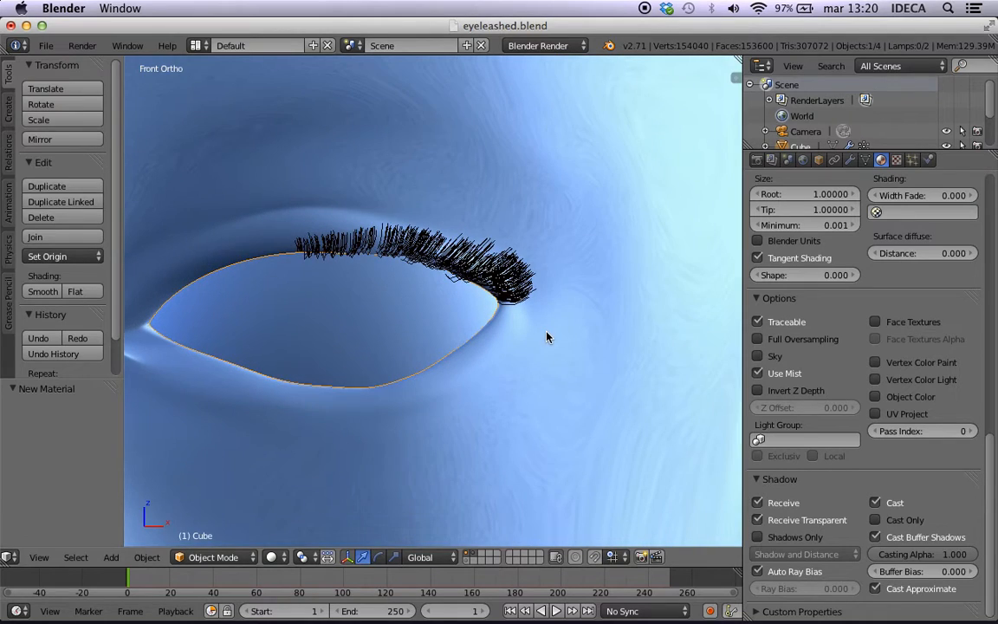
{"action": "key", "text": "F12"}
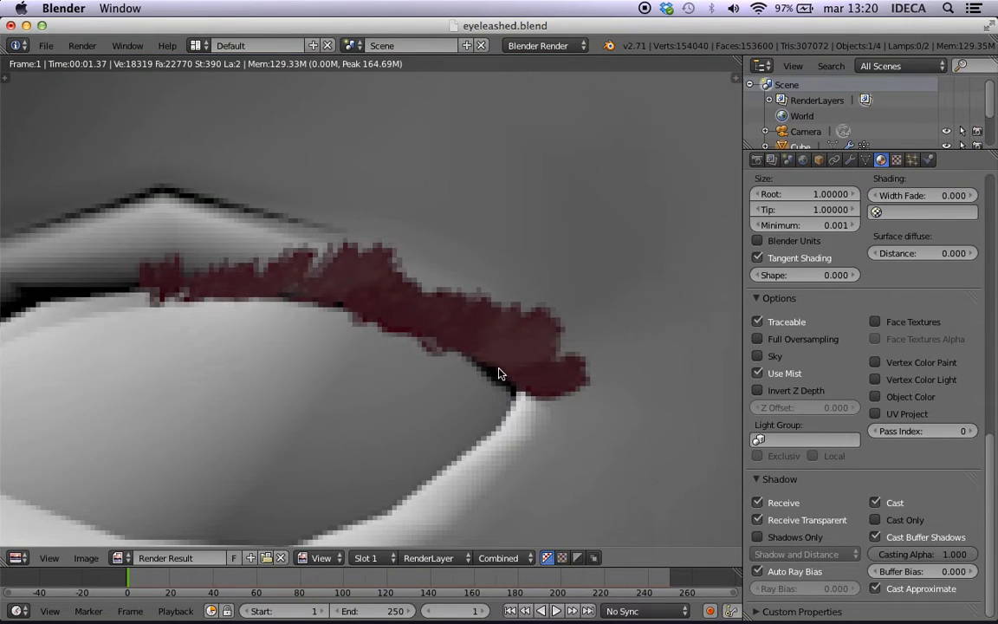
Enable Blender Units for the eyelash material's strand size and check it in a render
{"action": "key", "text": "Escape"}
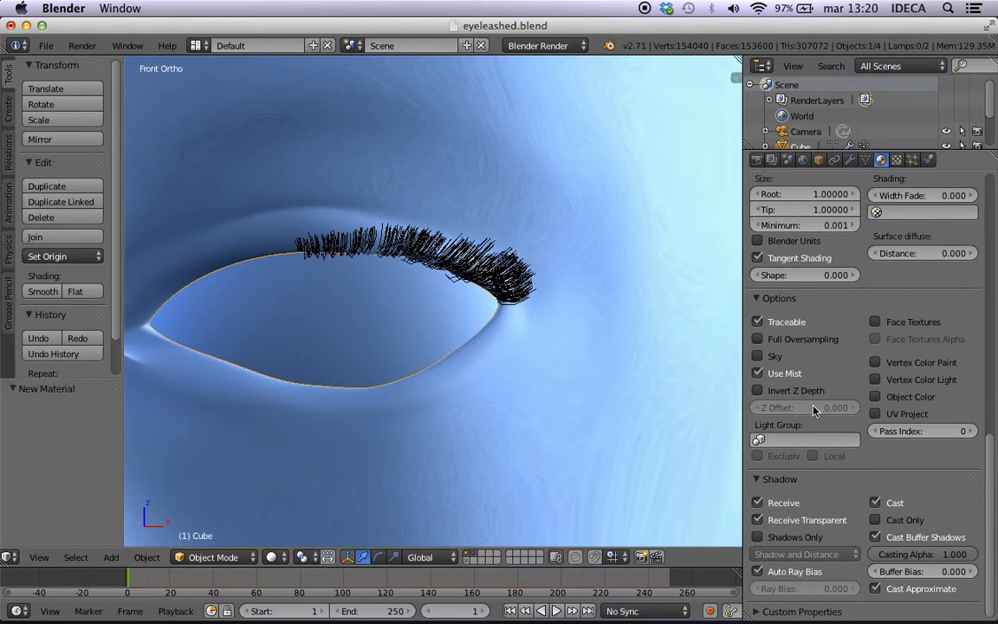
{"action": "scroll", "coordinate": [814, 396], "scroll_direction": "up", "scroll_amount": 4}
{"action": "scroll", "coordinate": [814, 398], "scroll_direction": "down", "scroll_amount": 4}
{"action": "scroll", "coordinate": [832, 450], "scroll_direction": "up", "scroll_amount": 3}
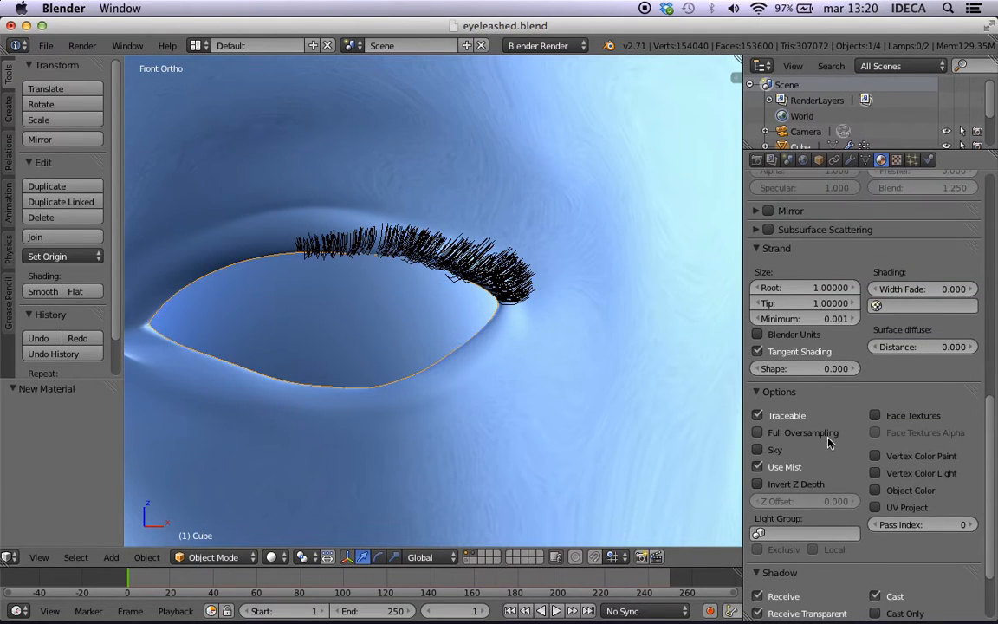
{"action": "left_click", "coordinate": [770, 336]}
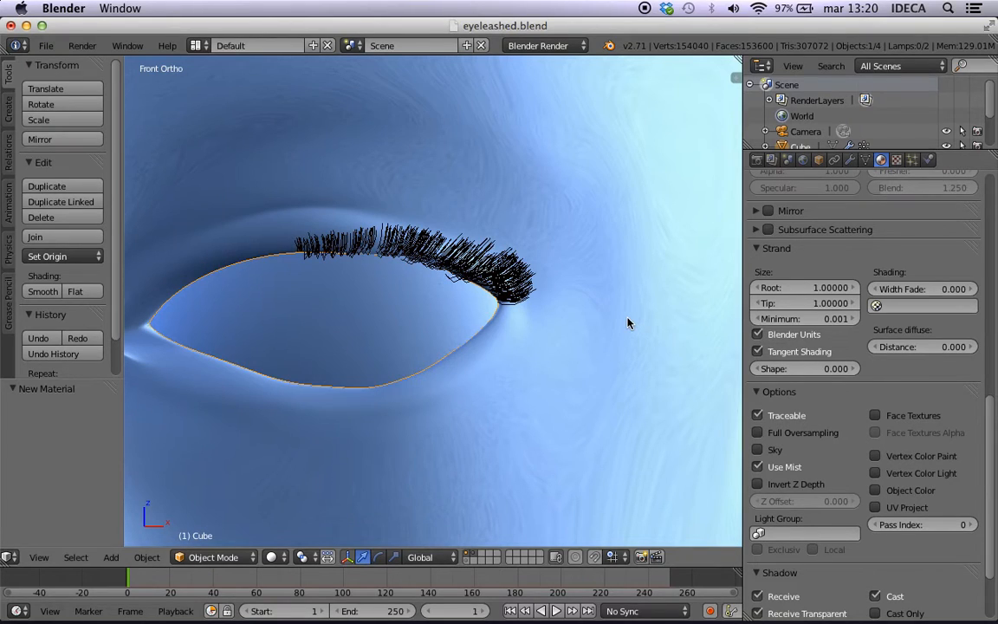
{"action": "key", "text": "F12"}
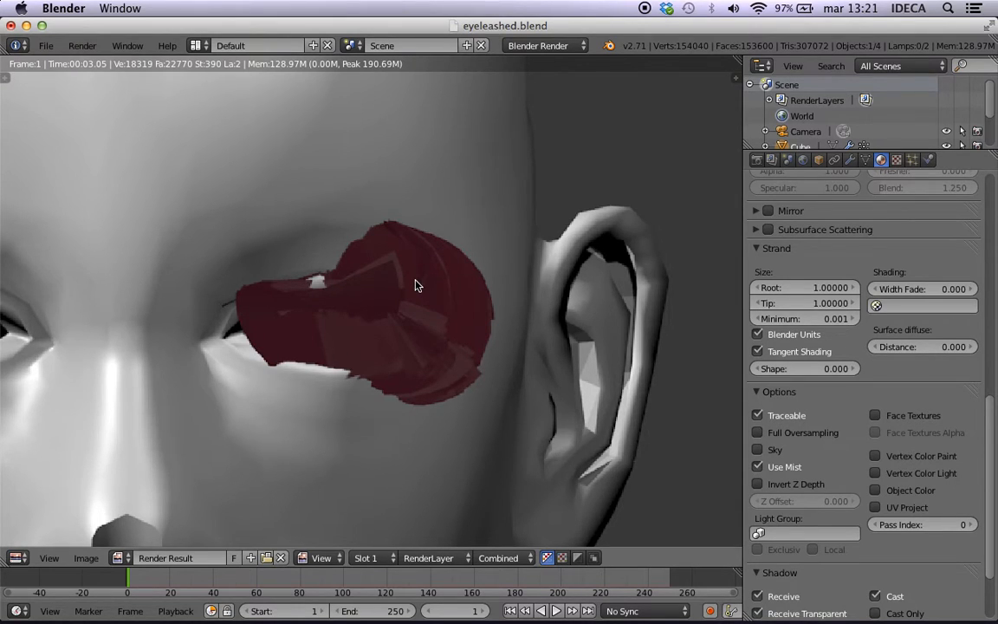
{"action": "key", "text": "Escape"}
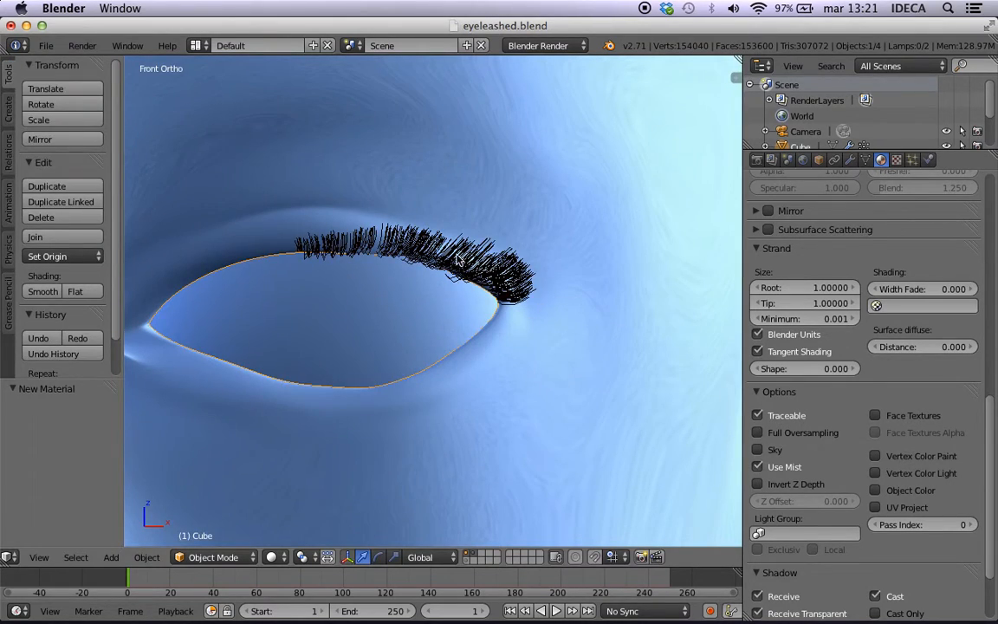
Set the strand Root size of the eyelash material to 0.005
{"action": "scroll", "coordinate": [784, 317], "scroll_direction": "up", "scroll_amount": 1}
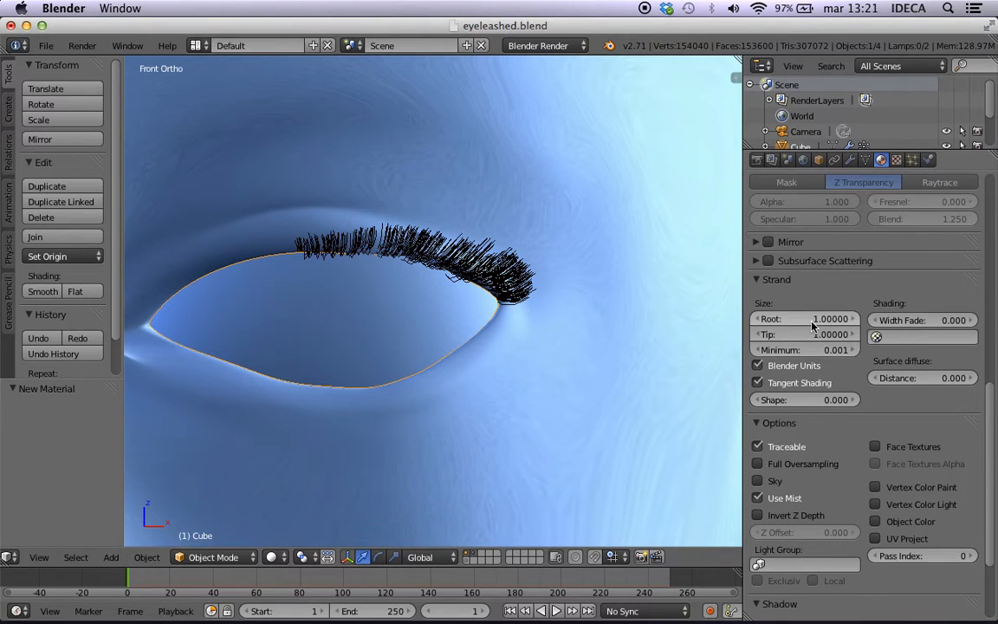
{"action": "scroll", "coordinate": [786, 319], "scroll_direction": "up", "scroll_amount": 2}
{"action": "scroll", "coordinate": [797, 342], "scroll_direction": "down", "scroll_amount": 3}
{"action": "scroll", "coordinate": [814, 371], "scroll_direction": "up", "scroll_amount": 1}
{"action": "scroll", "coordinate": [814, 370], "scroll_direction": "up", "scroll_amount": 1}
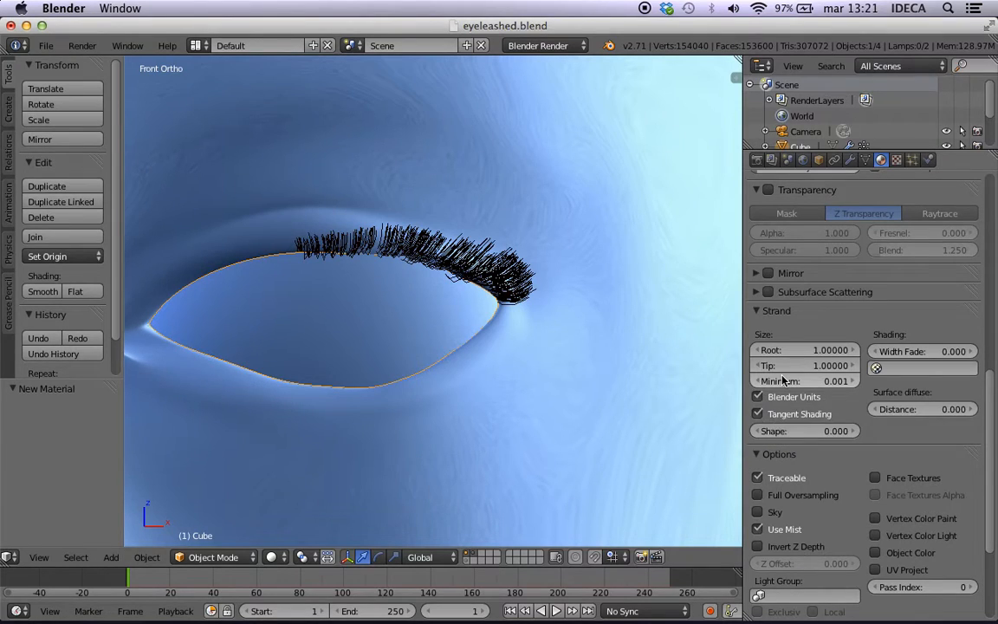
{"action": "left_click", "coordinate": [828, 351]}
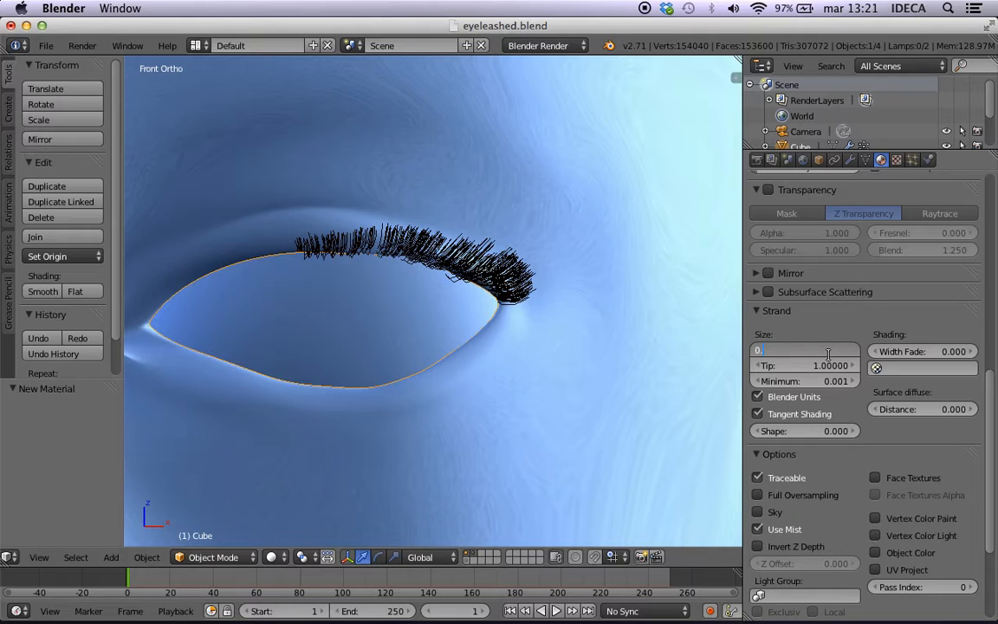
{"action": "key", "text": "Escape"}
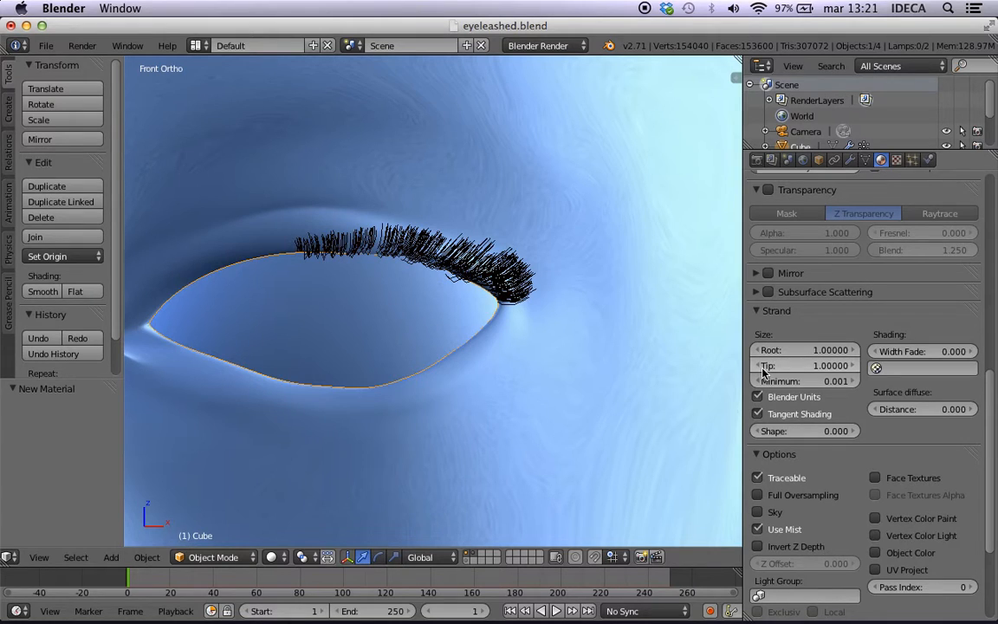
{"action": "left_click", "coordinate": [791, 349]}
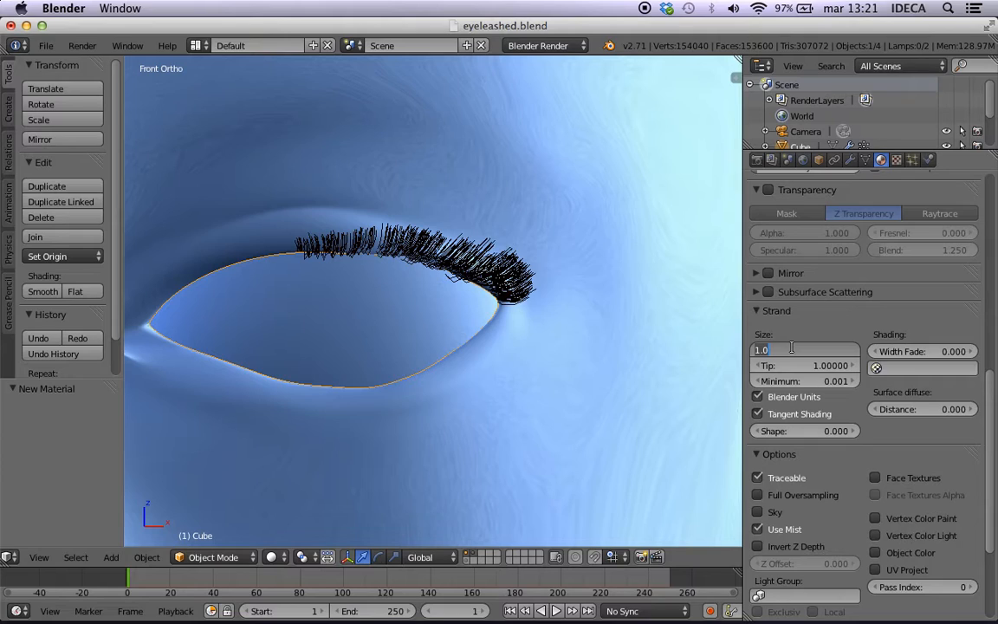
{"action": "key", "text": "BackSpace"}
{"action": "key", "text": "Return"}
Set the strand Tip size to 0.001 and inspect the tapered eyelashes up close in a render
{"action": "left_click", "coordinate": [792, 364]}
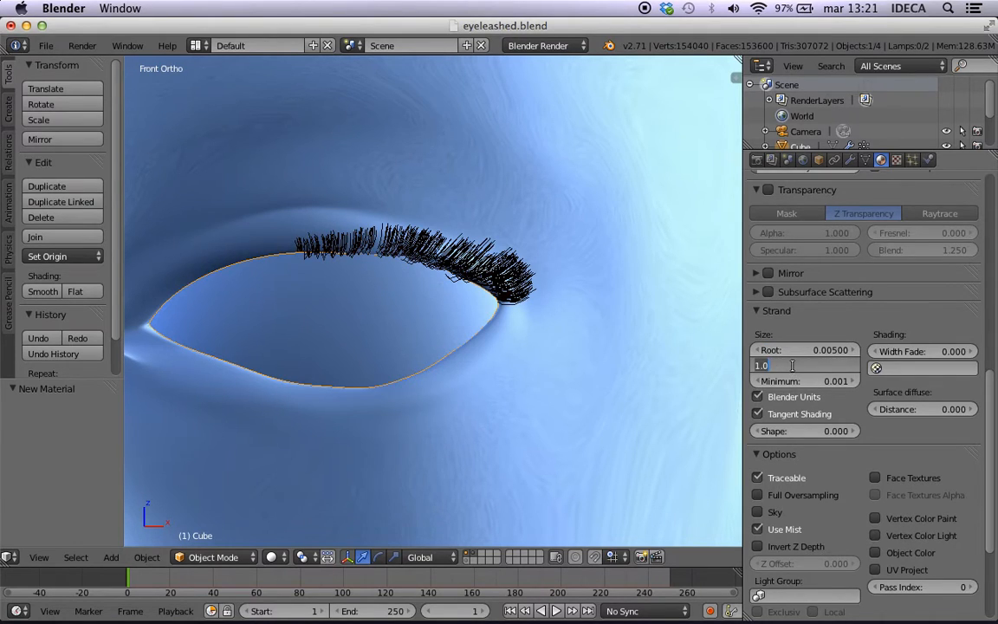
{"action": "key", "text": "BackSpace"}
{"action": "type", "text": ".001"}
{"action": "key", "text": "Return"}
{"action": "key", "text": "F12"}
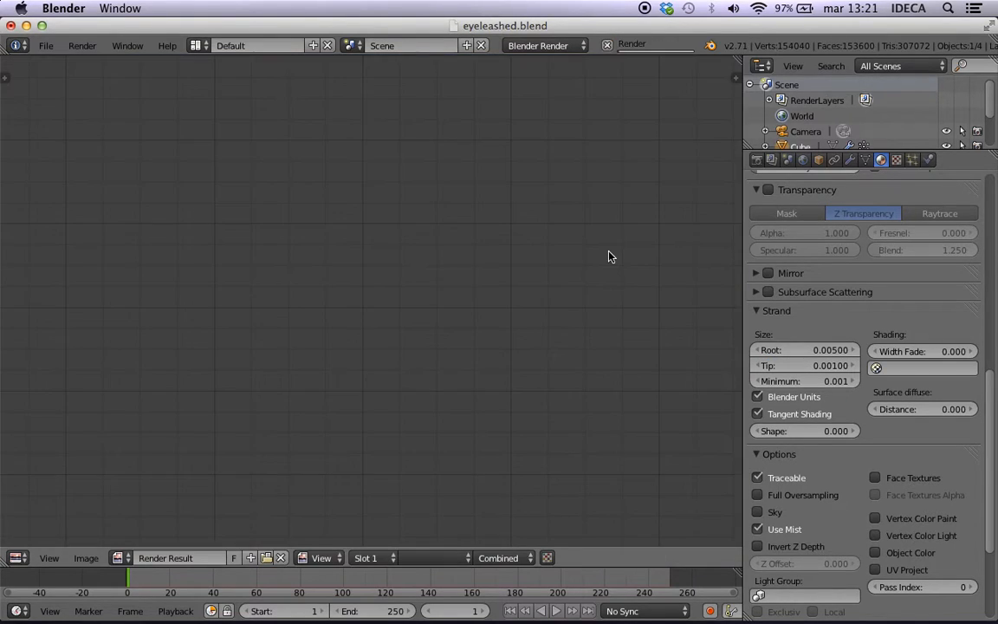
{"action": "scroll", "coordinate": [397, 313], "scroll_direction": "up", "scroll_amount": 3}
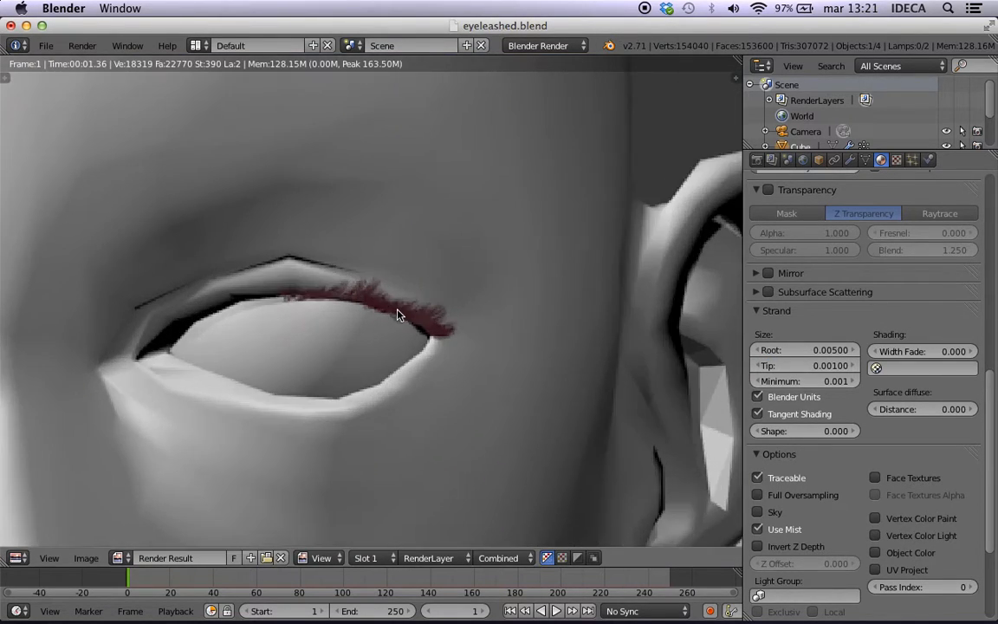
{"action": "scroll", "coordinate": [400, 316], "scroll_direction": "up", "scroll_amount": 3}
{"action": "scroll", "coordinate": [407, 314], "scroll_direction": "down", "scroll_amount": 1}
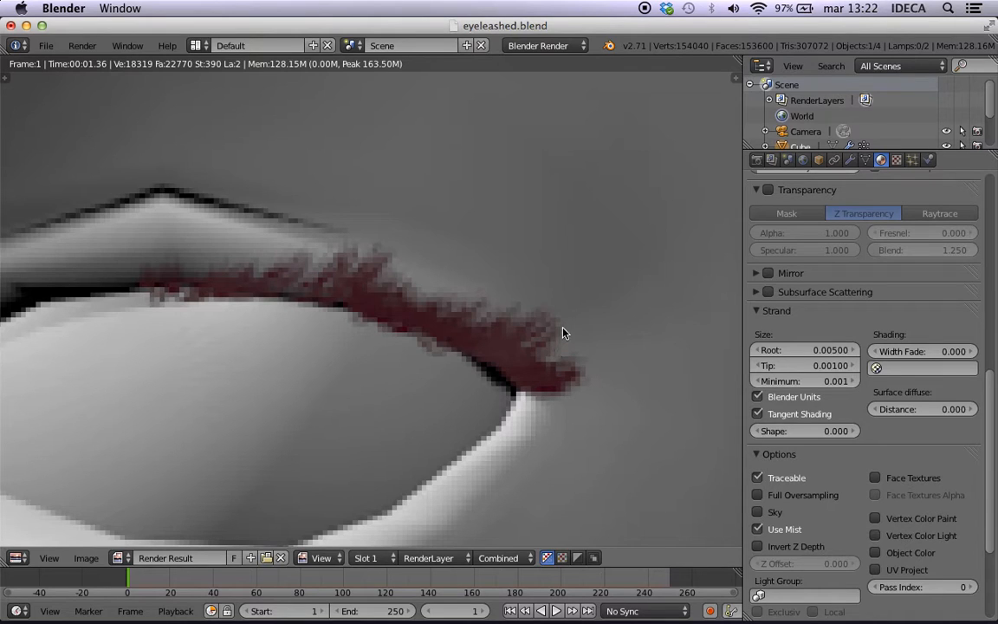
{"action": "scroll", "coordinate": [416, 267], "scroll_direction": "down", "scroll_amount": 4}
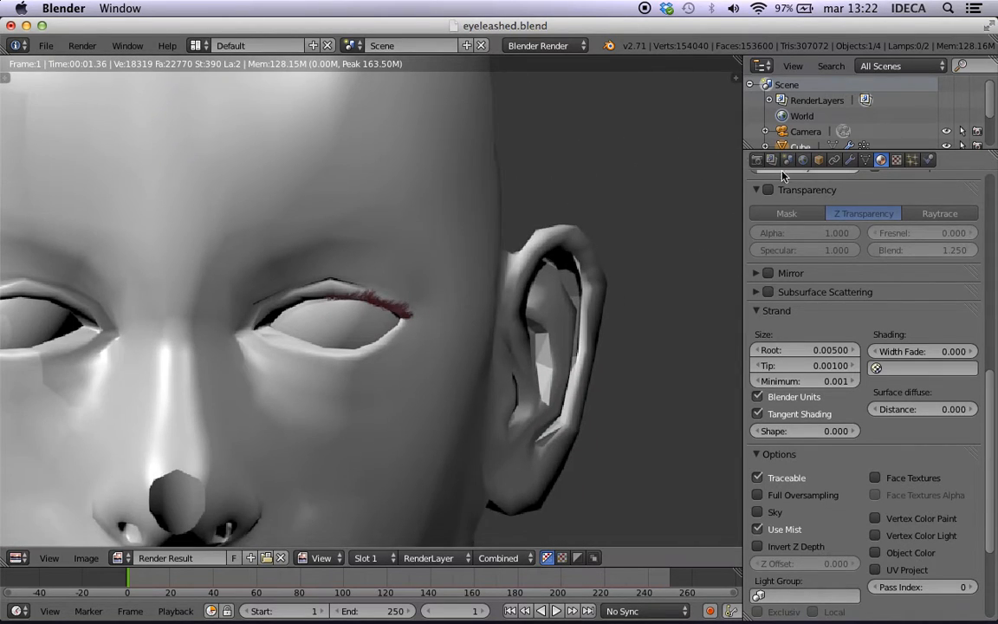
Raise the render resolution scale to 100% and inspect the eyelashes in a full-size 1920 by 1080 px render
{"action": "left_click", "coordinate": [757, 160]}
{"action": "left_click_drag", "start_coordinate": [795, 365], "coordinate": [860, 364]}
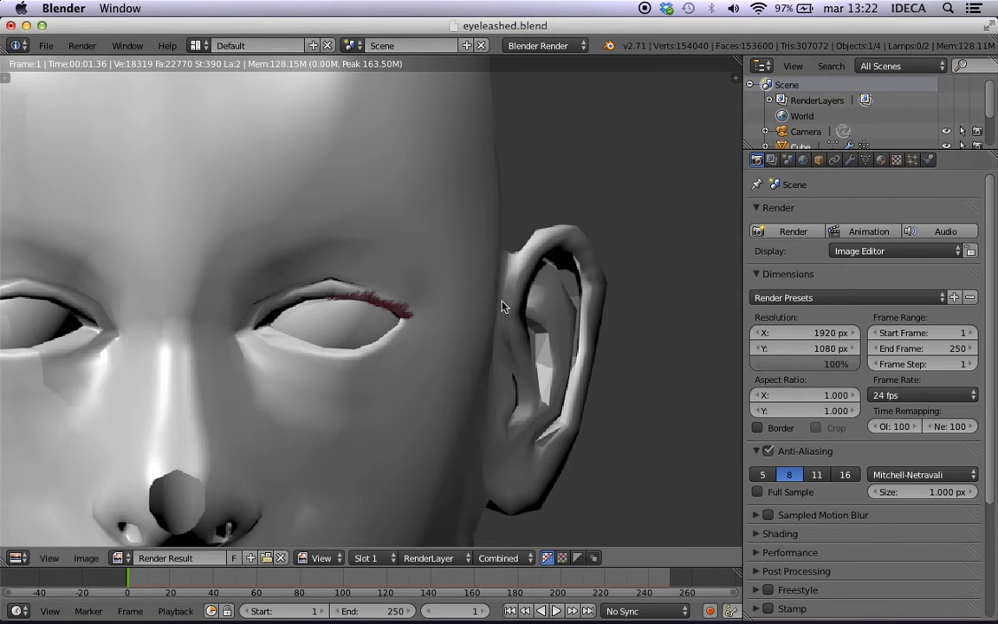
{"action": "key", "text": "F12"}
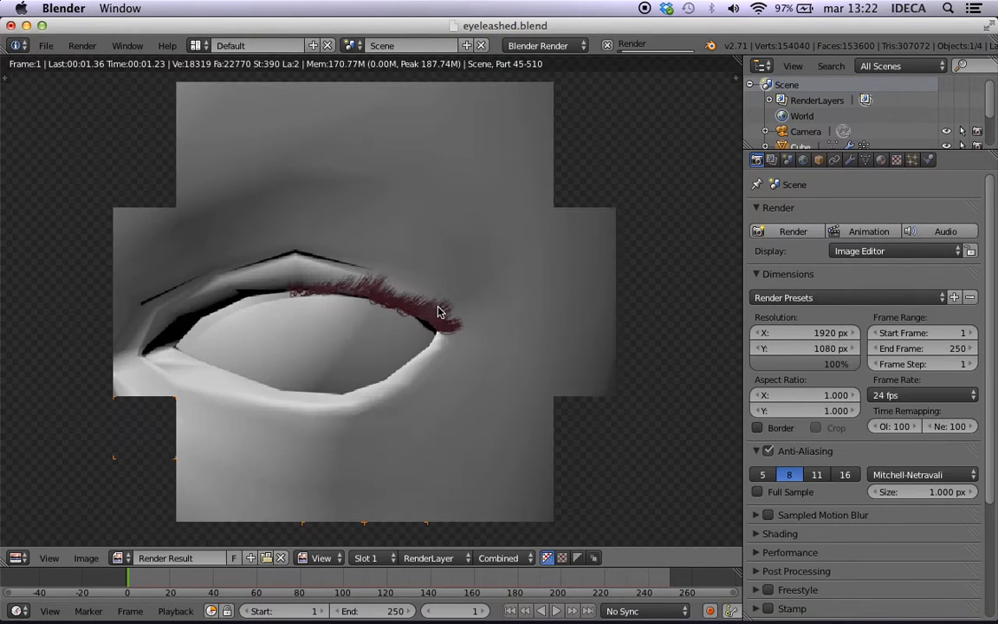
{"action": "scroll", "coordinate": [437, 312], "scroll_direction": "down", "scroll_amount": 1}
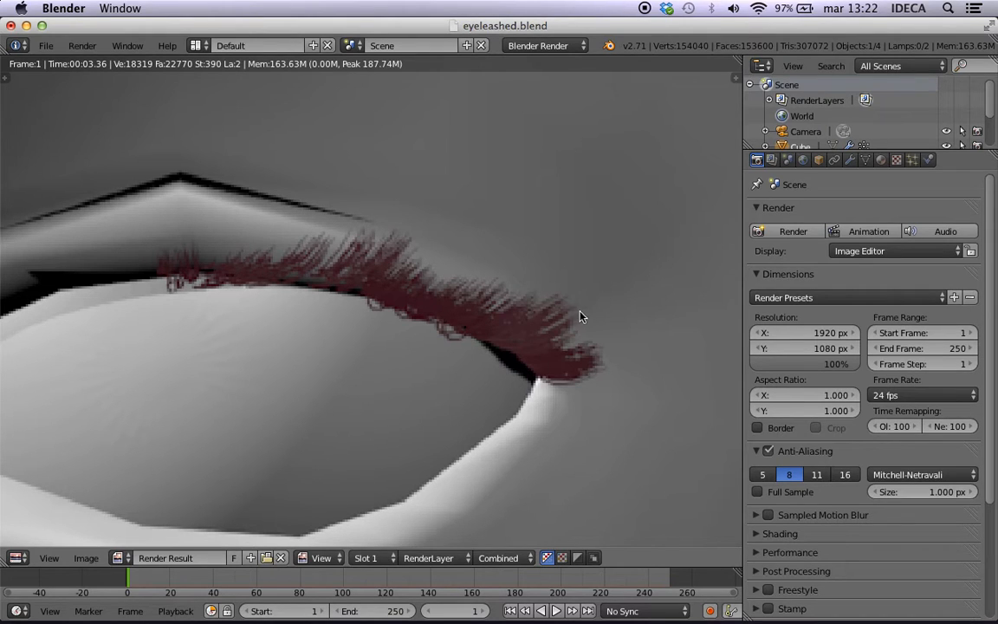
{"action": "scroll", "coordinate": [321, 292], "scroll_direction": "down", "scroll_amount": 2}
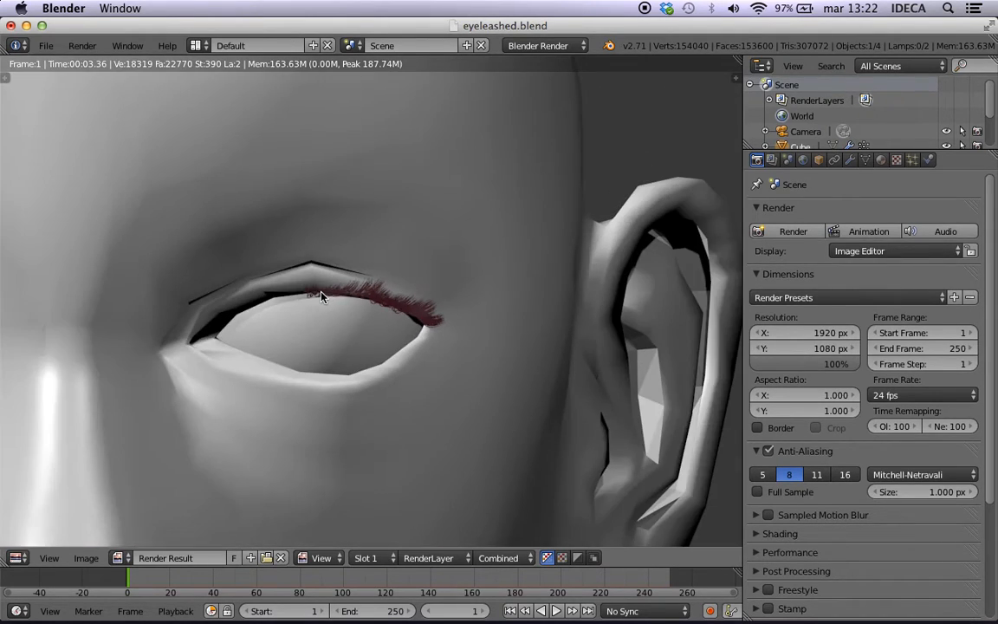
{"action": "scroll", "coordinate": [321, 292], "scroll_direction": "up", "scroll_amount": 4}
{"action": "mouse_move", "coordinate": [392, 292]}
{"action": "middle_mouse_down"}
{"action": "mouse_move", "coordinate": [356, 298]}
{"action": "mouse_move", "coordinate": [383, 294]}
{"action": "middle_mouse_up"}
{"action": "key", "text": "Escape"}
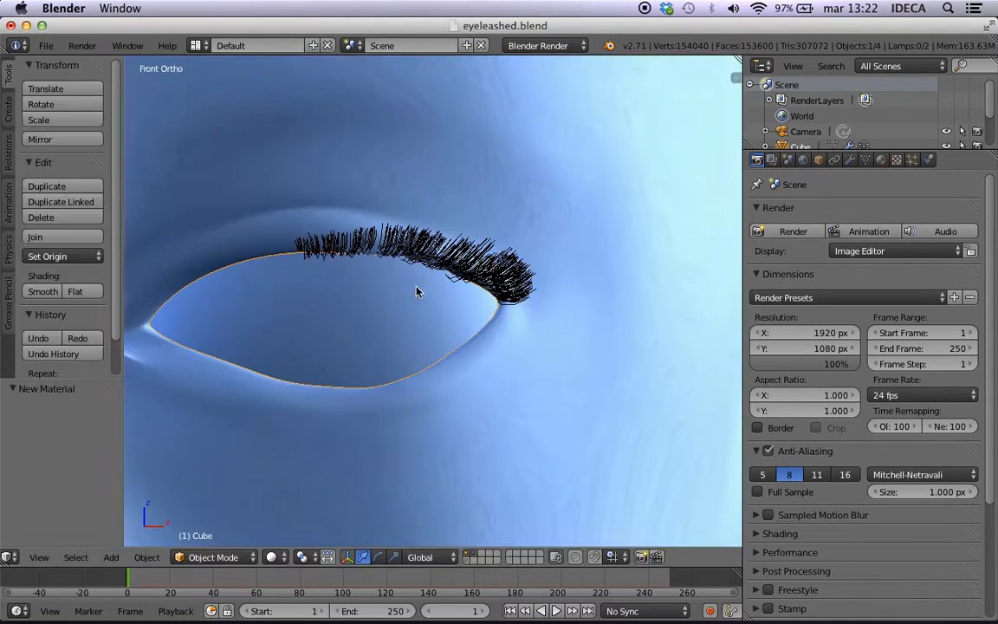
Check the eyelash material in the hair strand preview and return to the sphere preview
{"action": "left_click", "coordinate": [880, 159]}
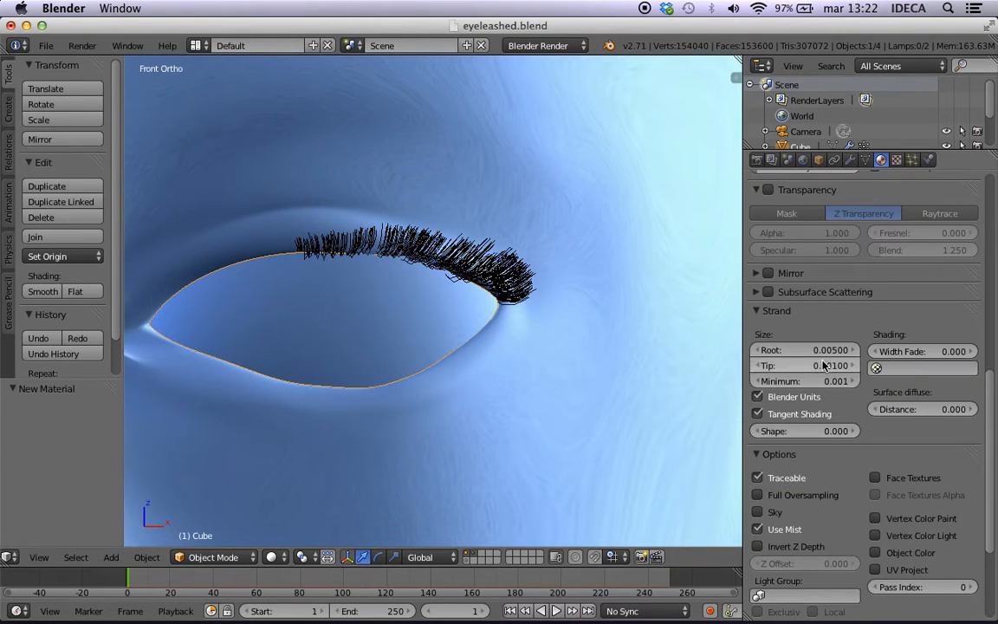
{"action": "scroll", "coordinate": [824, 416], "scroll_direction": "down", "scroll_amount": 4}
{"action": "scroll", "coordinate": [784, 381], "scroll_direction": "up", "scroll_amount": 20}
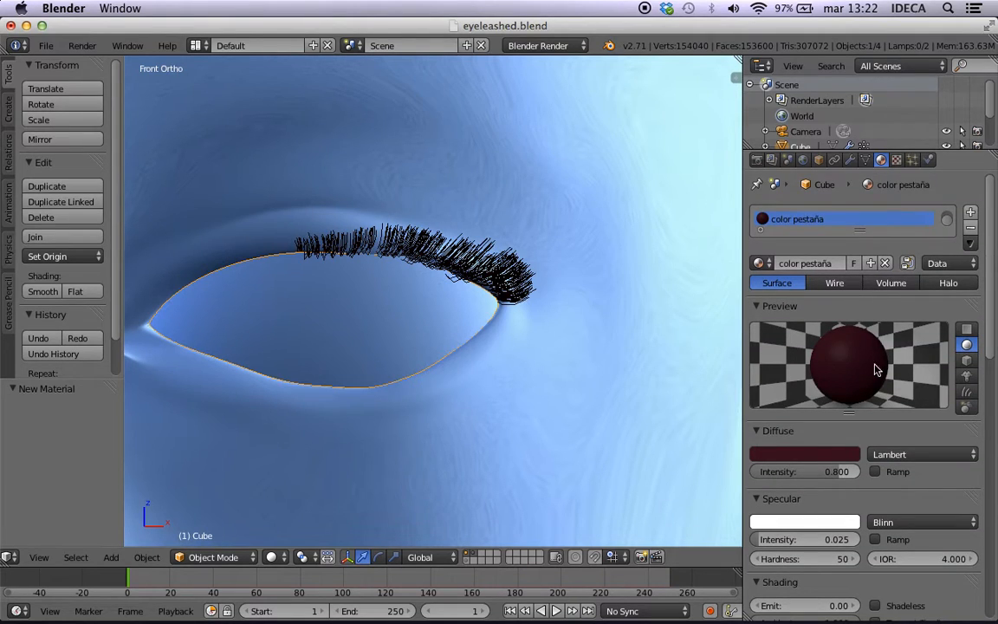
{"action": "left_click", "coordinate": [967, 391]}
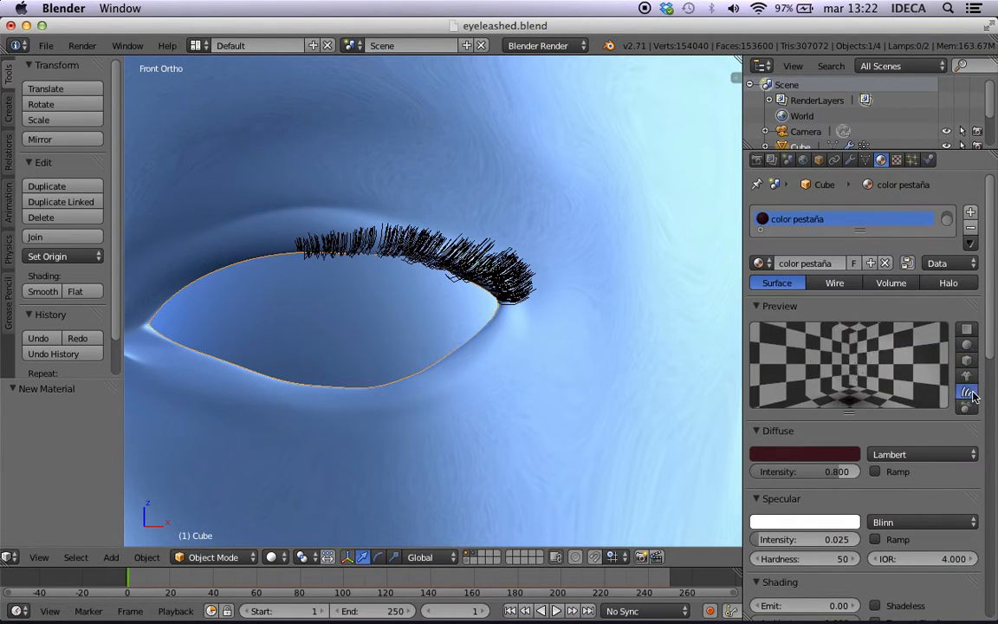
{"action": "left_click", "coordinate": [966, 343]}
{"action": "scroll", "coordinate": [832, 355], "scroll_direction": "down", "scroll_amount": 1}
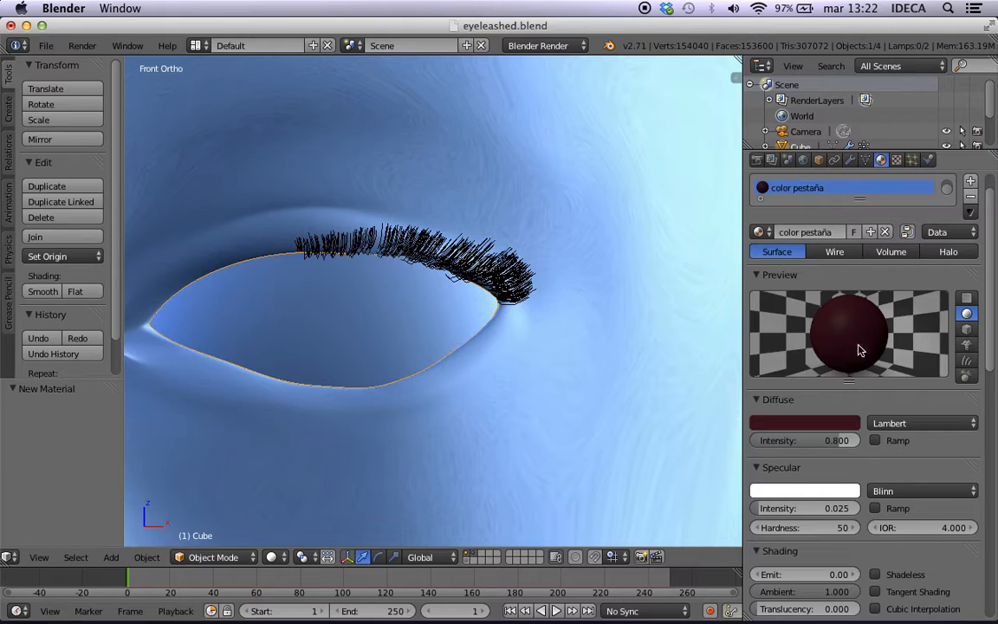
Render the image once more and examine the eyelash strands at the outer corner of the eye
{"action": "scroll", "coordinate": [845, 350], "scroll_direction": "down", "scroll_amount": 6}
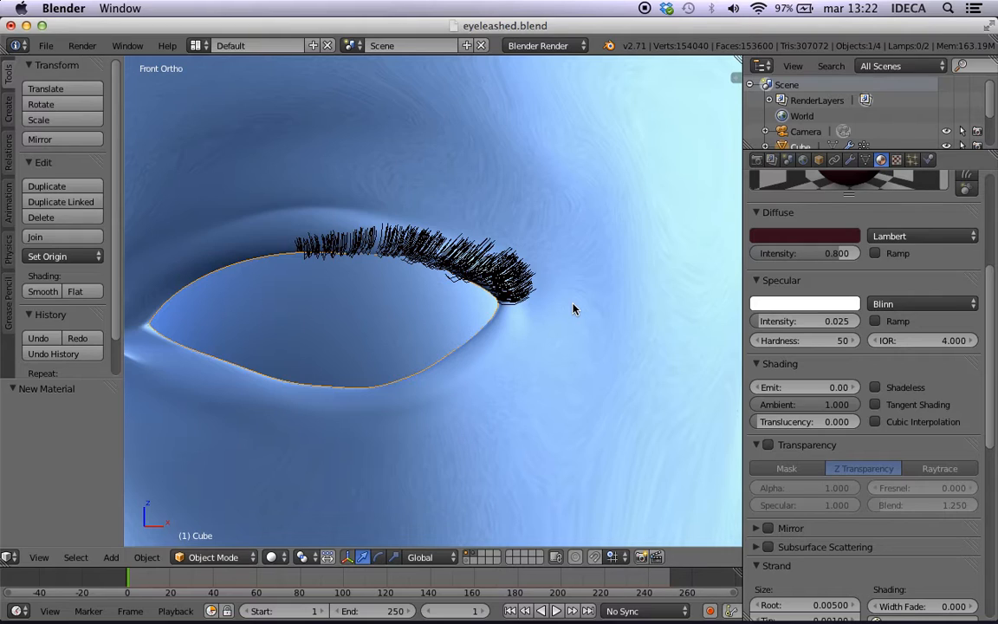
{"action": "key", "text": "F12"}
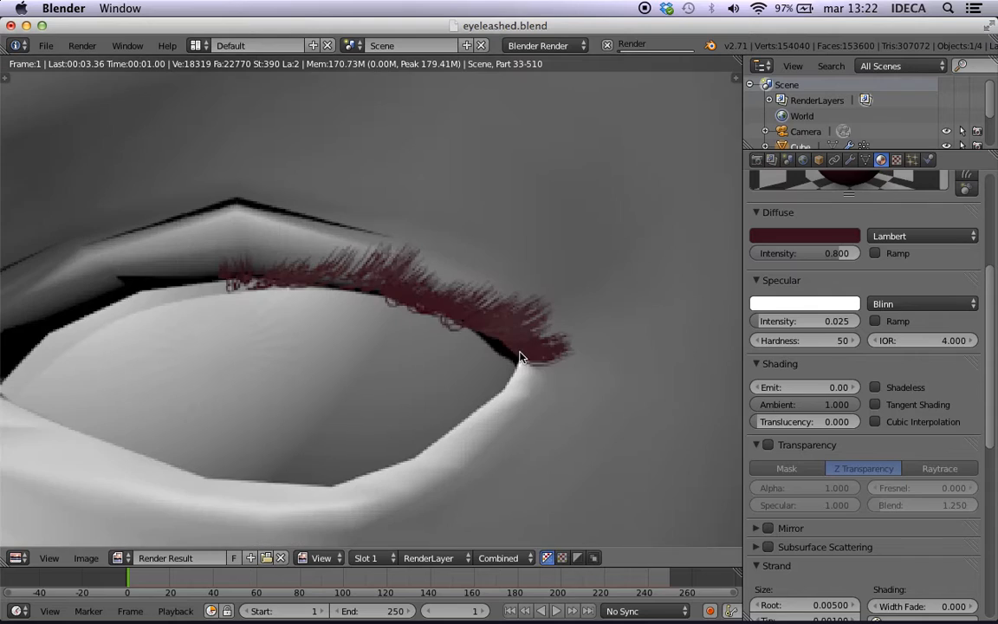
{"action": "scroll", "coordinate": [609, 323], "scroll_direction": "up", "scroll_amount": 2}
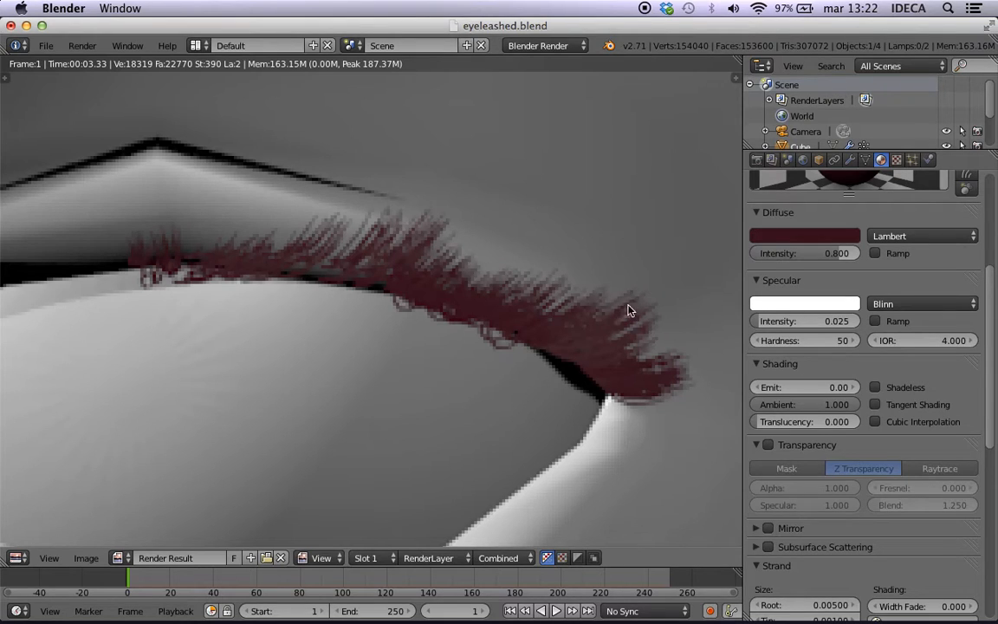
{"action": "key", "text": "Escape"}
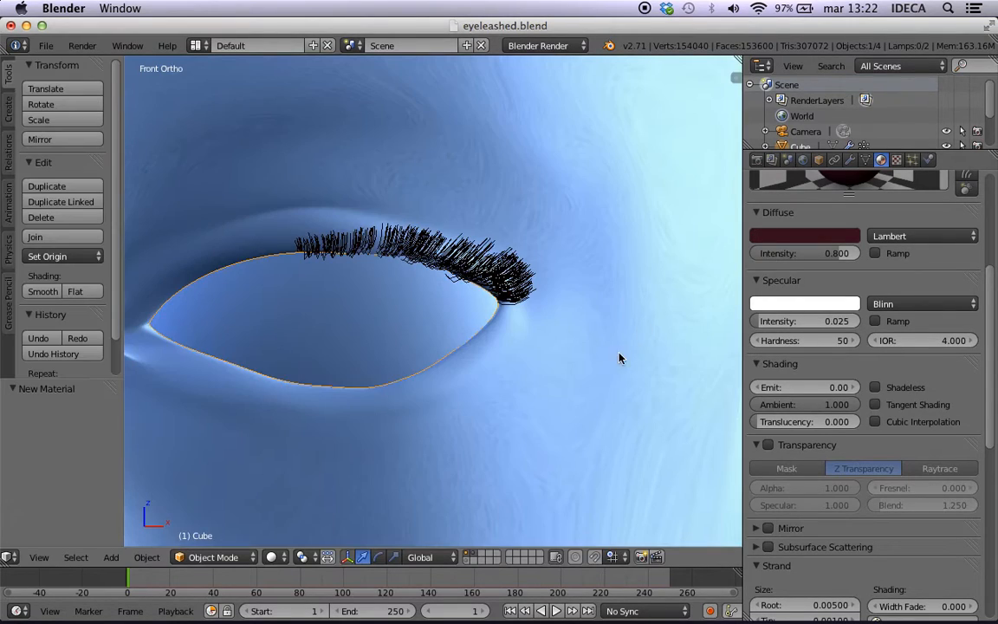
Enable Z Transparency on the eyelash material and set its Alpha to 0
{"action": "scroll", "coordinate": [445, 292], "scroll_direction": "down", "scroll_amount": 3}
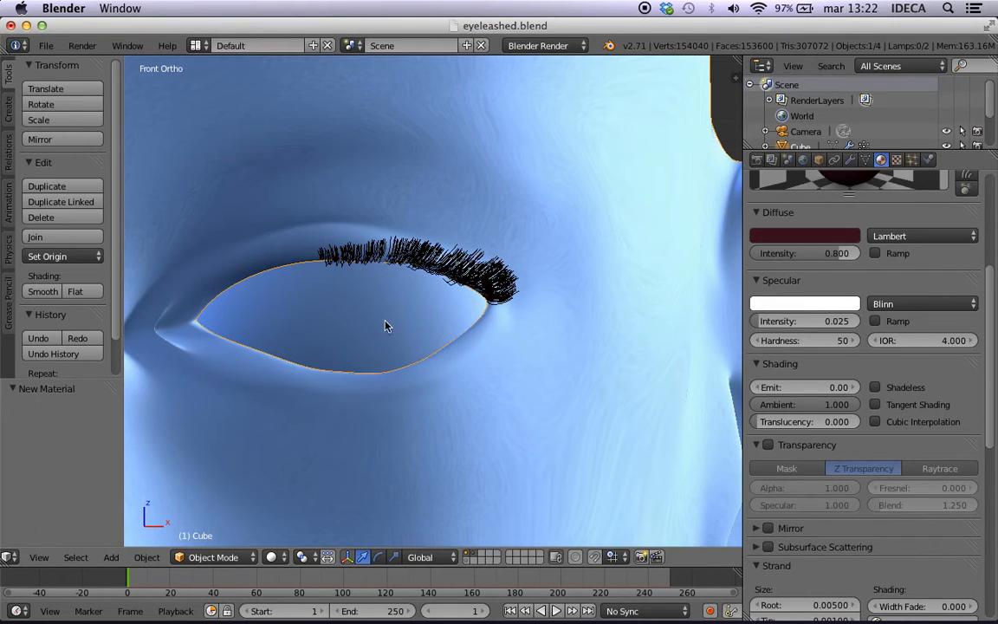
{"action": "scroll", "coordinate": [822, 415], "scroll_direction": "down", "scroll_amount": 4}
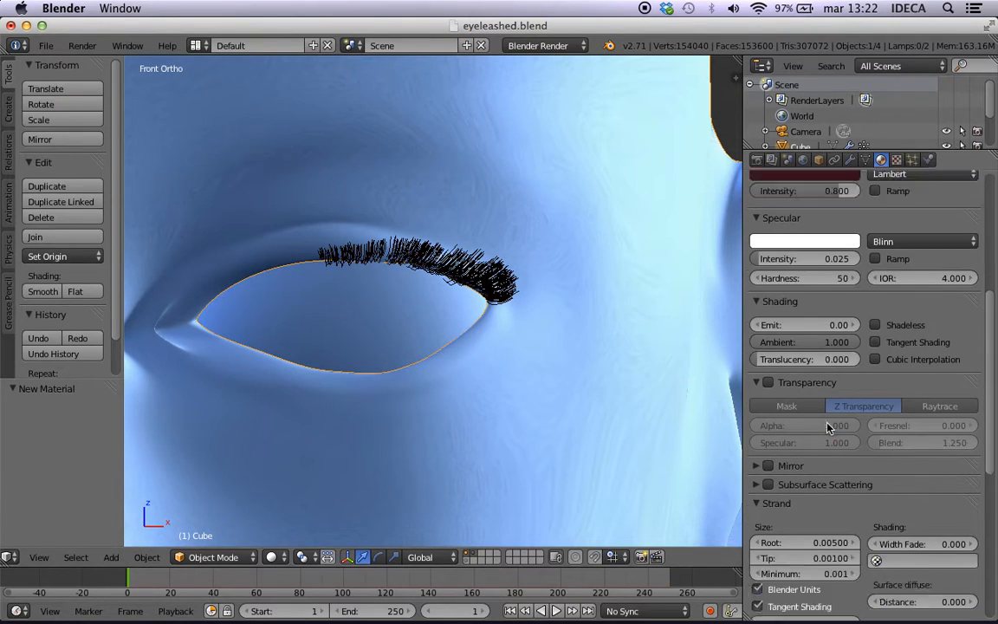
{"action": "scroll", "coordinate": [827, 427], "scroll_direction": "down", "scroll_amount": 6}
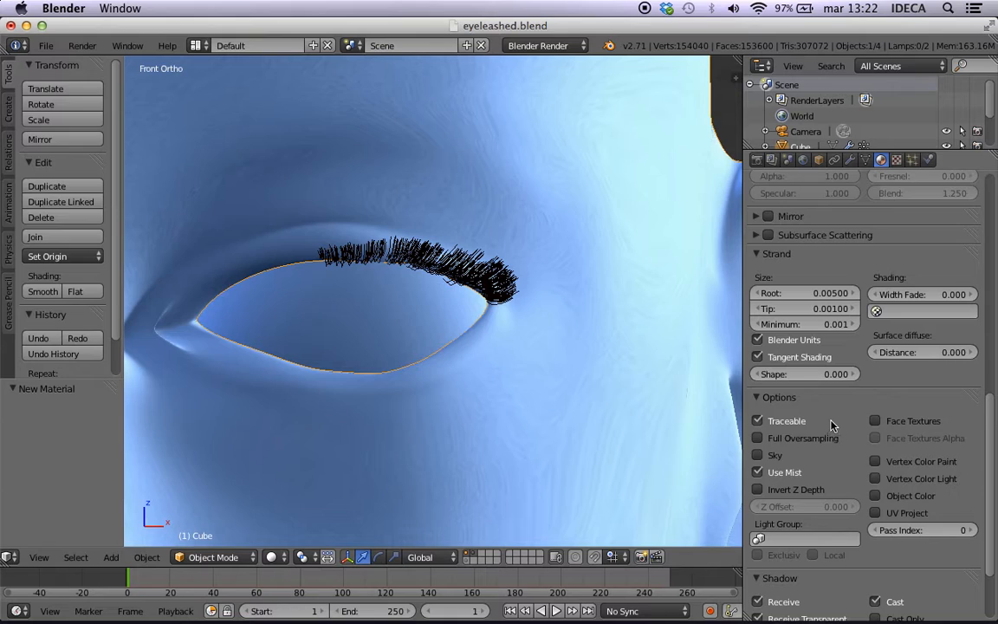
{"action": "scroll", "coordinate": [833, 429], "scroll_direction": "up", "scroll_amount": 10}
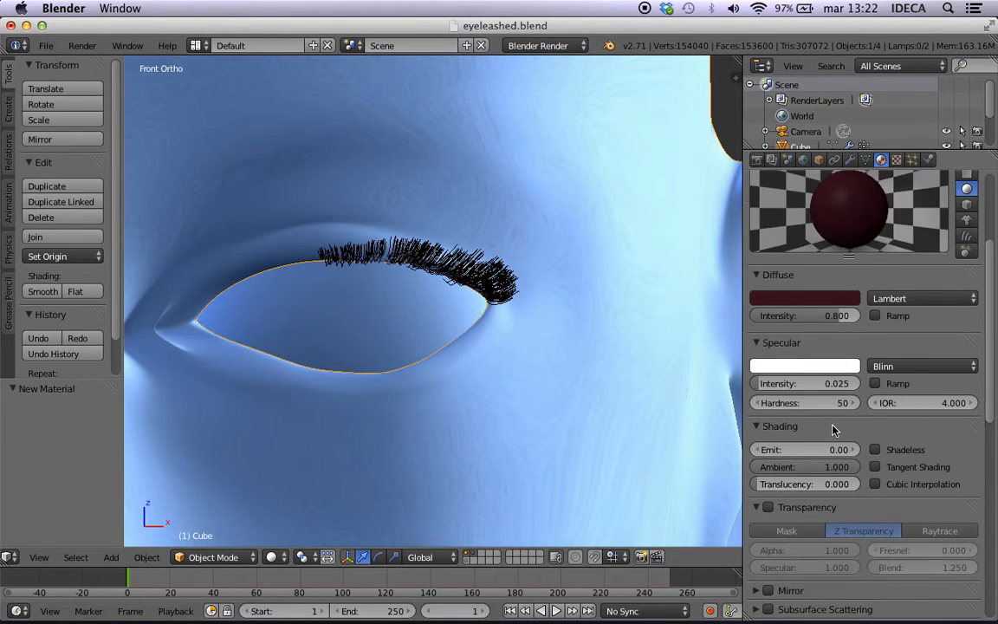
{"action": "scroll", "coordinate": [833, 431], "scroll_direction": "down", "scroll_amount": 4}
{"action": "left_click", "coordinate": [768, 351]}
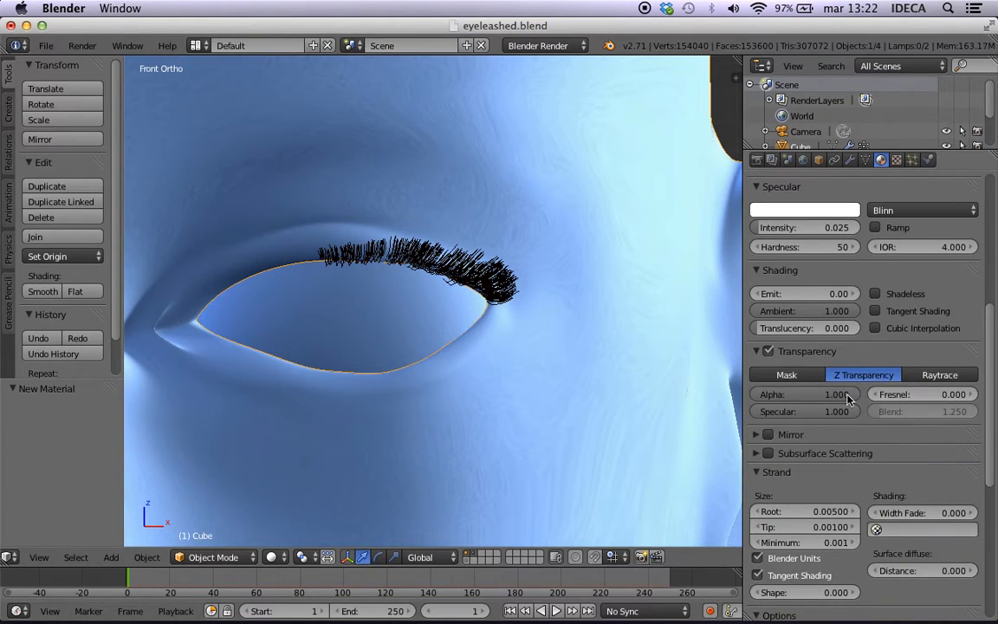
{"action": "left_click_drag", "start_coordinate": [849, 396], "coordinate": [794, 394]}
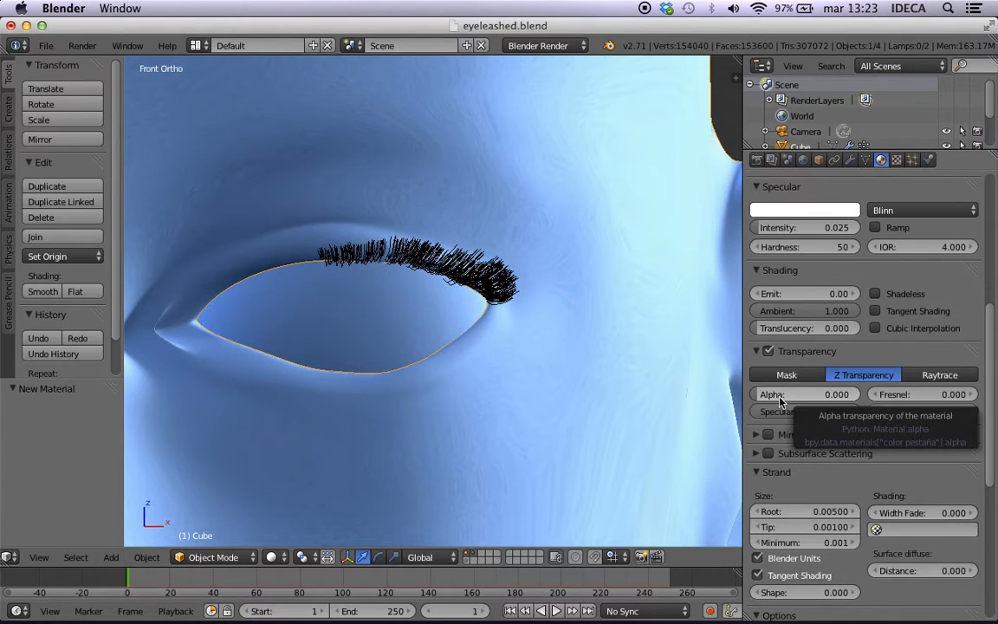
{"action": "scroll", "coordinate": [779, 400], "scroll_direction": "up", "scroll_amount": 8}
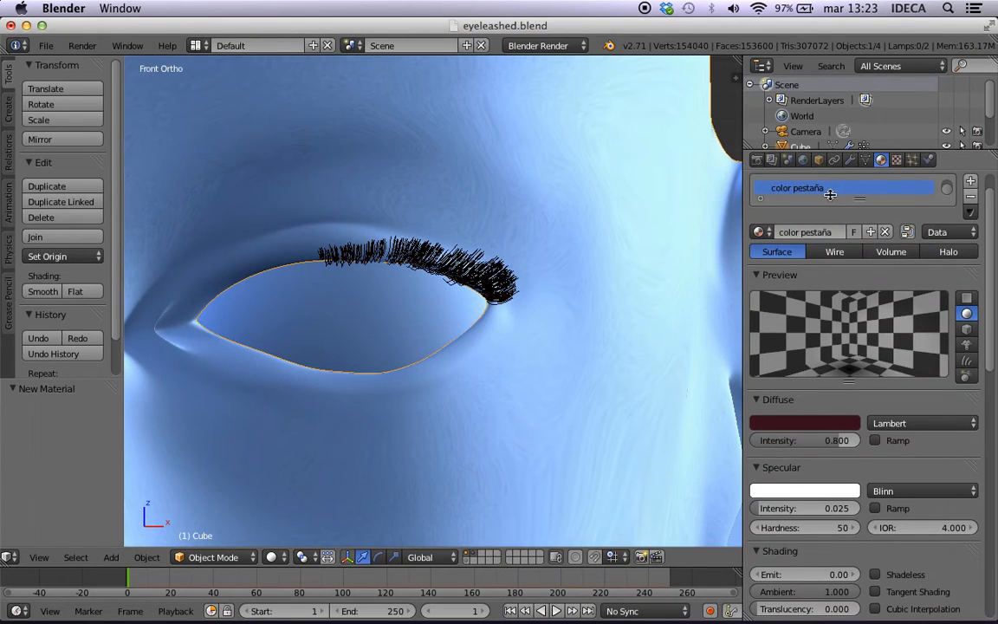
Add a new texture to the eyelash material and set its type to Blend
{"action": "left_click", "coordinate": [897, 161]}
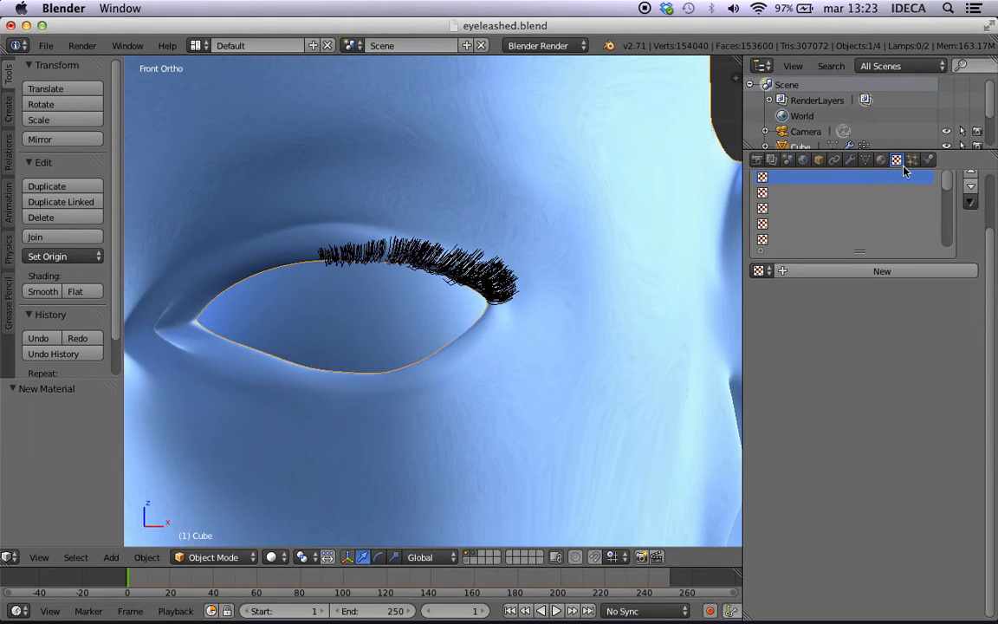
{"action": "scroll", "coordinate": [976, 203], "scroll_direction": "up", "scroll_amount": 3}
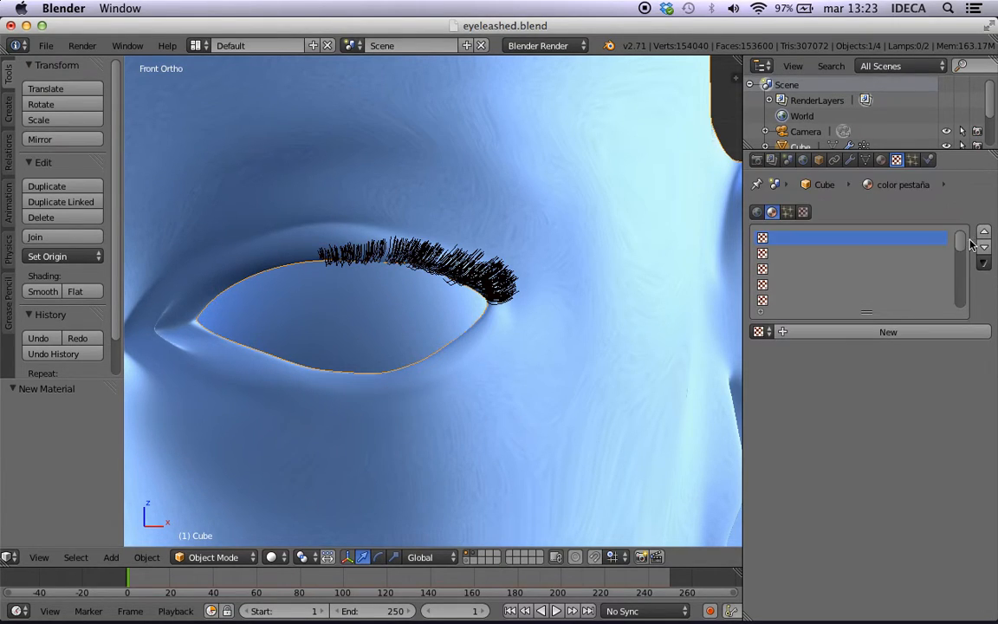
{"action": "left_click", "coordinate": [890, 333]}
{"action": "left_click", "coordinate": [882, 351]}
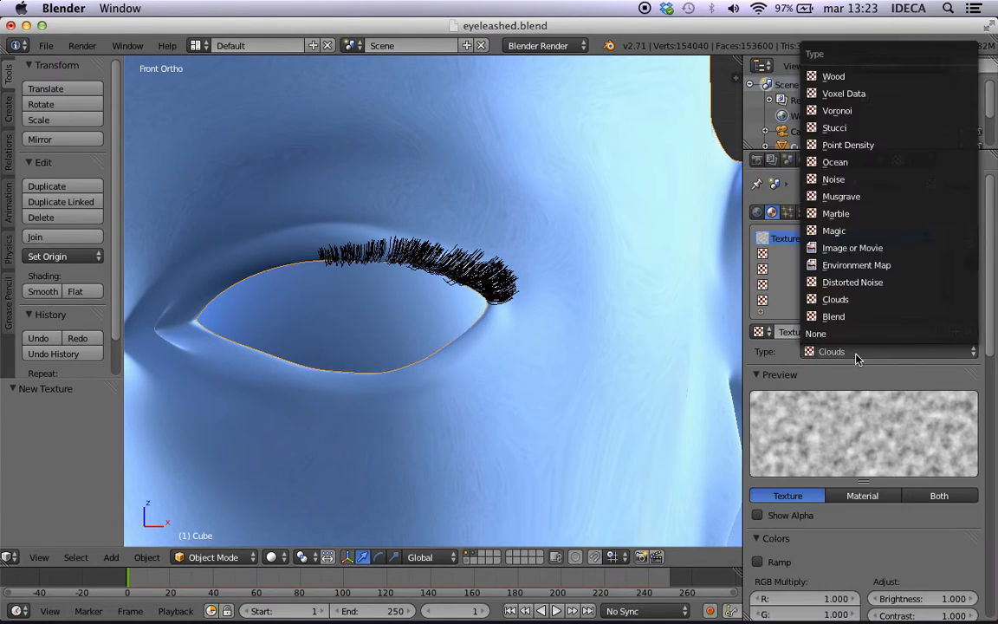
{"action": "left_click", "coordinate": [835, 317]}
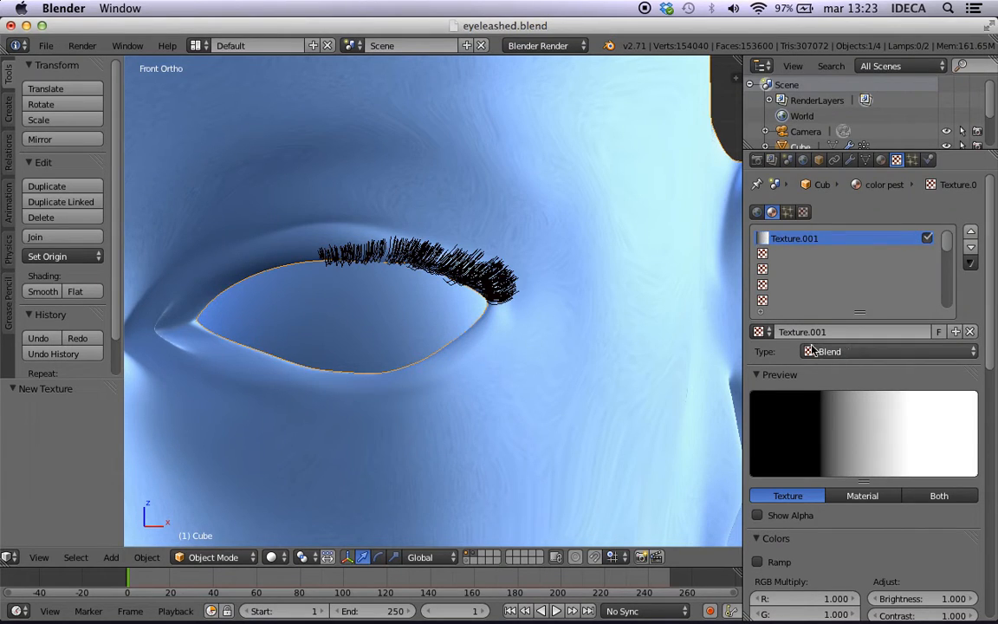
Set the blend texture to influence the material's Alpha instead of its Color
{"action": "scroll", "coordinate": [791, 352], "scroll_direction": "down", "scroll_amount": 4}
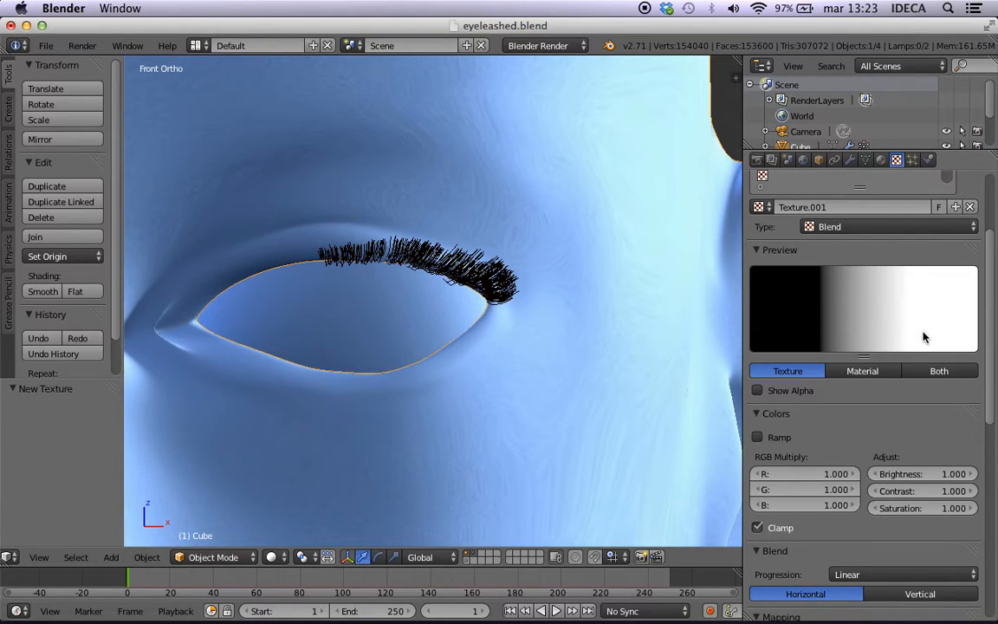
{"action": "scroll", "coordinate": [923, 336], "scroll_direction": "down", "scroll_amount": 5}
{"action": "scroll", "coordinate": [923, 336], "scroll_direction": "down", "scroll_amount": 6}
{"action": "left_click", "coordinate": [757, 484]}
{"action": "left_click", "coordinate": [757, 501]}
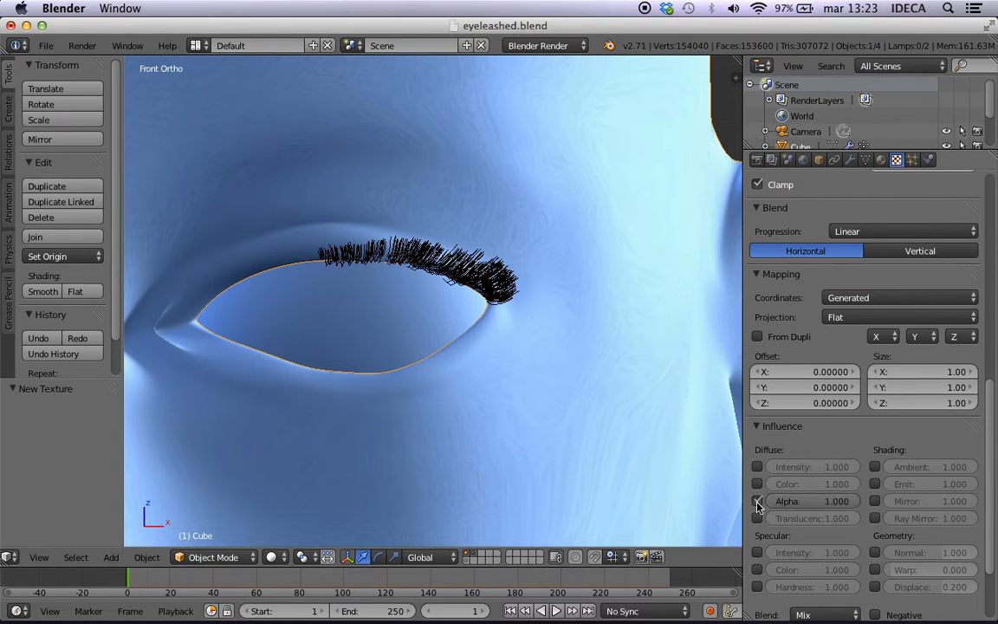
Review the eyelash material's transparency settings against the texture's Alpha influence and its sphere preview
{"action": "left_click", "coordinate": [880, 160]}
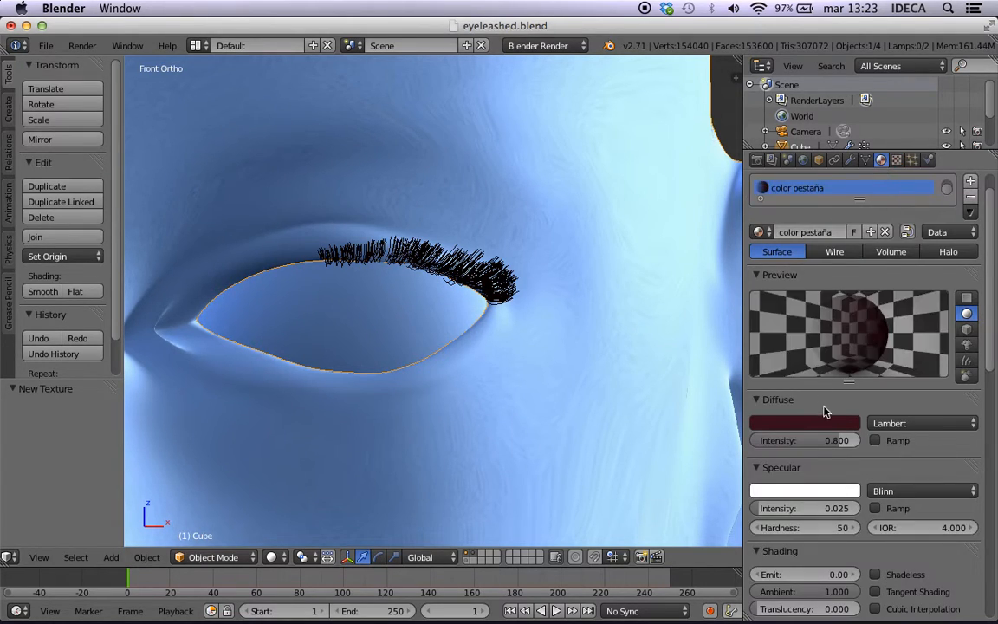
{"action": "scroll", "coordinate": [830, 414], "scroll_direction": "down", "scroll_amount": 5}
{"action": "scroll", "coordinate": [829, 414], "scroll_direction": "down", "scroll_amount": 3}
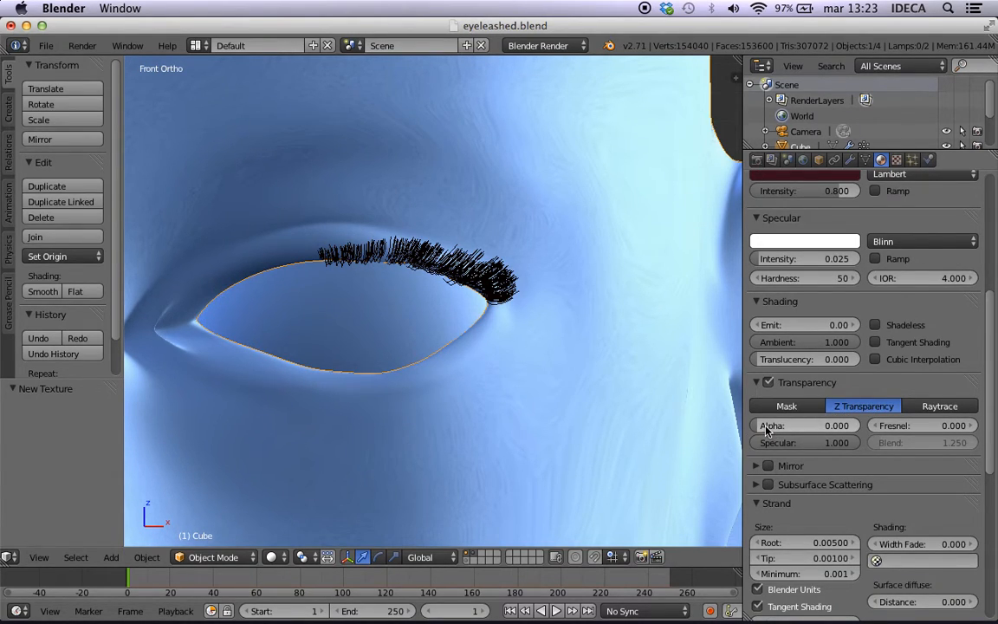
{"action": "left_click", "coordinate": [896, 159]}
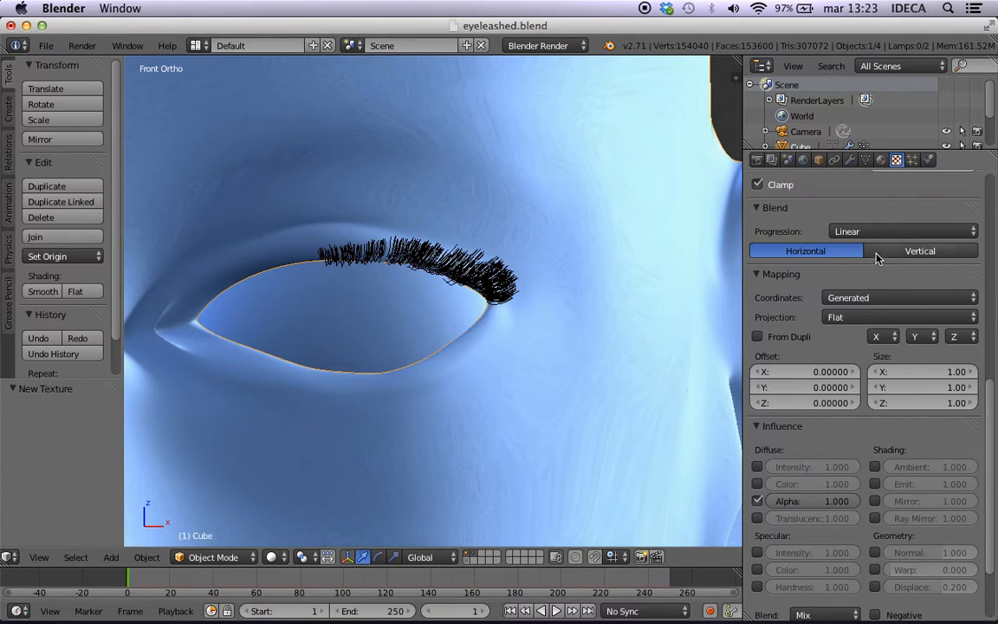
{"action": "left_click", "coordinate": [880, 160]}
{"action": "scroll", "coordinate": [790, 227], "scroll_direction": "up", "scroll_amount": 6}
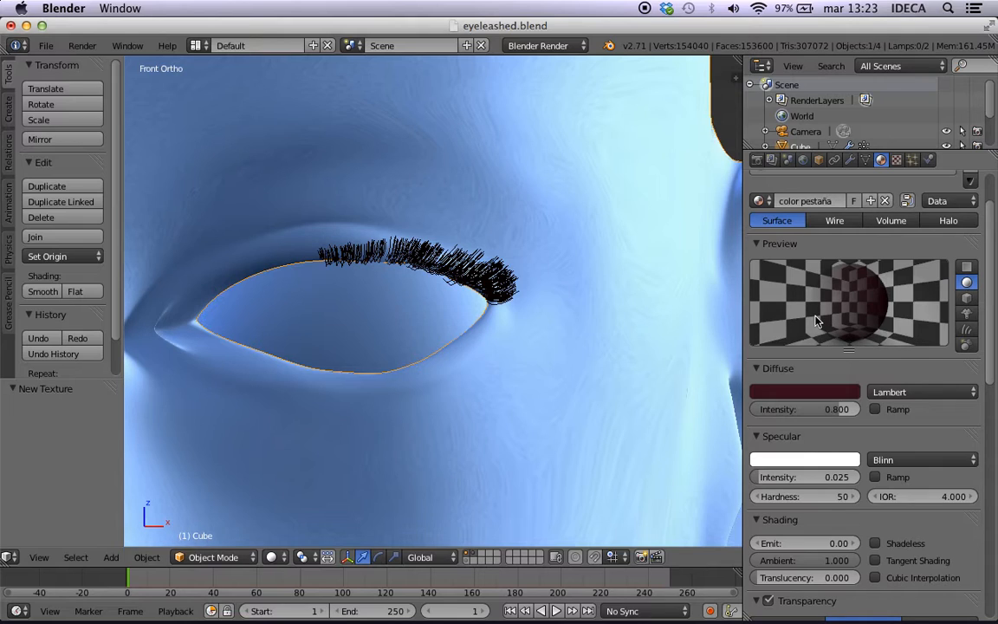
Compare the eyelash material in the hair strand, sphere with sky and cube previews, ending on the sphere preview
{"action": "left_click", "coordinate": [967, 331]}
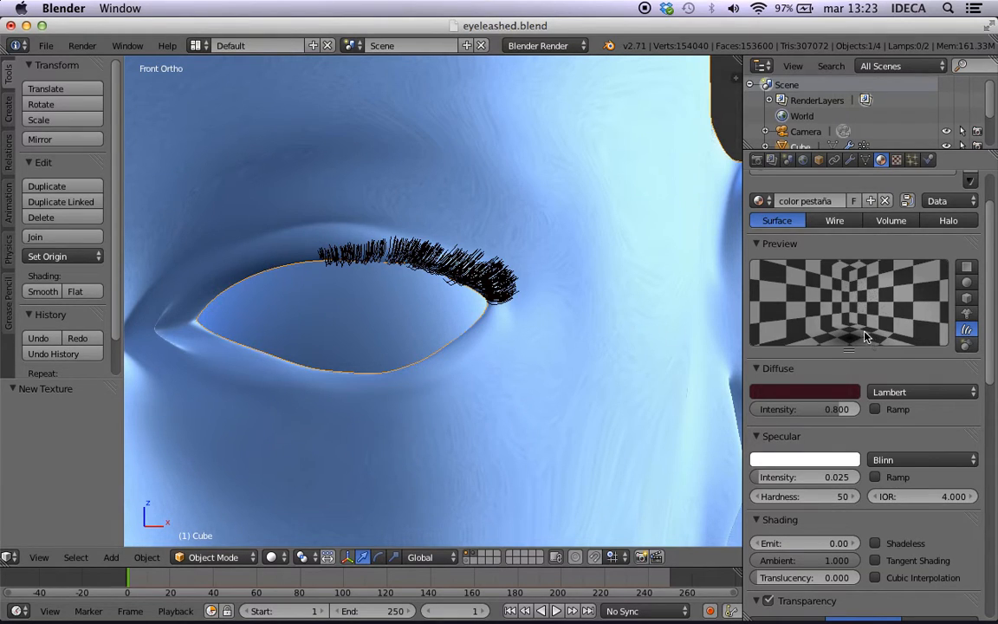
{"action": "left_click", "coordinate": [967, 343]}
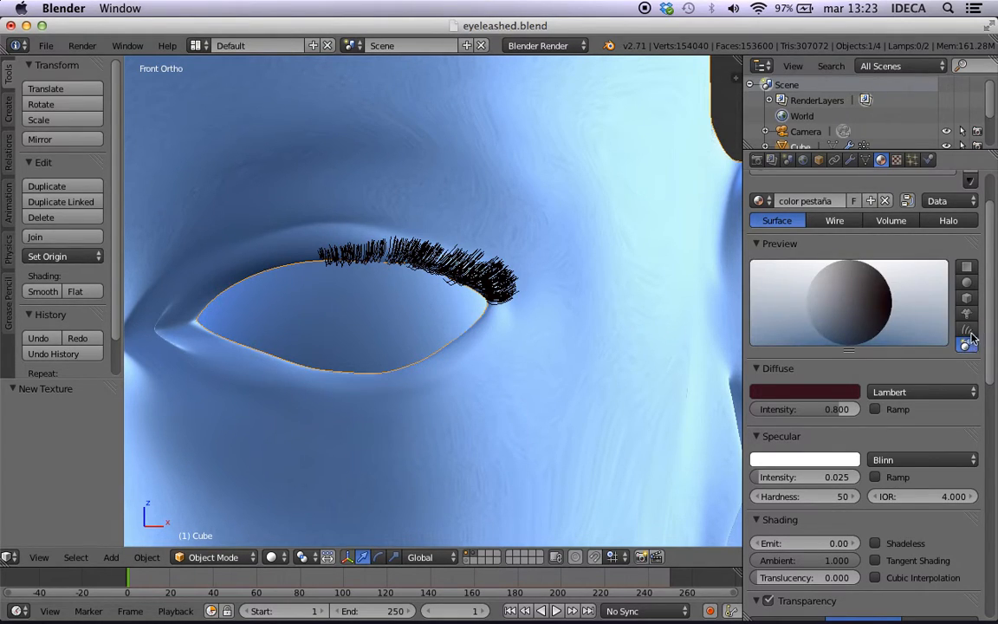
{"action": "left_click", "coordinate": [966, 297]}
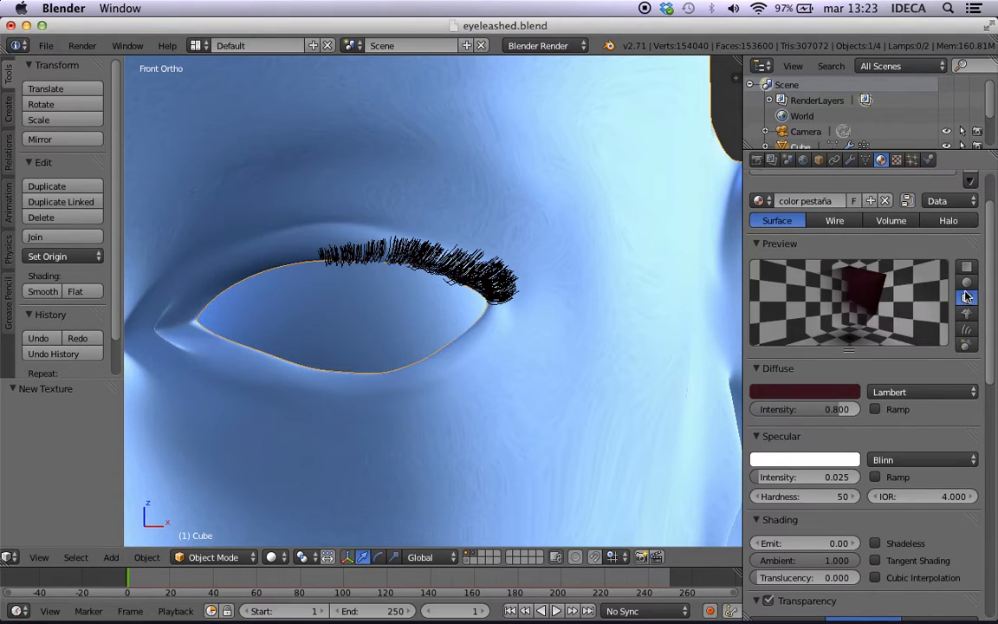
{"action": "left_click", "coordinate": [967, 282]}
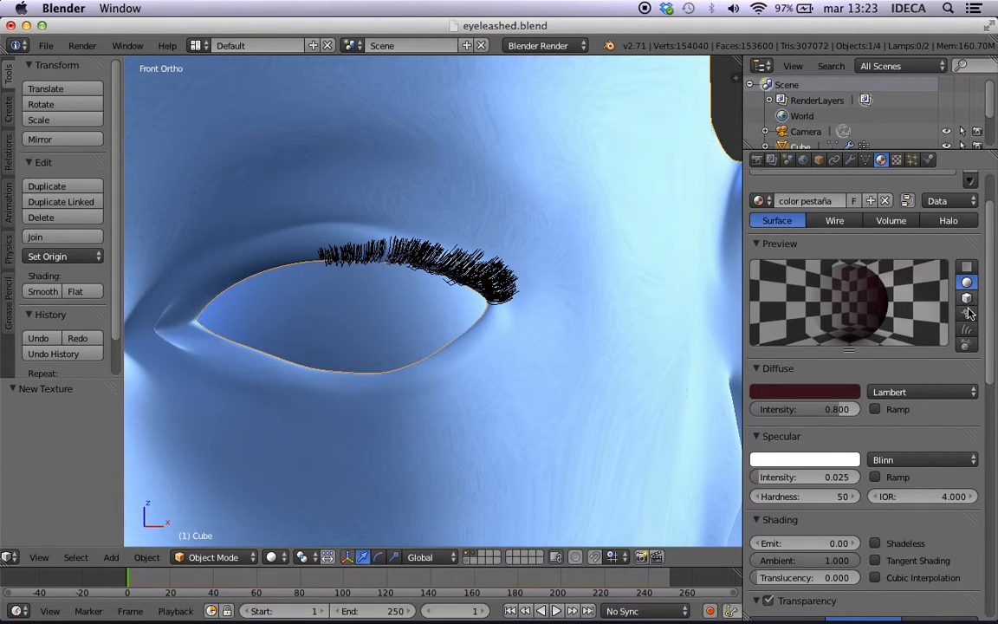
Compare the blend texture's black-to-white gradient with the transparency in the material's sphere preview
{"action": "left_click", "coordinate": [897, 160]}
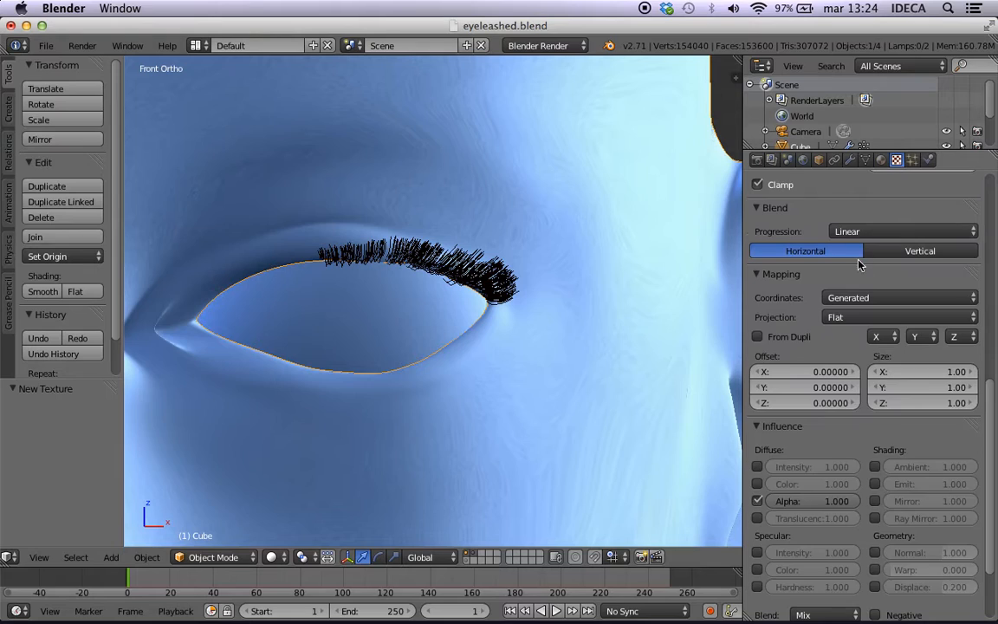
{"action": "scroll", "coordinate": [859, 264], "scroll_direction": "up", "scroll_amount": 10}
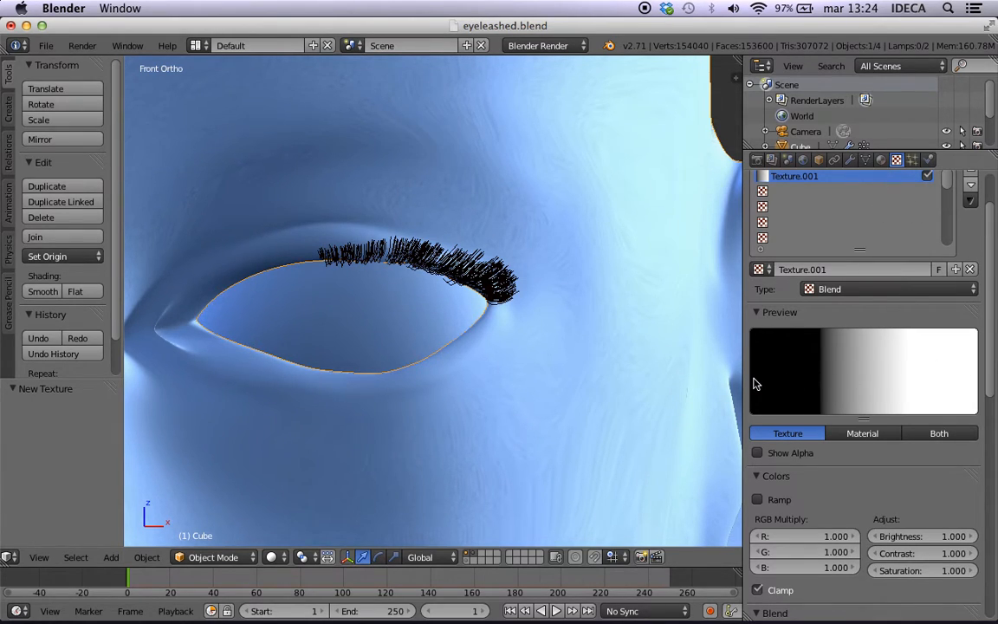
{"action": "left_click", "coordinate": [880, 159]}
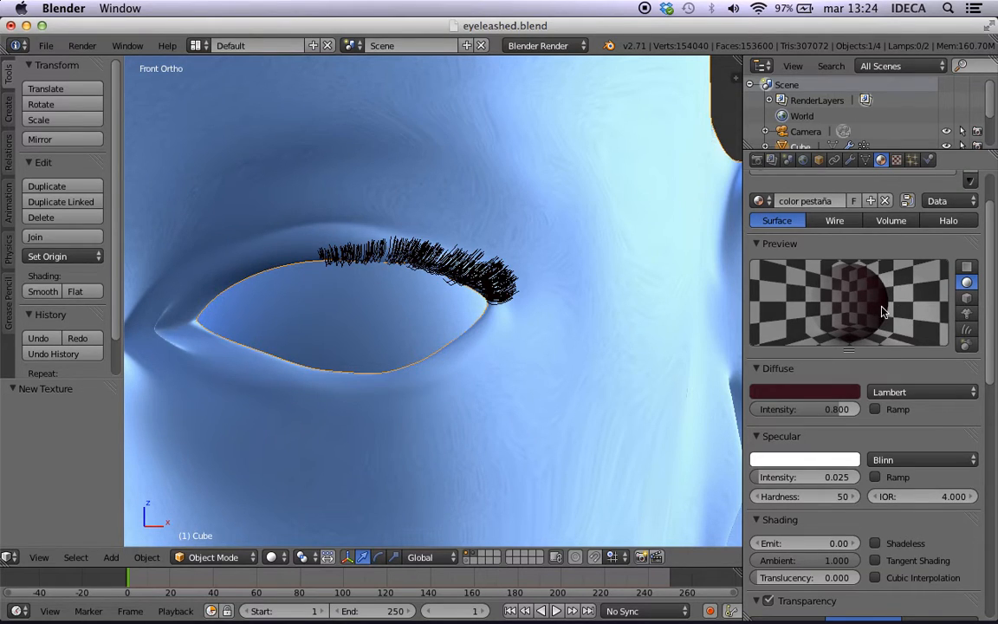
{"action": "left_click", "coordinate": [895, 159]}
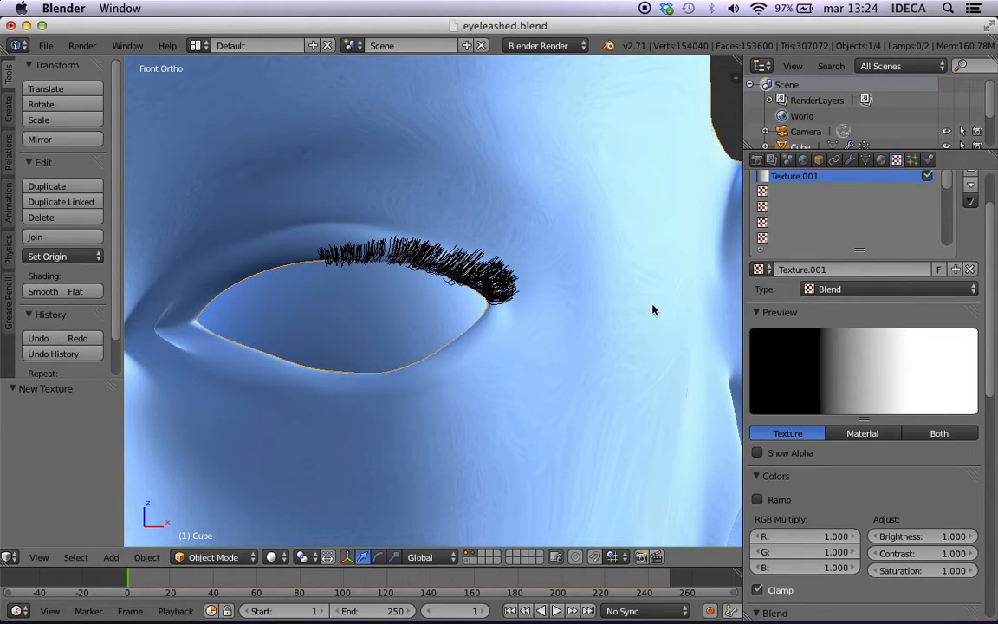
{"action": "scroll", "coordinate": [774, 381], "scroll_direction": "down", "scroll_amount": 3}
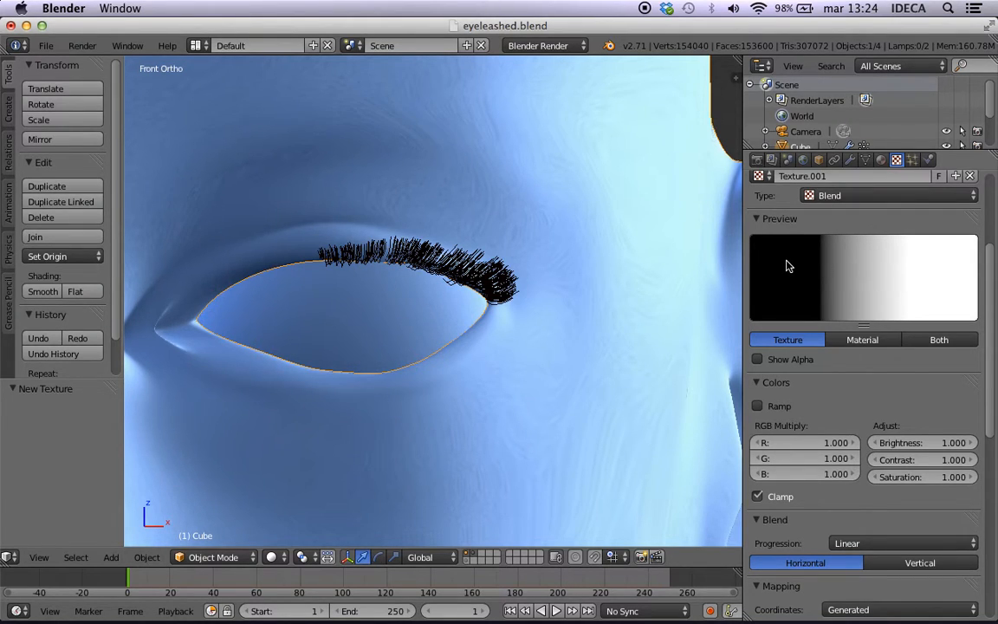
Enable the color ramp on the blend texture and flip it so it runs from white to transparent black
{"action": "middle_click_drag", "start_coordinate": [364, 253], "coordinate": [445, 323]}
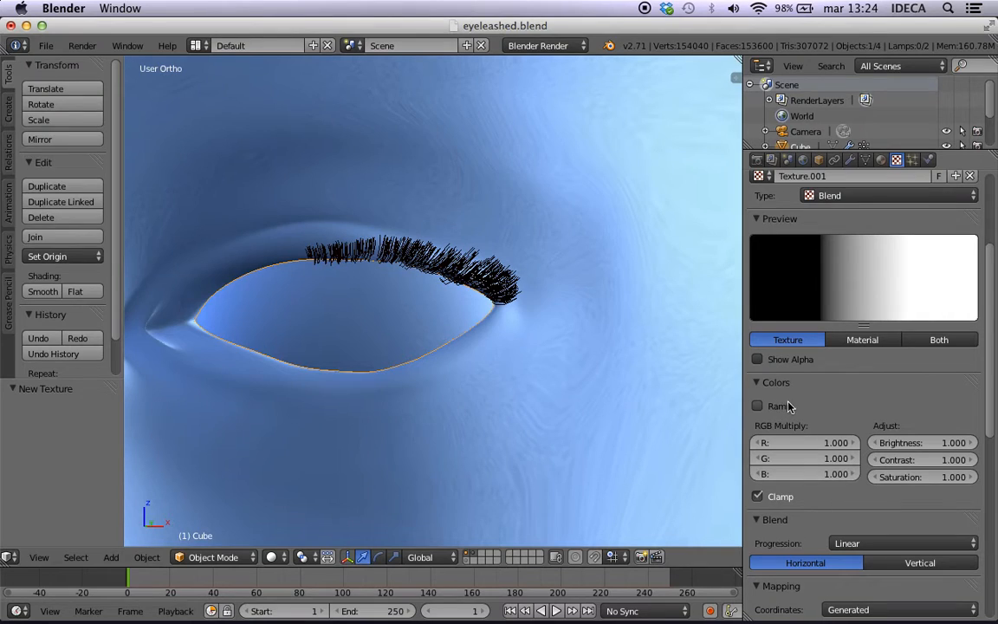
{"action": "scroll", "coordinate": [797, 364], "scroll_direction": "down", "scroll_amount": 4}
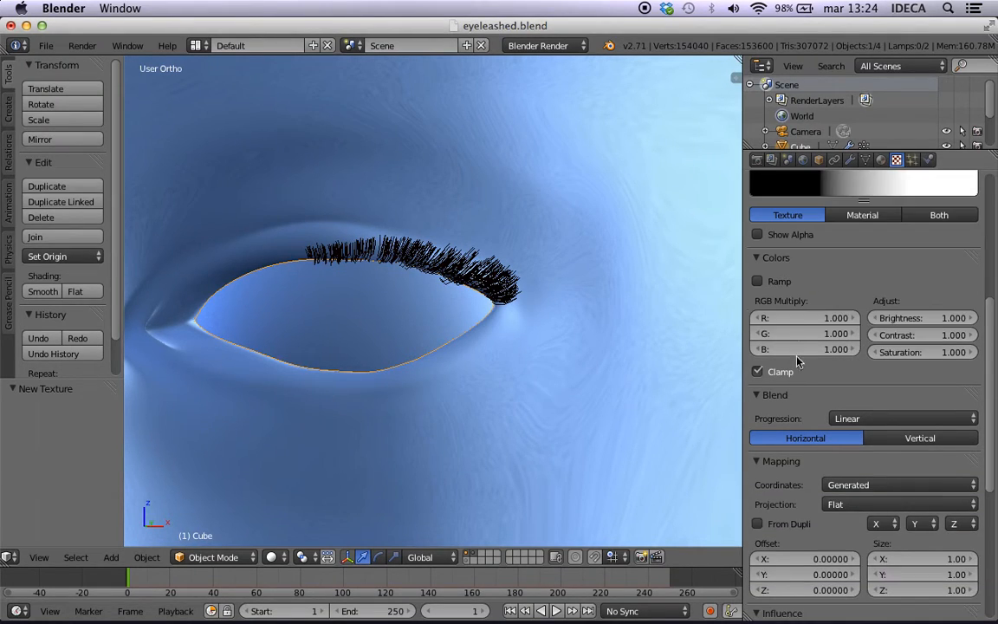
{"action": "left_click", "coordinate": [760, 281]}
{"action": "left_click", "coordinate": [811, 308]}
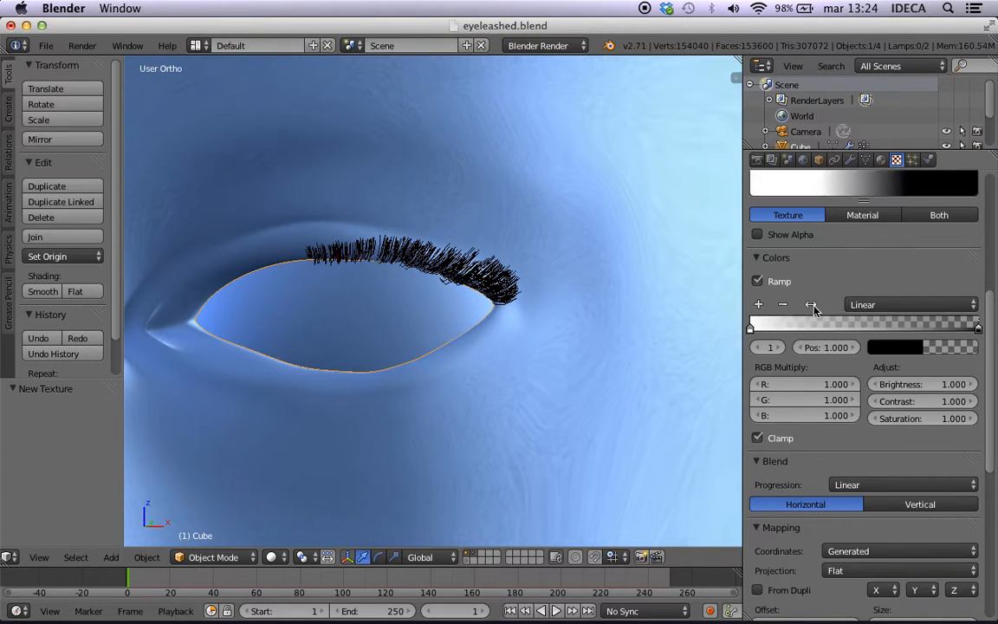
Review the flipped gradient and the texture's mapping settings, and render the image to check the eyelashes
{"action": "scroll", "coordinate": [857, 260], "scroll_direction": "up", "scroll_amount": 5}
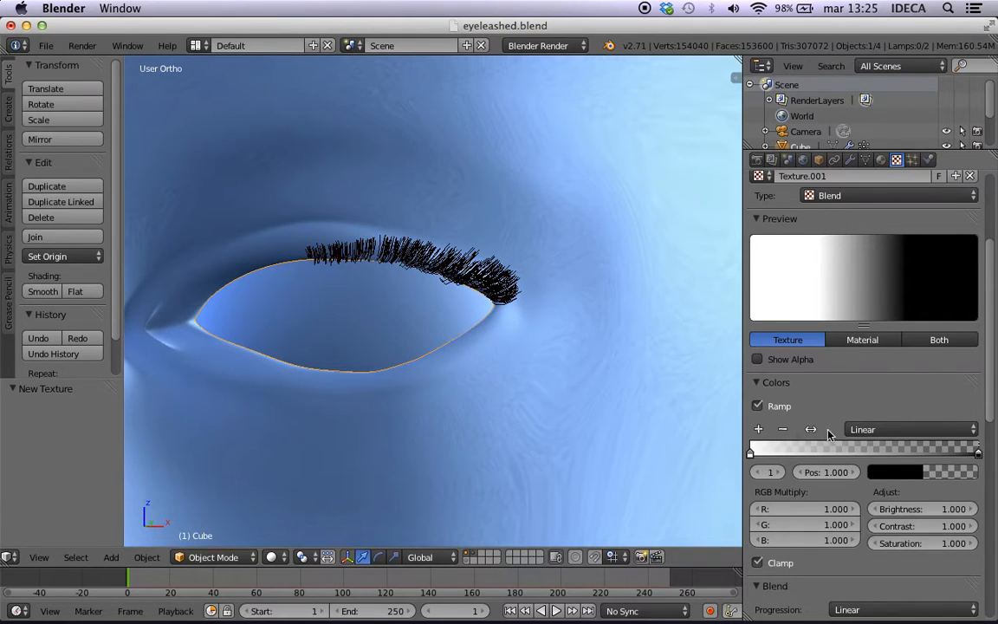
{"action": "scroll", "coordinate": [827, 433], "scroll_direction": "down", "scroll_amount": 8}
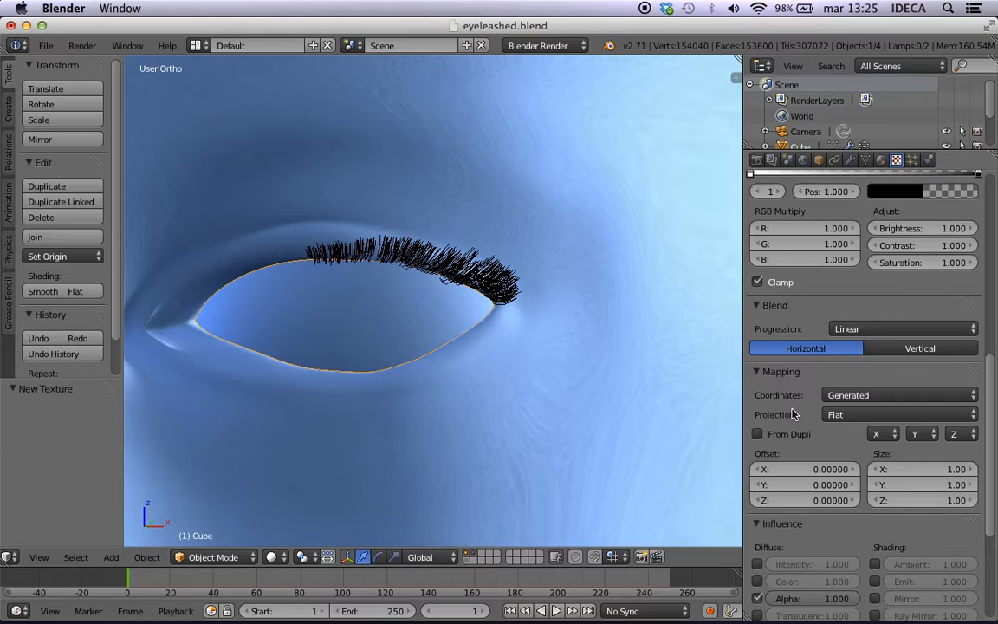
{"action": "scroll", "coordinate": [853, 364], "scroll_direction": "down", "scroll_amount": 3}
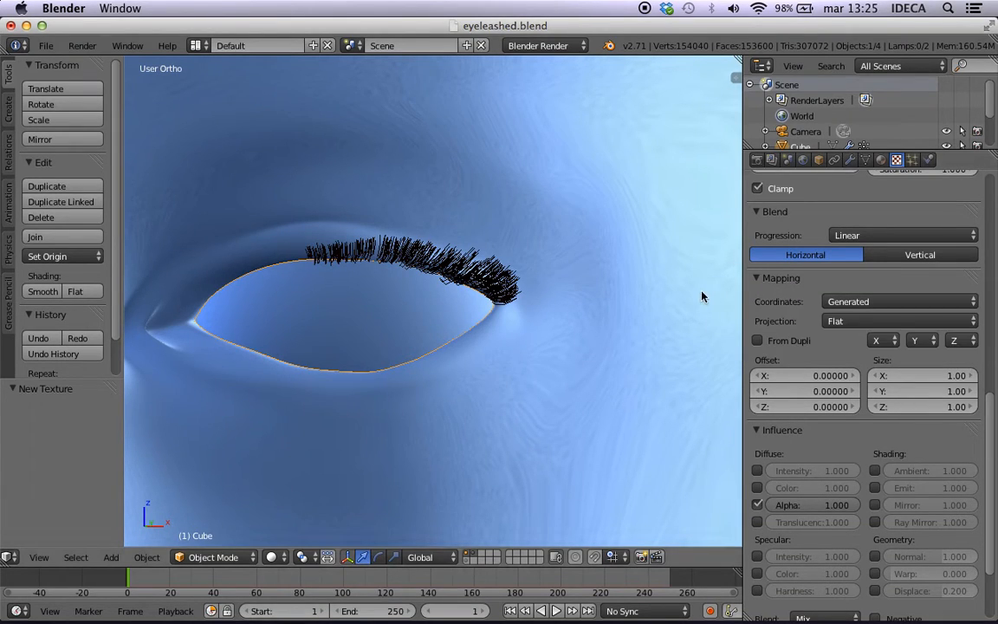
{"action": "key", "text": "F12"}
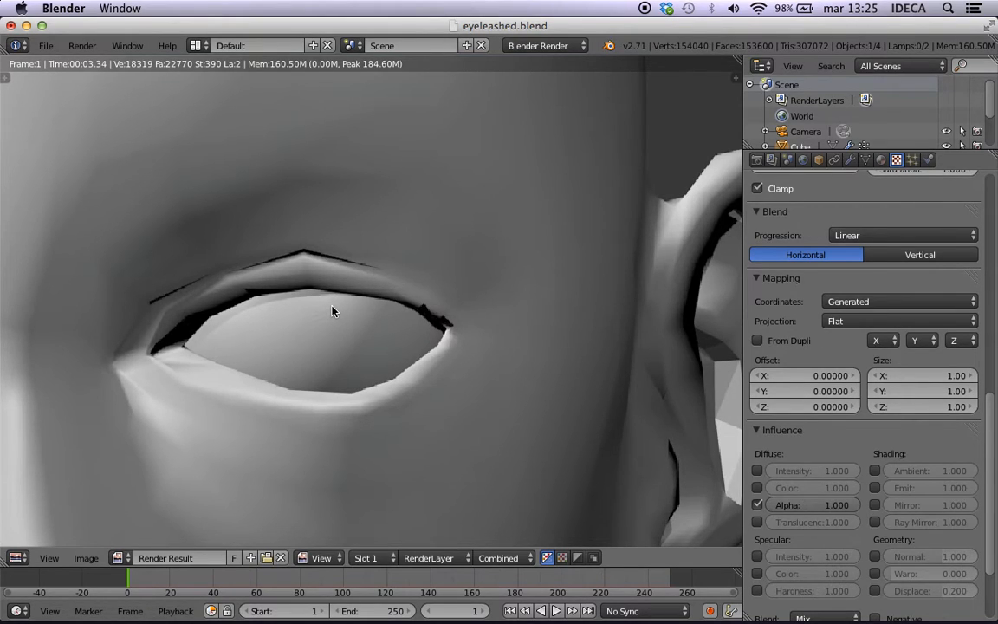
{"action": "key", "text": "Escape"}
Set the texture's mapping coordinates to Strand / Particle and render the image to inspect the eyelashes up close
{"action": "left_click", "coordinate": [875, 301]}
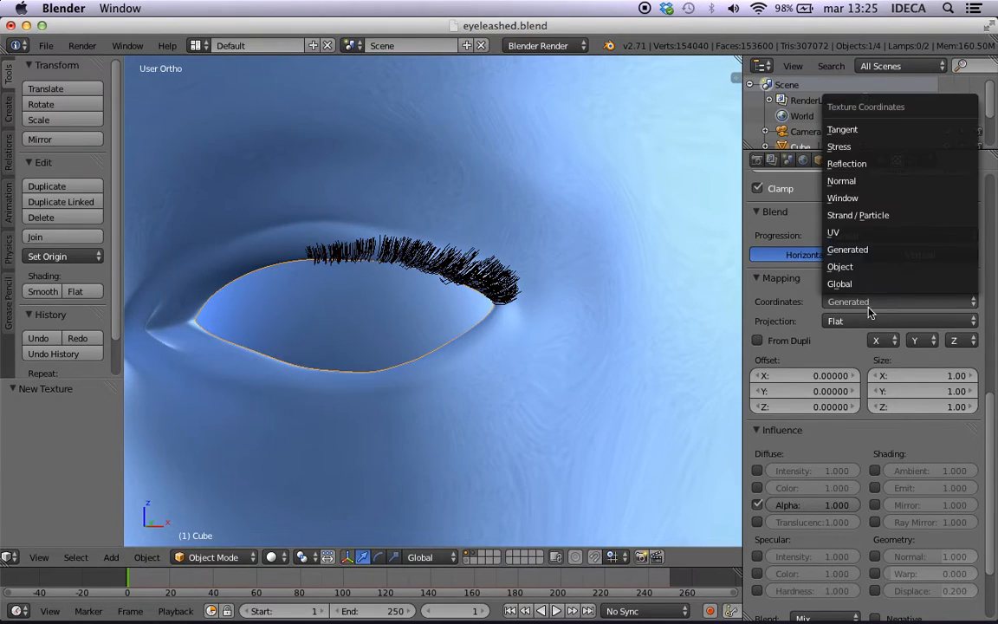
{"action": "left_click", "coordinate": [890, 216]}
{"action": "key", "text": "F12"}
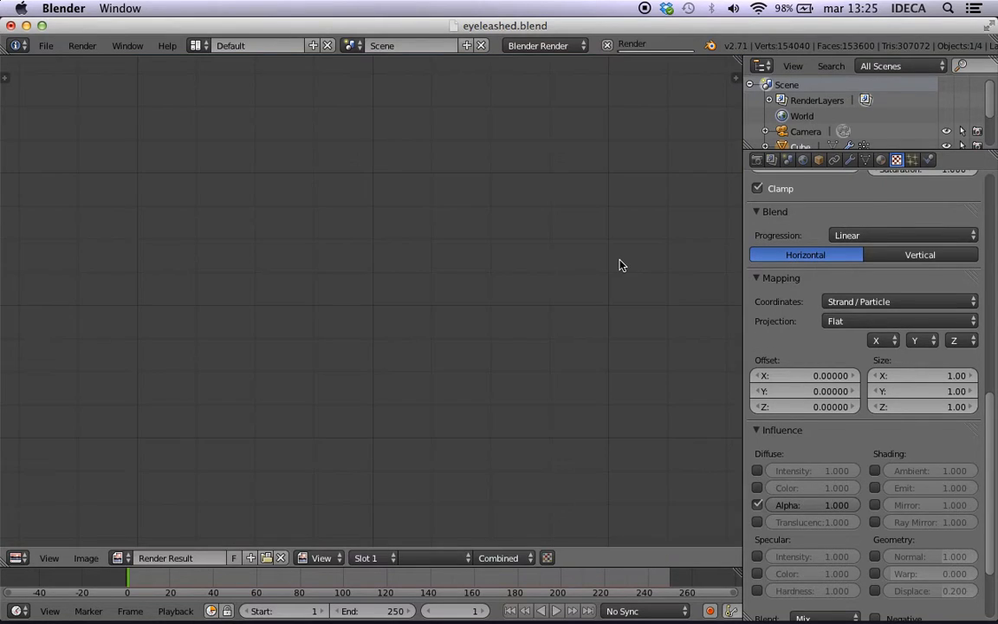
{"action": "scroll", "coordinate": [459, 327], "scroll_direction": "up", "scroll_amount": 6}
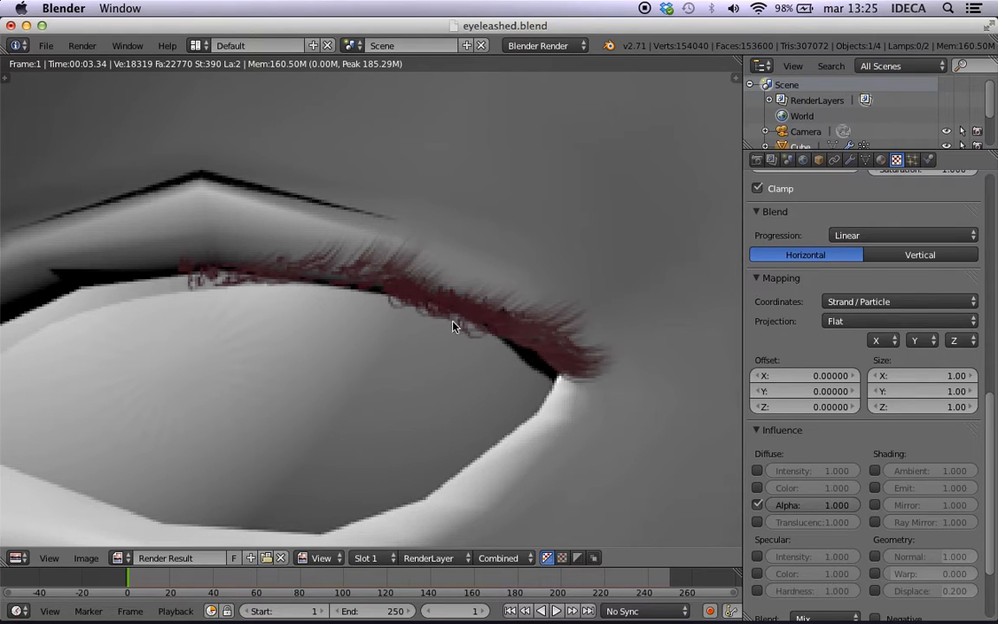
{"action": "key", "text": "Escape"}
Preview the eyelashes with Rendered viewport shading, examine them up close, and return to the solid view of the eye
{"action": "scroll", "coordinate": [840, 346], "scroll_direction": "up", "scroll_amount": 8}
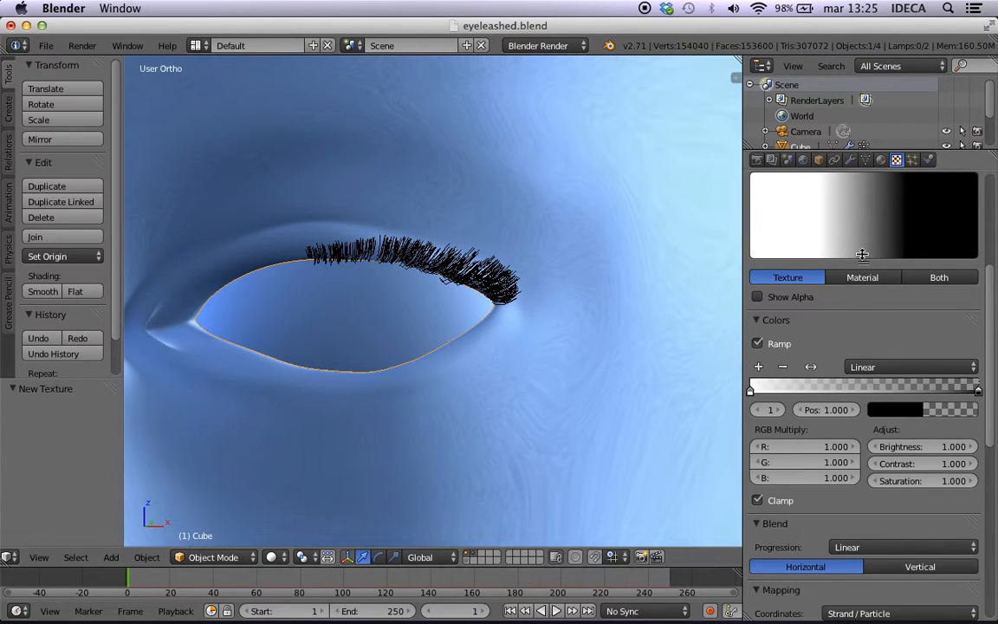
{"action": "scroll", "coordinate": [866, 242], "scroll_direction": "down", "scroll_amount": 2}
{"action": "scroll", "coordinate": [879, 273], "scroll_direction": "up", "scroll_amount": 5}
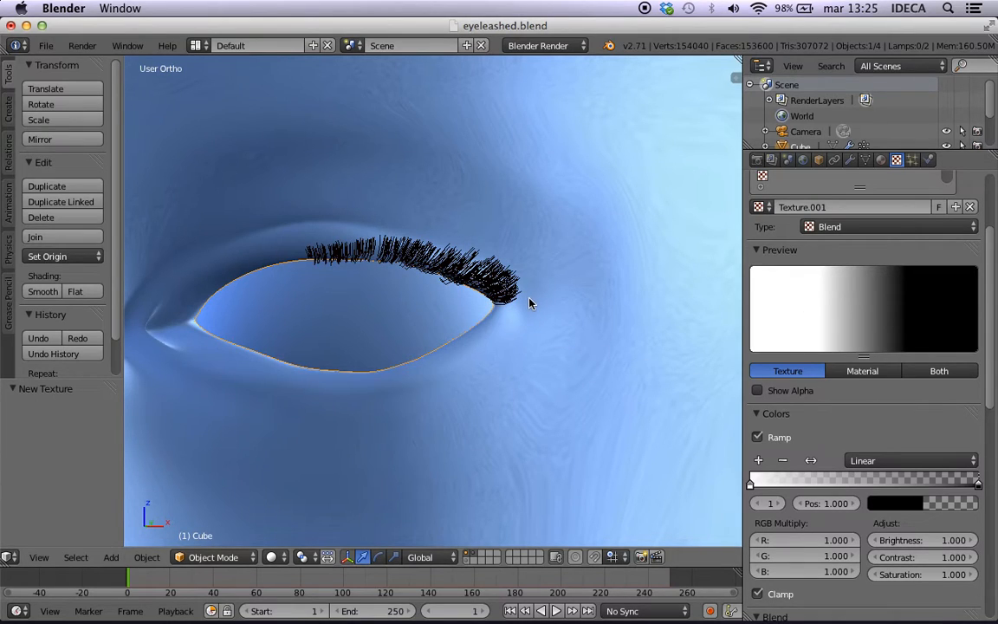
{"action": "left_click", "coordinate": [279, 557]}
{"action": "left_click", "coordinate": [296, 477]}
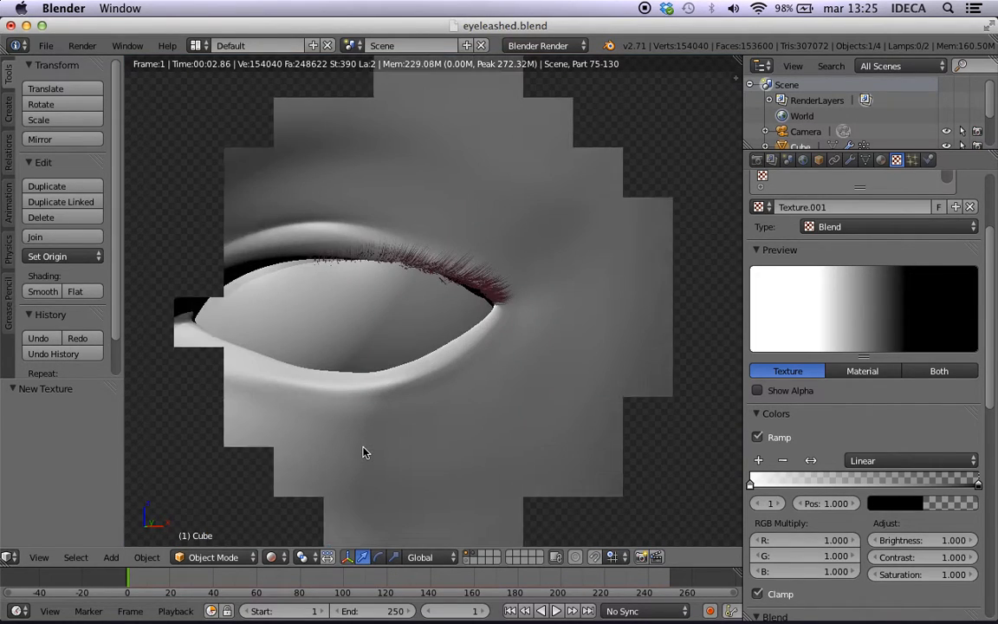
{"action": "scroll", "coordinate": [462, 370], "scroll_direction": "up", "scroll_amount": 2}
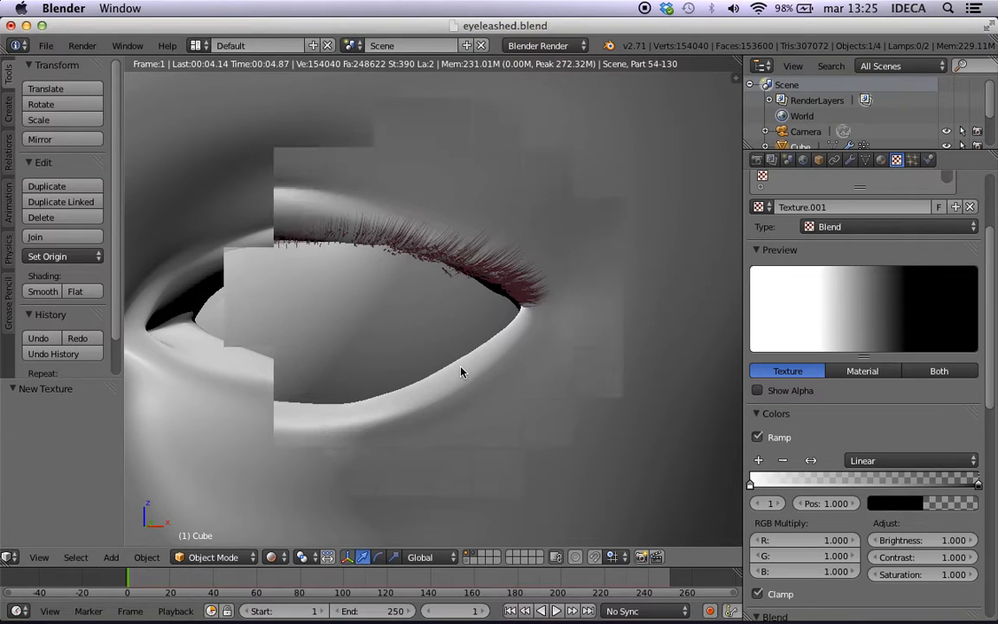
{"action": "key", "text": "z"}
{"action": "scroll", "coordinate": [457, 346], "scroll_direction": "down", "scroll_amount": 3}
{"action": "key", "text": "z"}
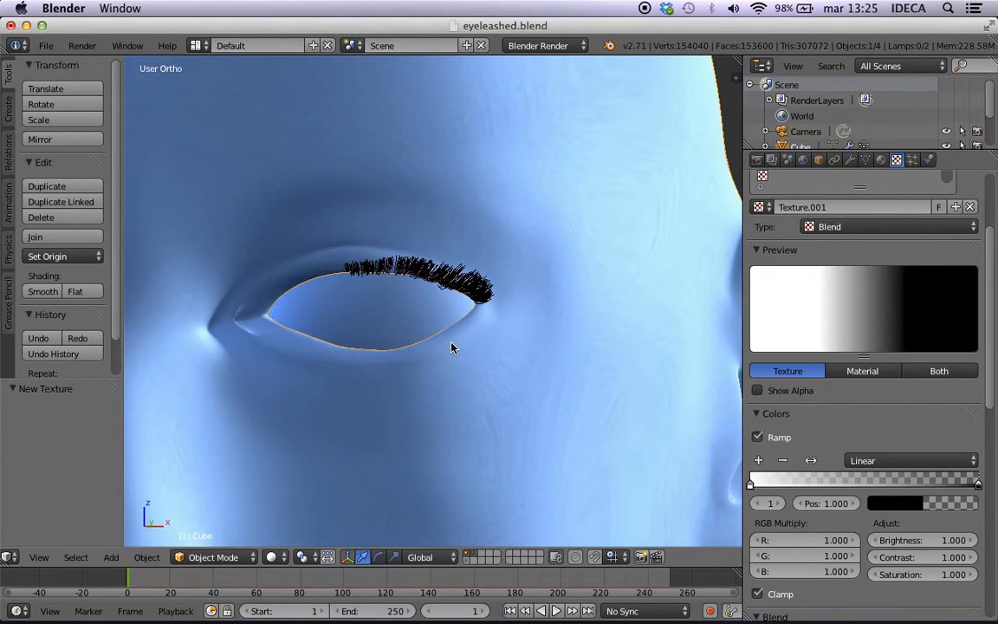
Set a render border around the outer half of the upper eyelashes and preview that area with Rendered viewport shading
{"action": "key", "text": "space"}
{"action": "type", "text": "borde"}
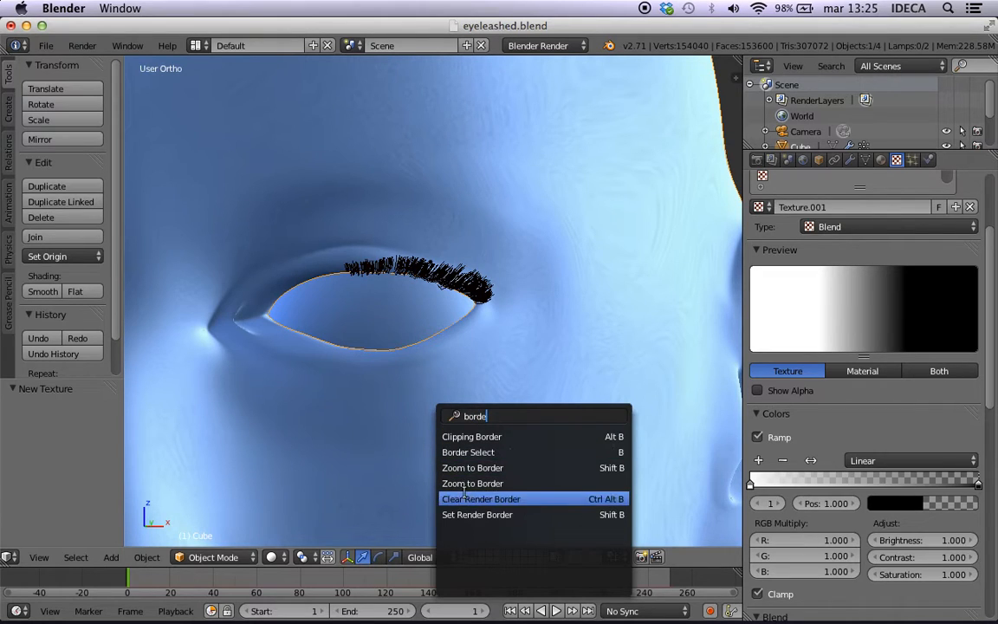
{"action": "left_click", "coordinate": [478, 515]}
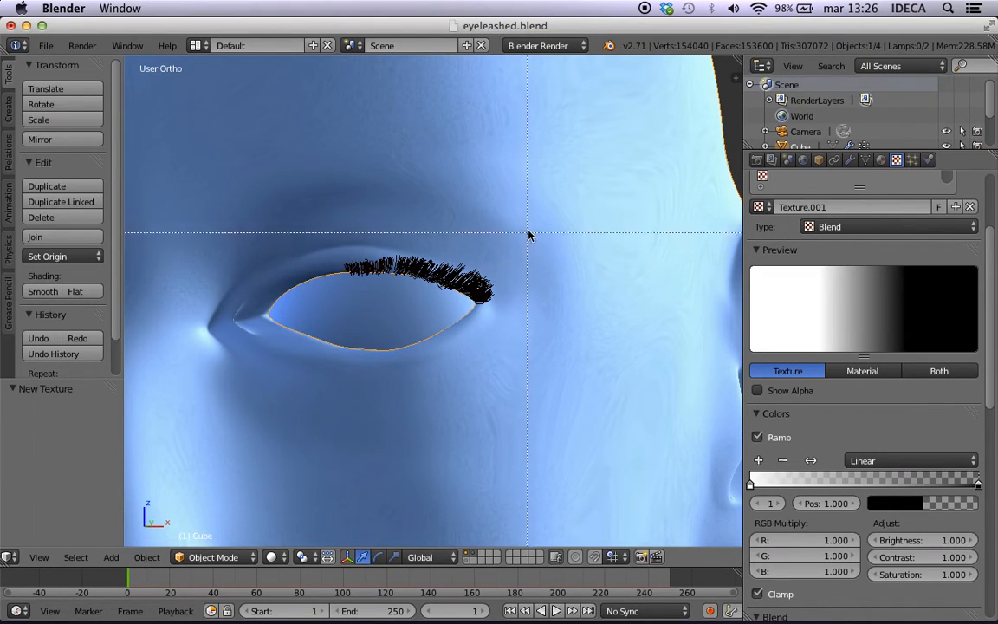
{"action": "left_click_drag", "start_coordinate": [543, 198], "coordinate": [381, 382]}
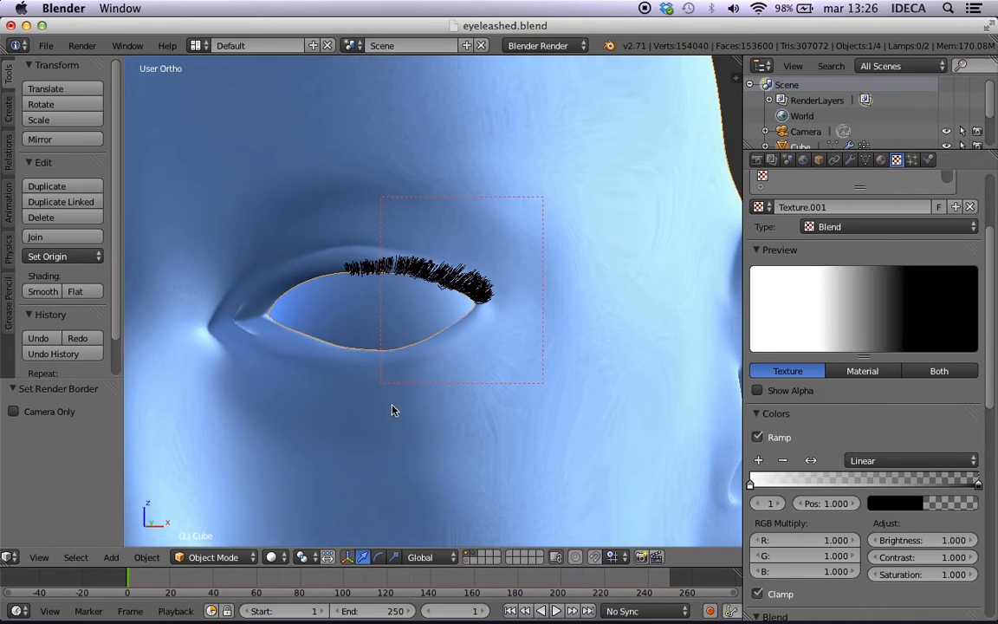
{"action": "scroll", "coordinate": [450, 325], "scroll_direction": "up", "scroll_amount": 2}
{"action": "left_click", "coordinate": [274, 556]}
{"action": "left_click", "coordinate": [313, 469]}
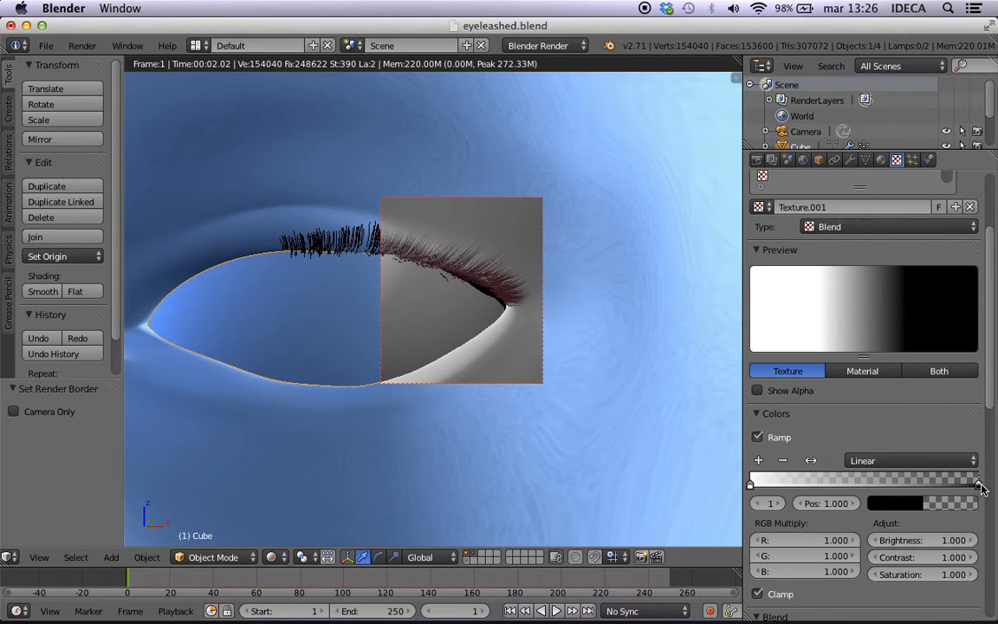
Try the white ramp stop at position 0.789 in the rendered preview, and move it back to 0.000 in solid view
{"action": "scroll", "coordinate": [977, 485], "scroll_direction": "down", "scroll_amount": 3}
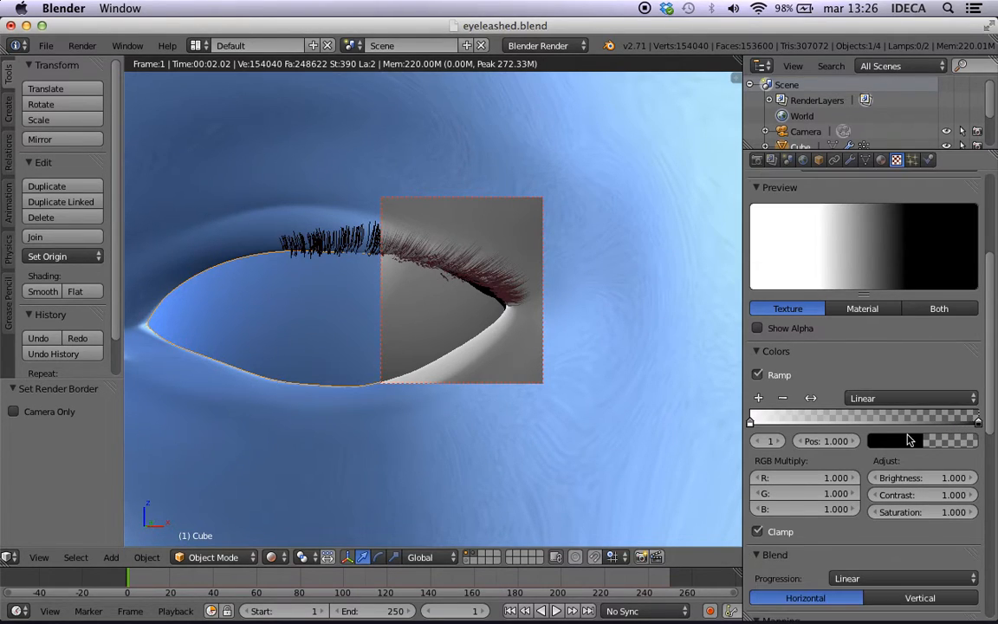
{"action": "right_click", "coordinate": [979, 425]}
{"action": "left_click", "coordinate": [977, 421]}
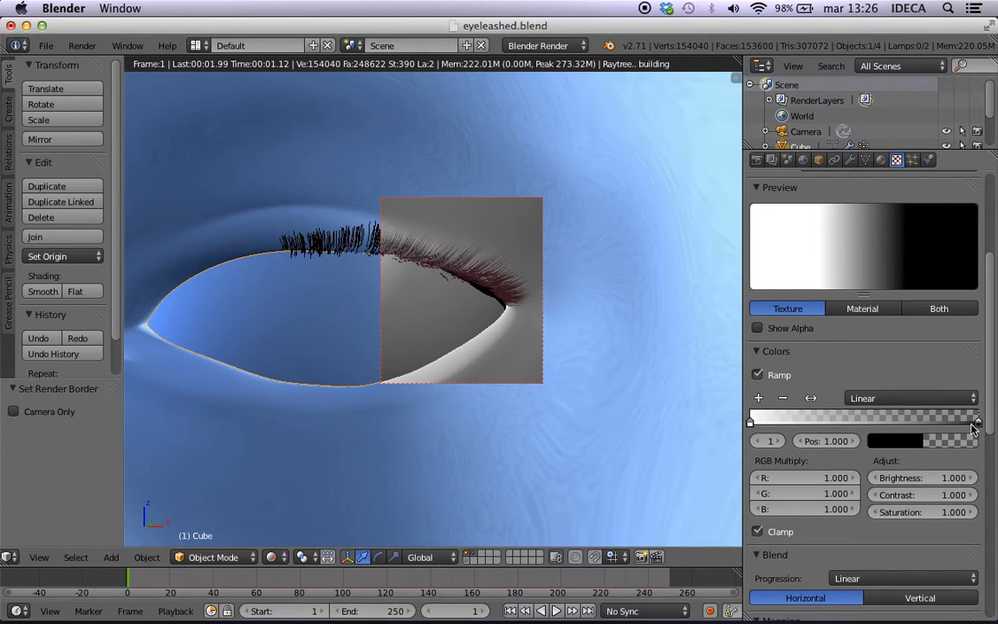
{"action": "left_click", "coordinate": [751, 423]}
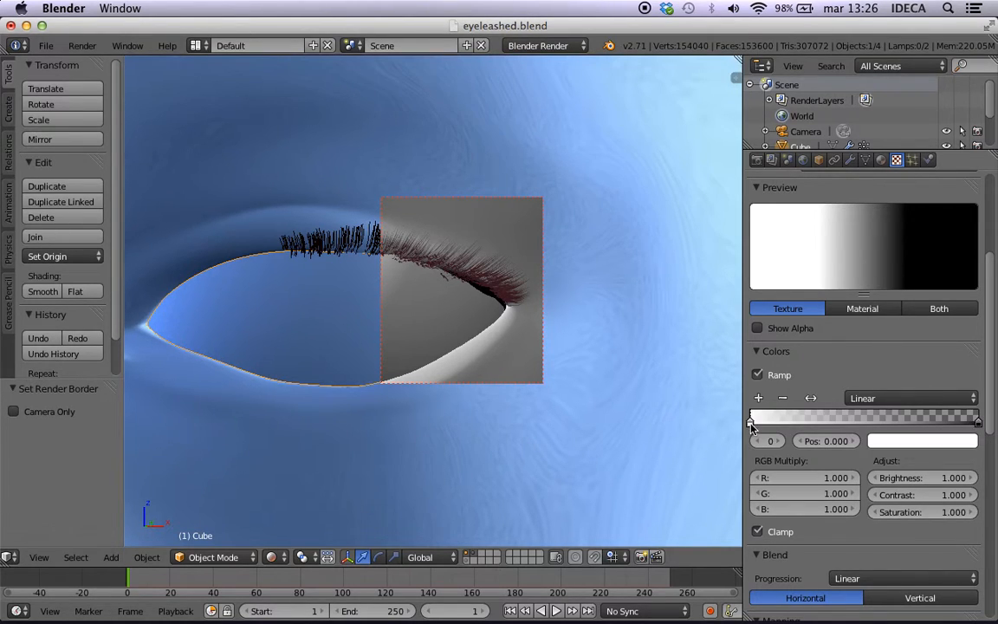
{"action": "left_click_drag", "start_coordinate": [790, 428], "coordinate": [752, 433]}
{"action": "left_click", "coordinate": [930, 420]}
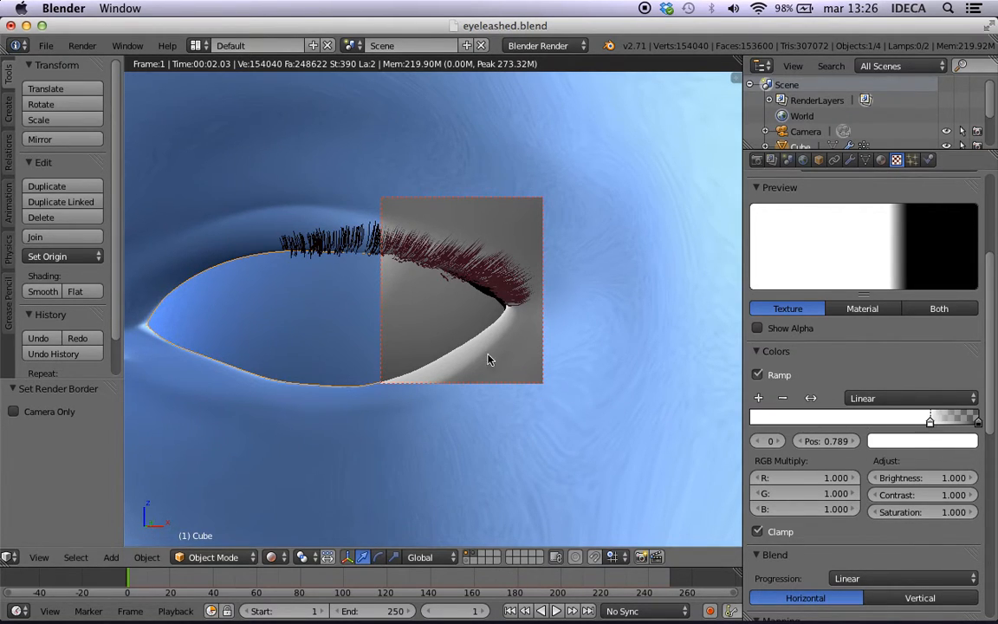
{"action": "key", "text": "z"}
{"action": "key", "text": "z"}
{"action": "left_click_drag", "start_coordinate": [845, 419], "coordinate": [741, 441]}
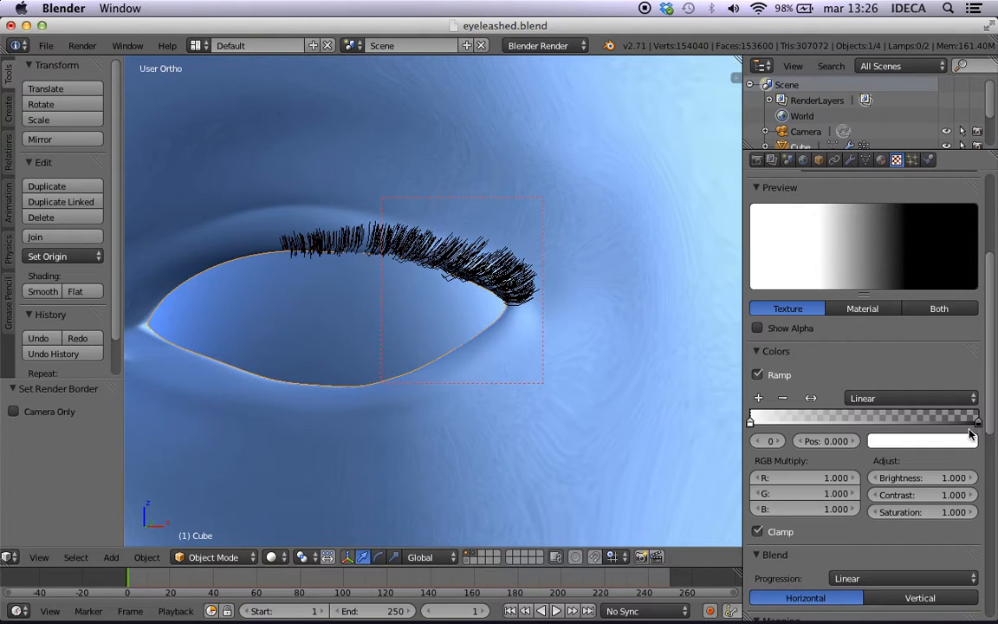
Enlarge the texture settings, move the black ramp stop to about 0.6 and preview the eyelashes with Rendered shading
{"action": "scroll", "coordinate": [961, 442], "scroll_direction": "down", "scroll_amount": 2}
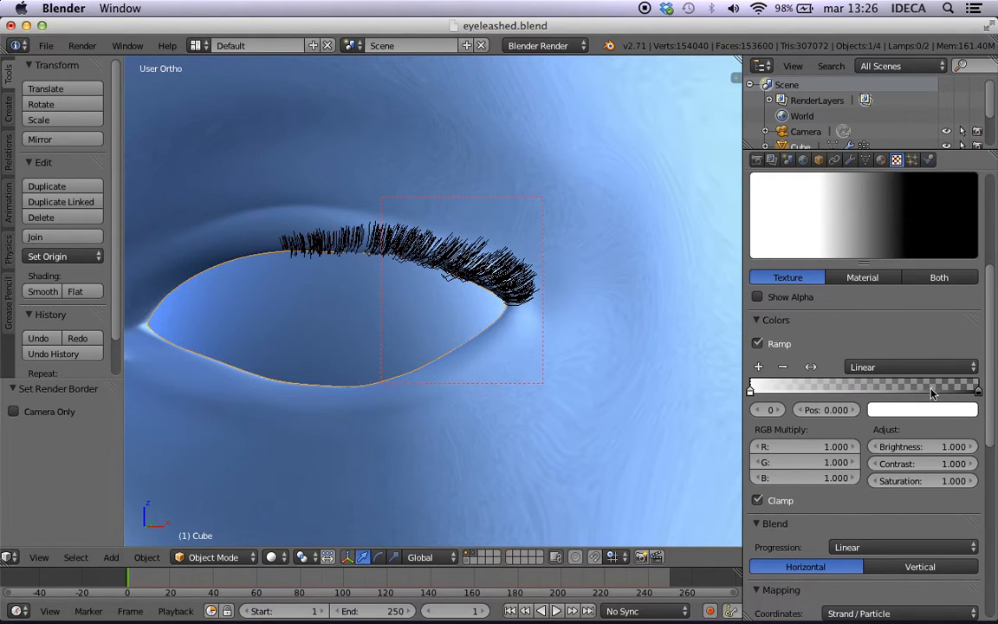
{"action": "scroll", "coordinate": [933, 393], "scroll_direction": "up", "scroll_amount": 7, "text": "ctrl"}
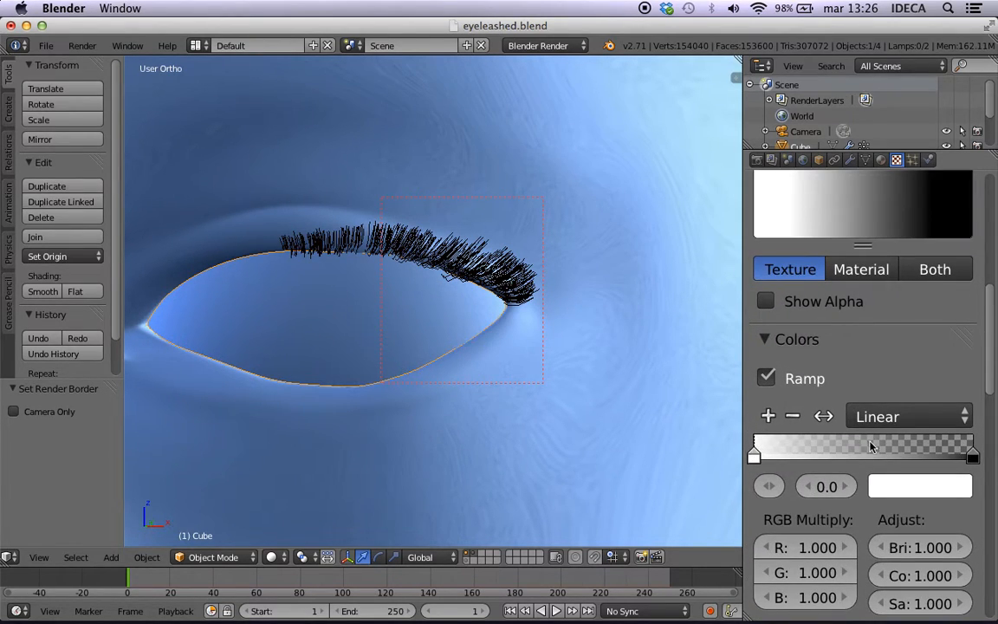
{"action": "left_click", "coordinate": [970, 456]}
{"action": "left_click_drag", "start_coordinate": [970, 455], "coordinate": [901, 459]}
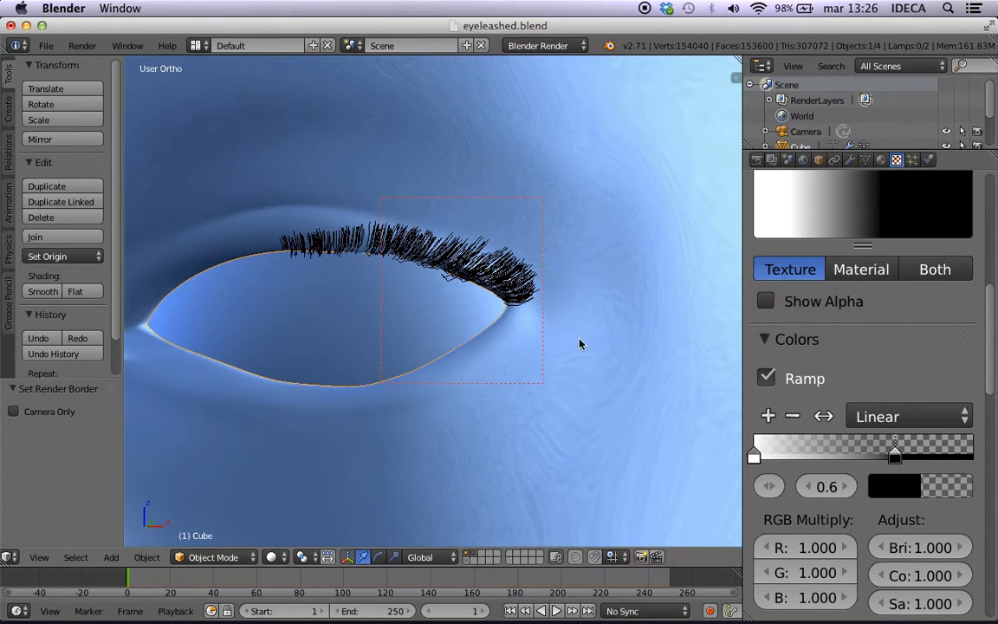
{"action": "scroll", "coordinate": [564, 314], "scroll_direction": "up", "scroll_amount": 1}
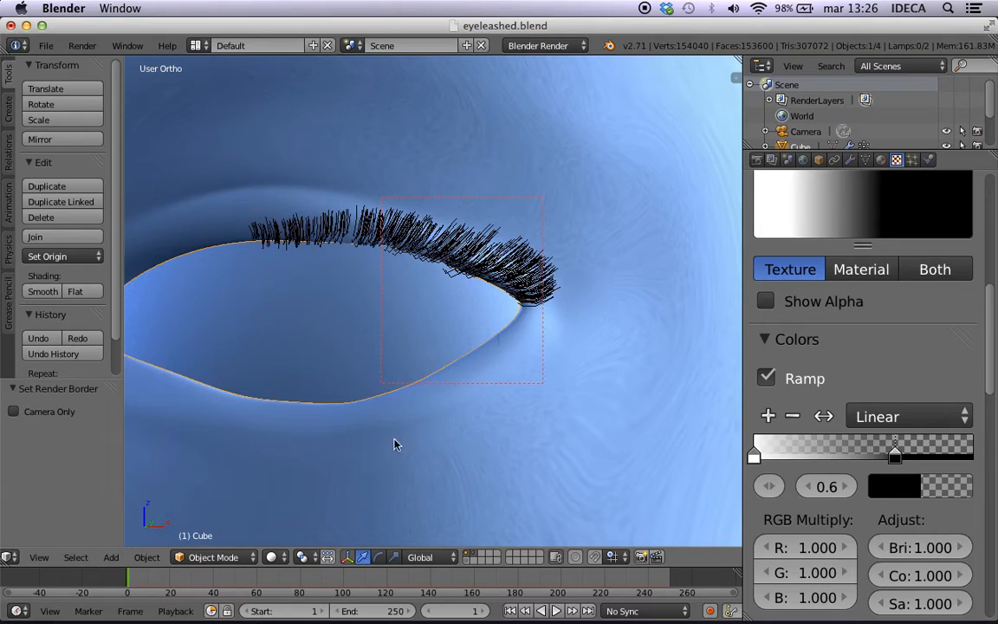
{"action": "left_click", "coordinate": [272, 557]}
{"action": "left_click", "coordinate": [293, 469]}
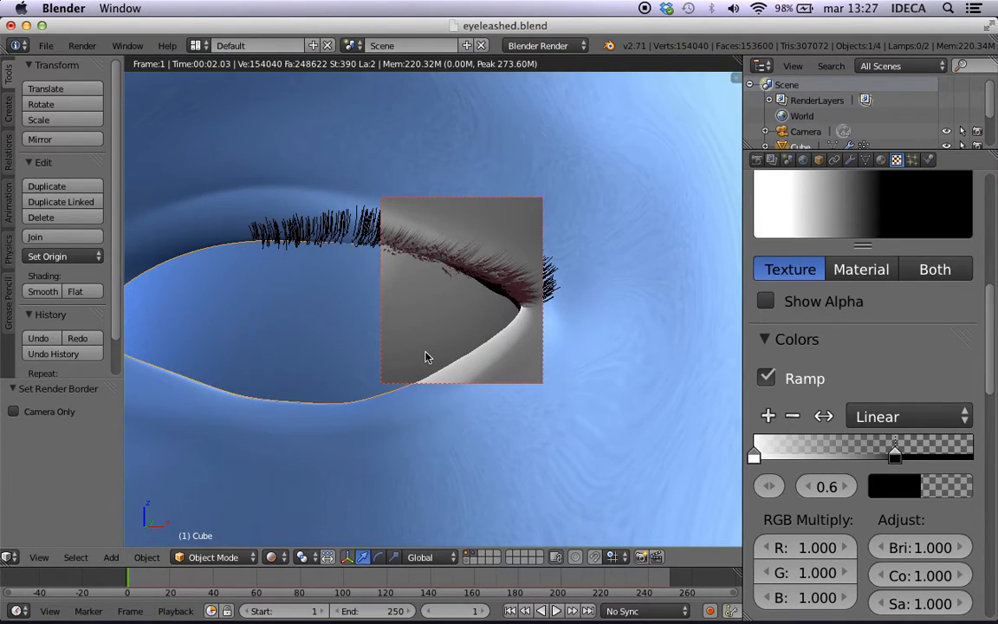
Try the transparent black ramp stop at about 0.5, 0.0 and 0.2, and return the white stop to the ramp's start
{"action": "left_click", "coordinate": [883, 458]}
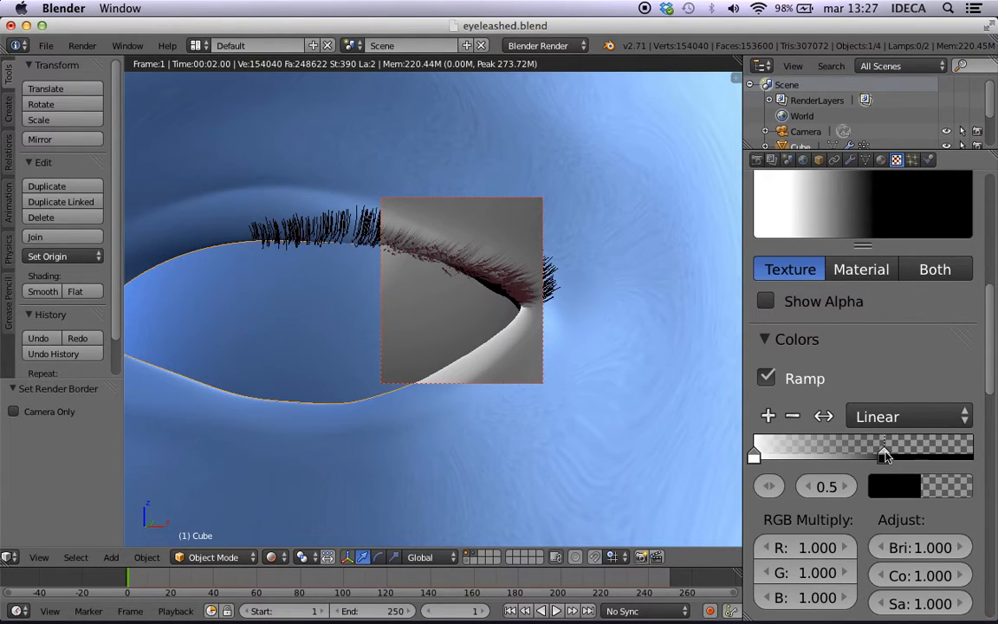
{"action": "left_click_drag", "start_coordinate": [883, 457], "coordinate": [723, 416]}
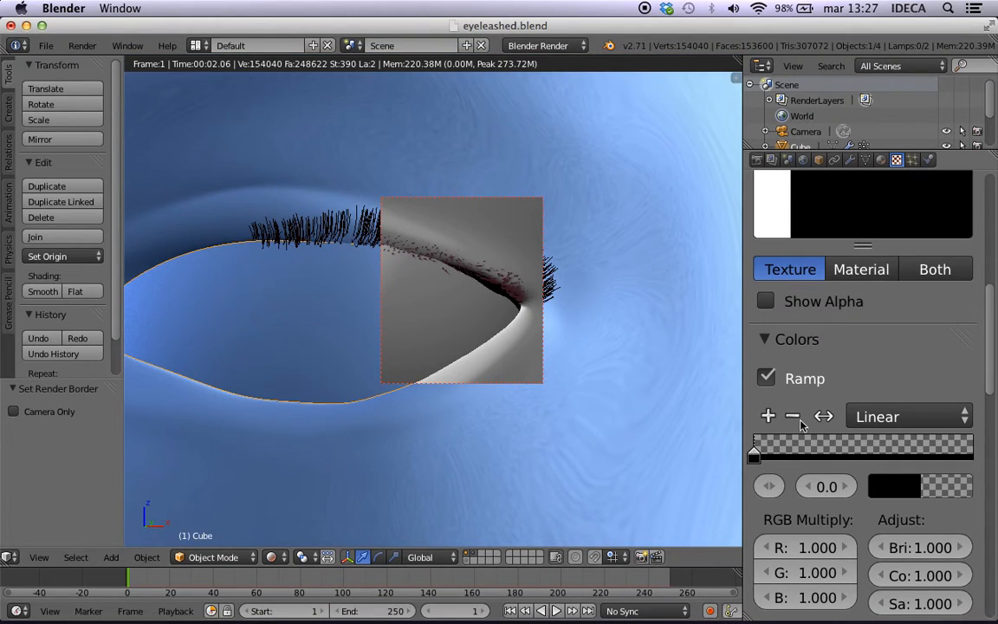
{"action": "left_click_drag", "start_coordinate": [755, 455], "coordinate": [804, 456]}
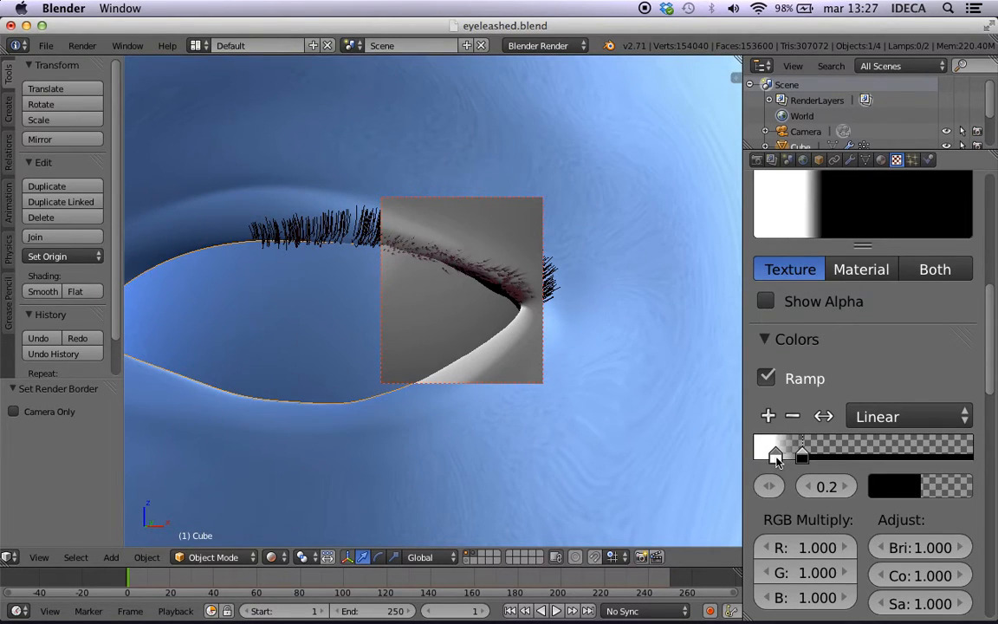
{"action": "left_click_drag", "start_coordinate": [776, 457], "coordinate": [752, 456]}
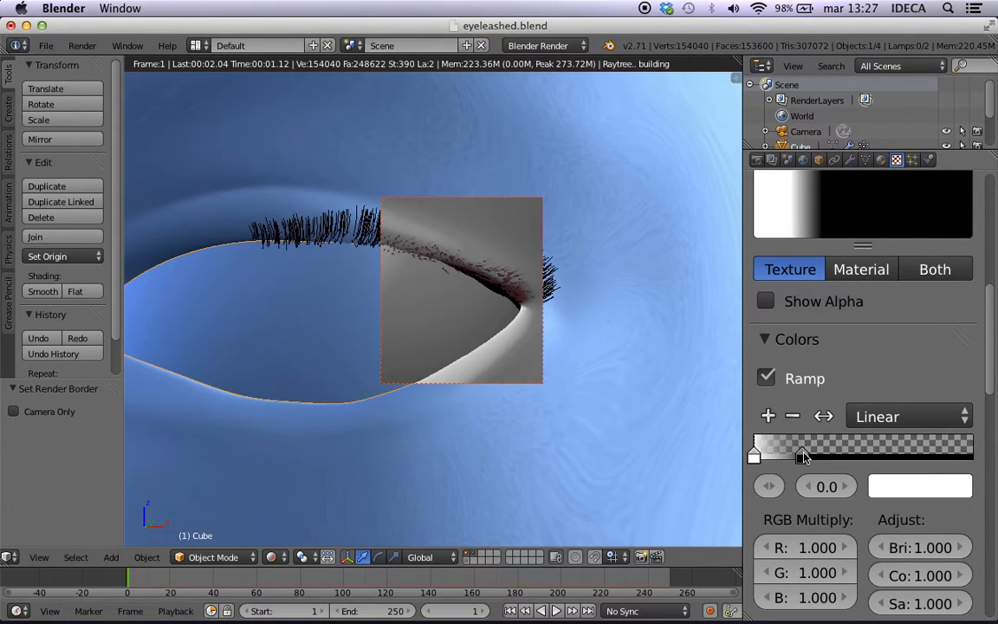
Compare the black ramp stop at about 0.4 and 0.7 in the rendered preview, and set it to about 0.8
{"action": "left_click_drag", "start_coordinate": [802, 456], "coordinate": [865, 459]}
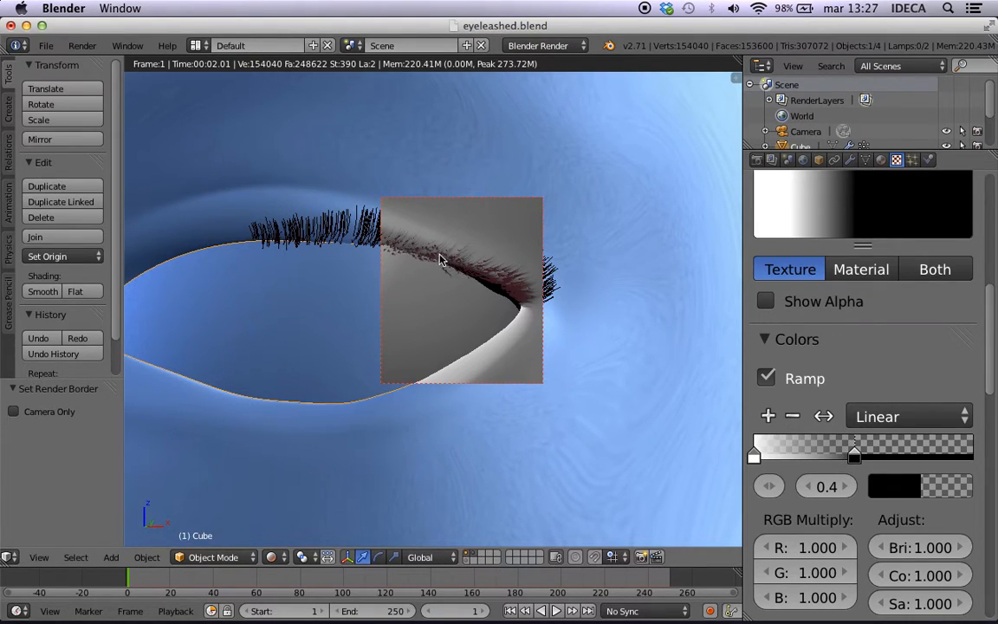
{"action": "left_click_drag", "start_coordinate": [856, 456], "coordinate": [920, 463]}
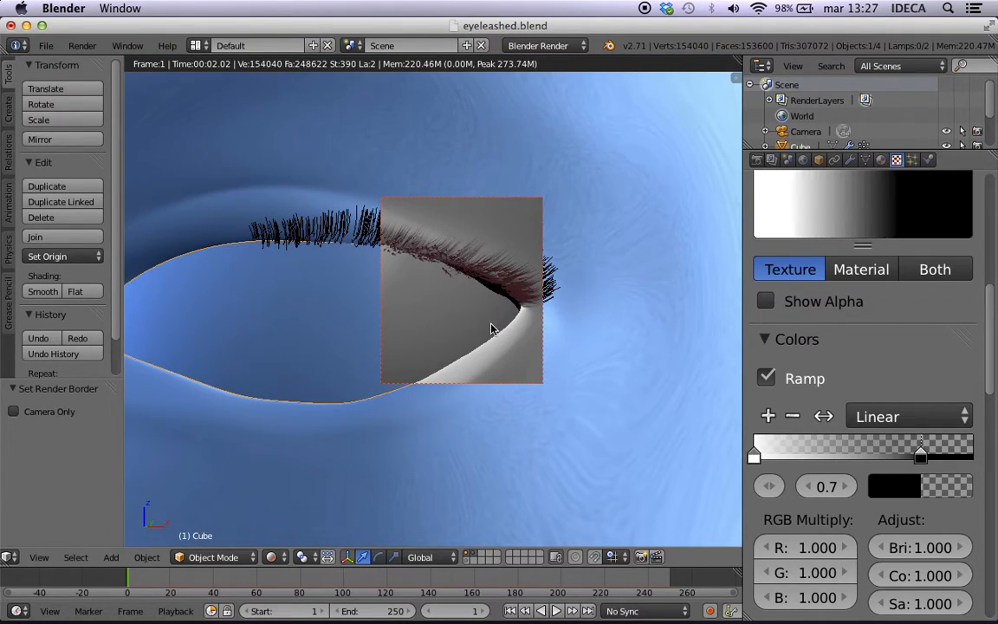
{"action": "left_click_drag", "start_coordinate": [918, 453], "coordinate": [935, 455]}
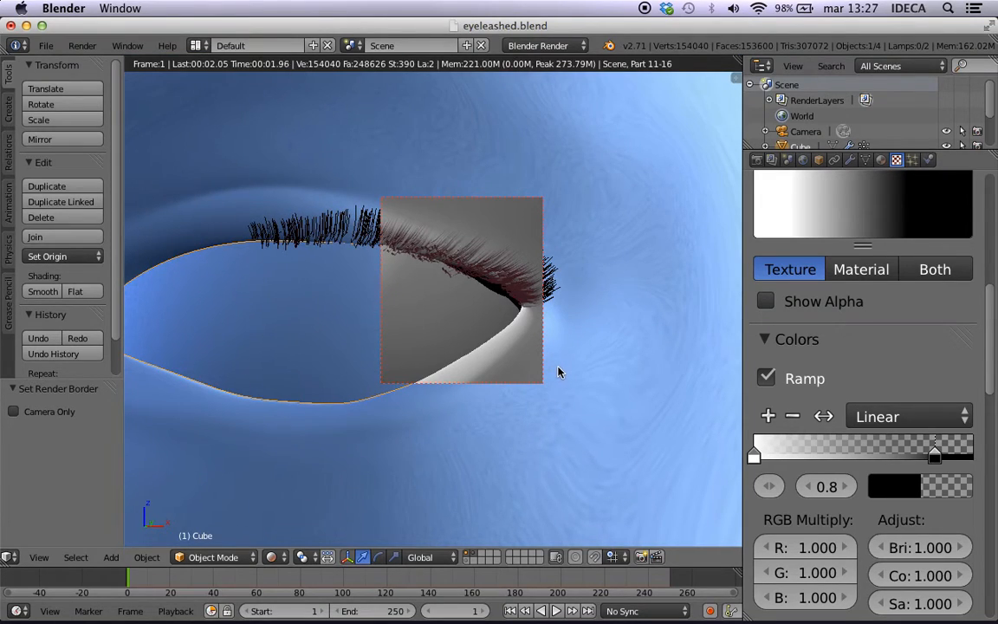
Return to solid shading, align the camera to a side view of the eyelashes and render the image to inspect them
{"action": "key", "text": "z"}
{"action": "key", "text": "z"}
{"action": "middle_click_drag", "start_coordinate": [518, 373], "coordinate": [386, 364]}
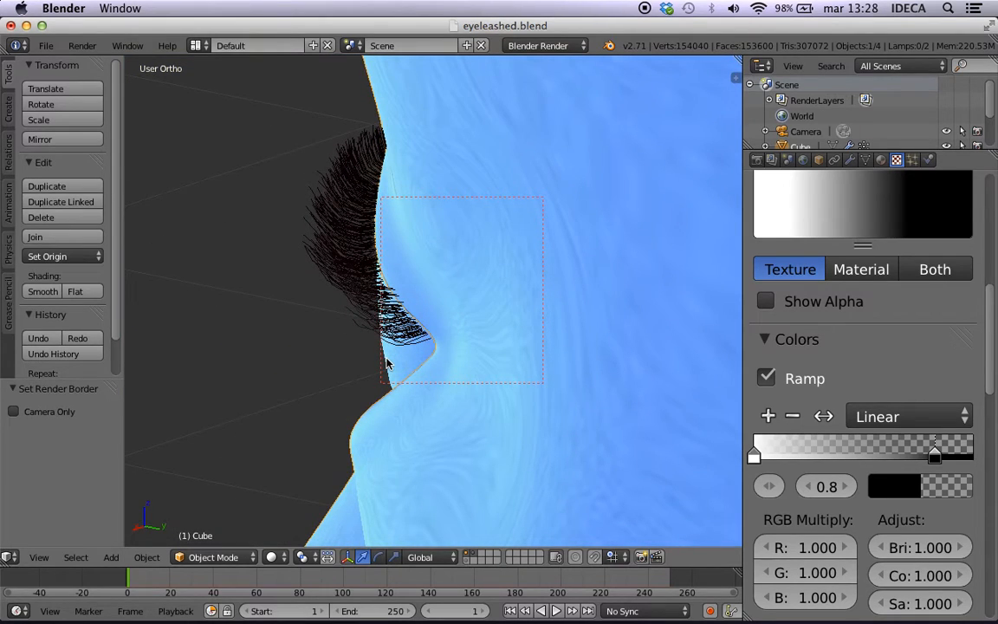
{"action": "key", "text": "ctrl+alt+KP_0"}
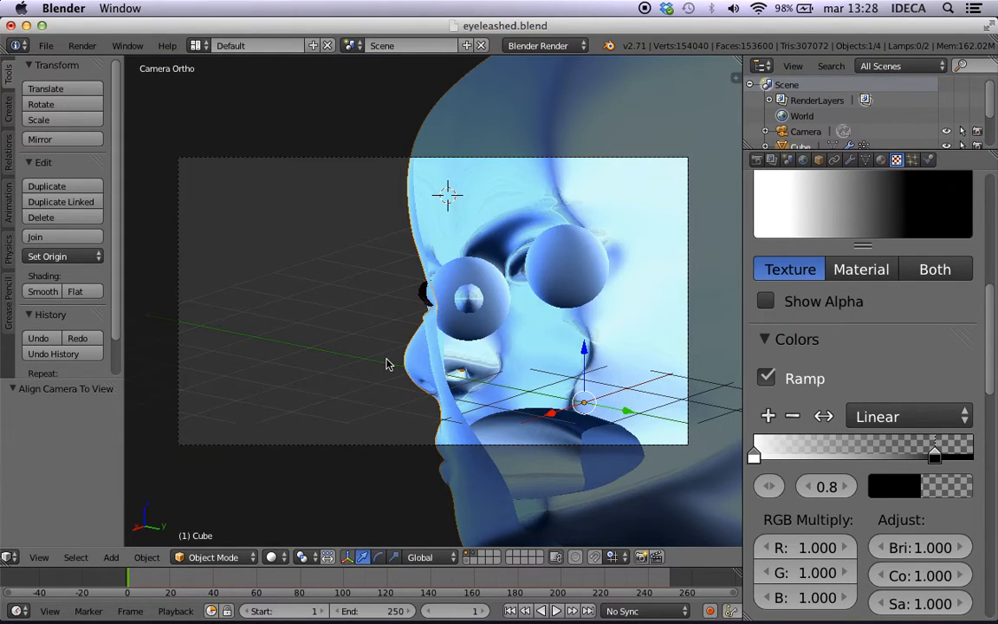
{"action": "scroll", "coordinate": [386, 364], "scroll_direction": "up", "scroll_amount": 6}
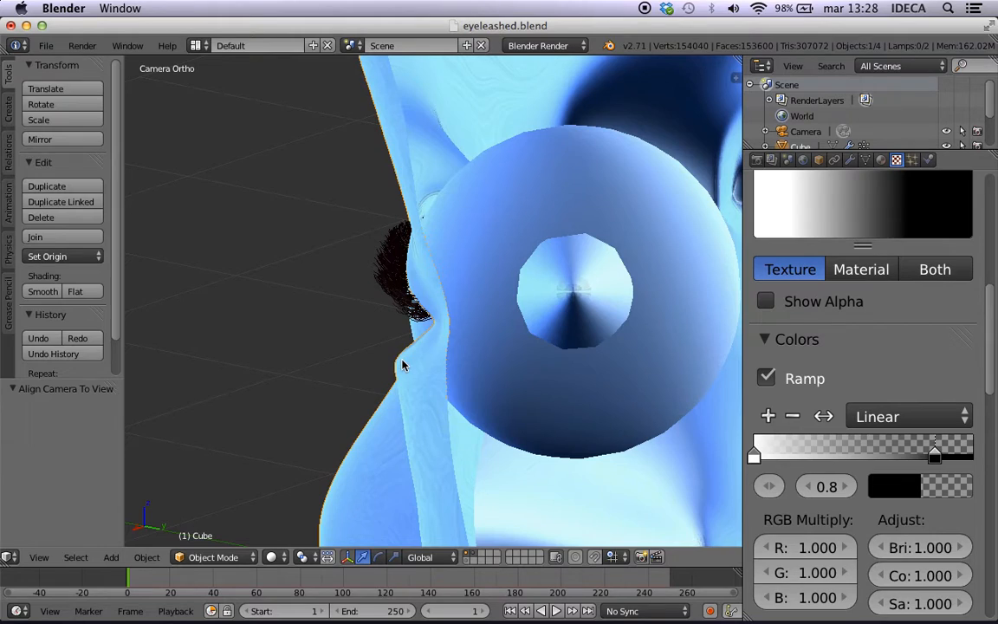
{"action": "key", "text": "F12"}
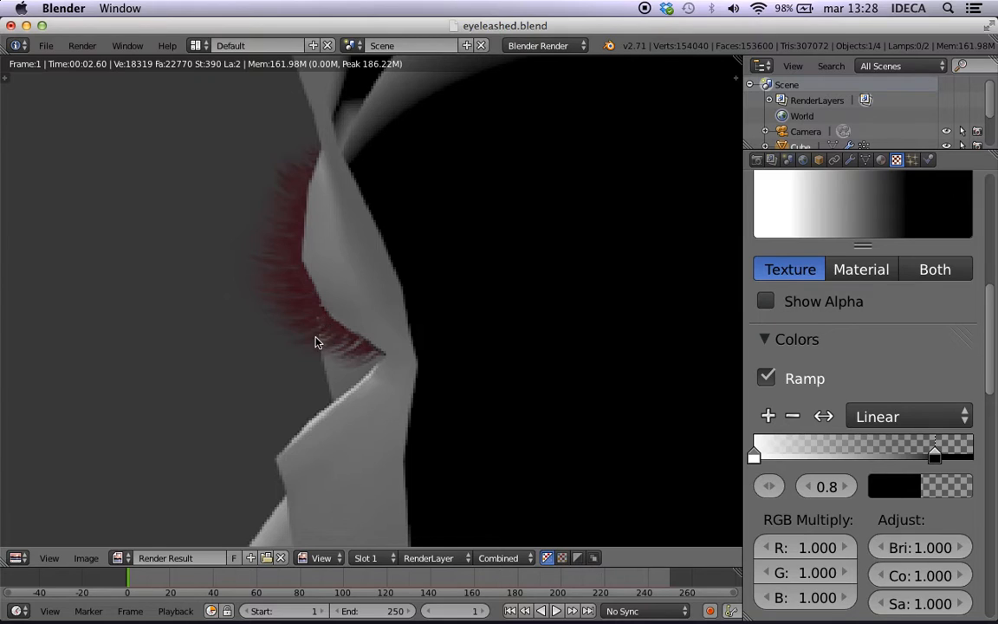
{"action": "key", "text": "Escape"}
Darken the diffuse color of the eyelash material to a deeper maroon
{"action": "middle_click_drag", "start_coordinate": [304, 306], "coordinate": [424, 321]}
{"action": "left_click", "coordinate": [881, 159]}
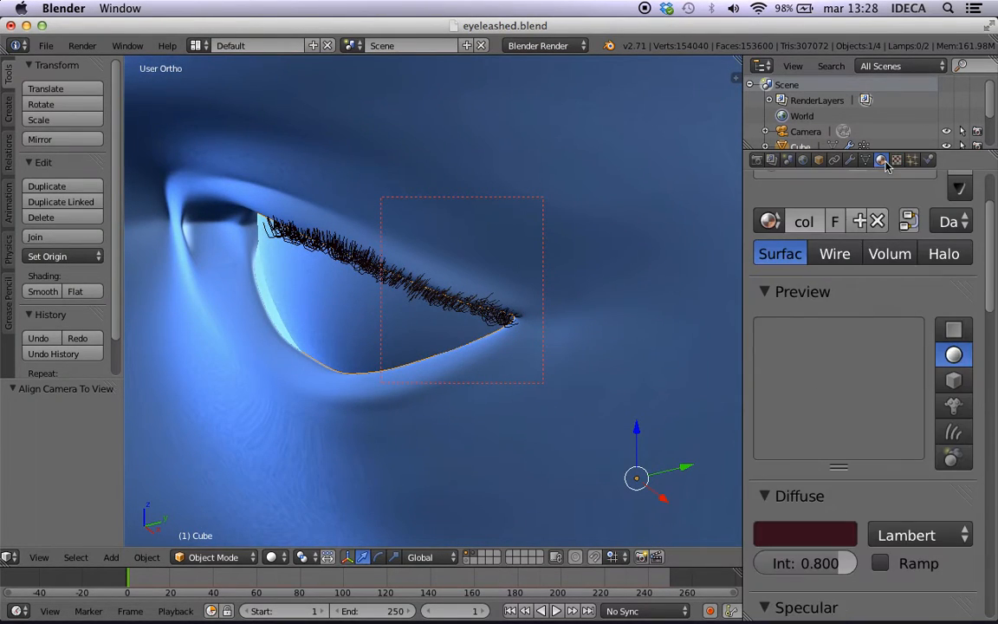
{"action": "scroll", "coordinate": [826, 390], "scroll_direction": "down", "scroll_amount": 4}
{"action": "left_click", "coordinate": [825, 440]}
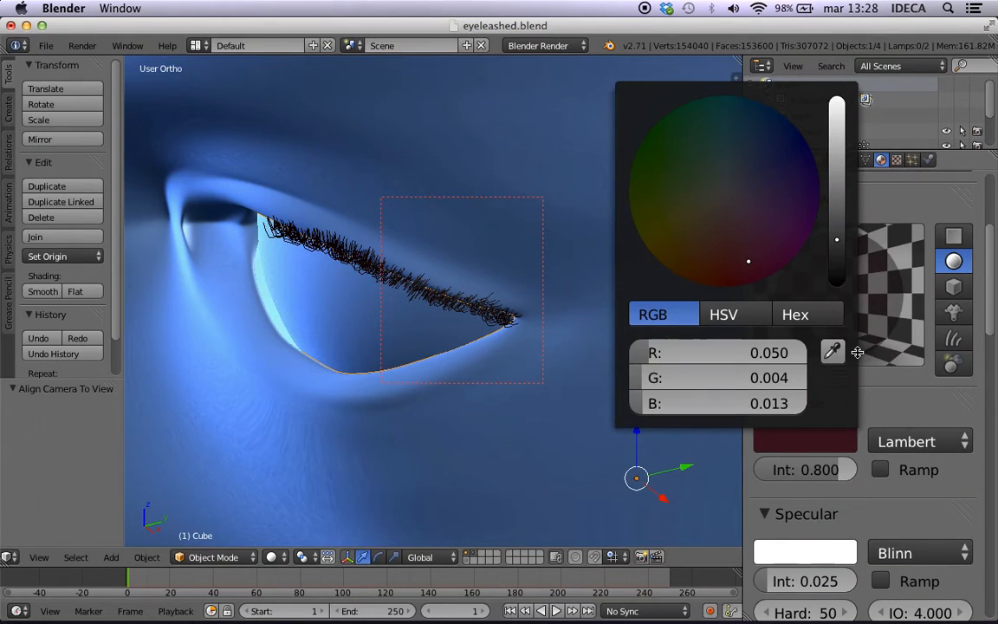
{"action": "left_click_drag", "start_coordinate": [838, 257], "coordinate": [838, 261]}
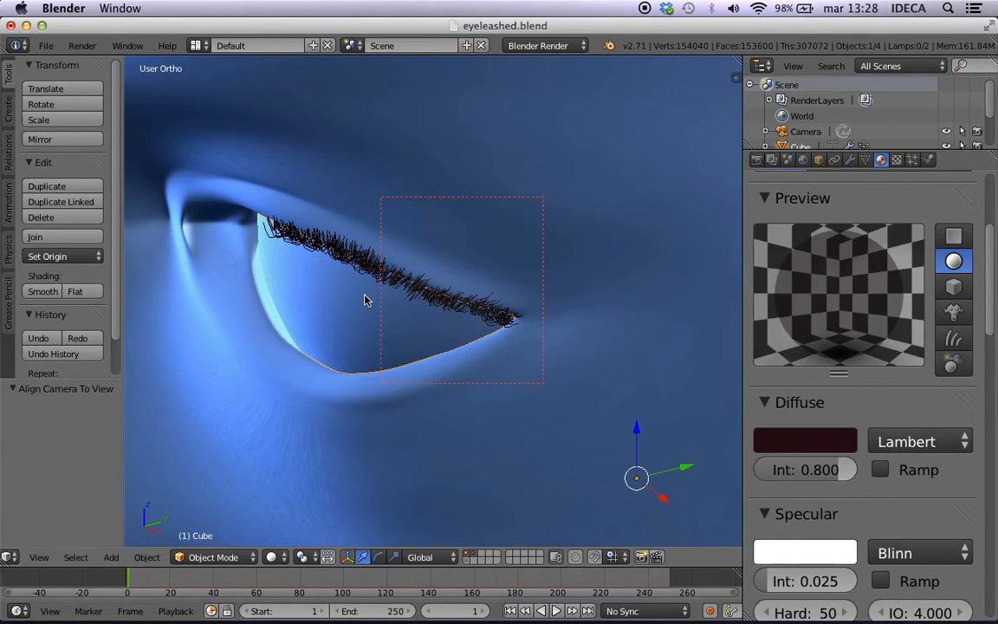
Align the camera to a front view of the eye and render the image to inspect the darkened eyelashes
{"action": "scroll", "coordinate": [364, 300], "scroll_direction": "down", "scroll_amount": 4}
{"action": "key", "text": "KP_1"}
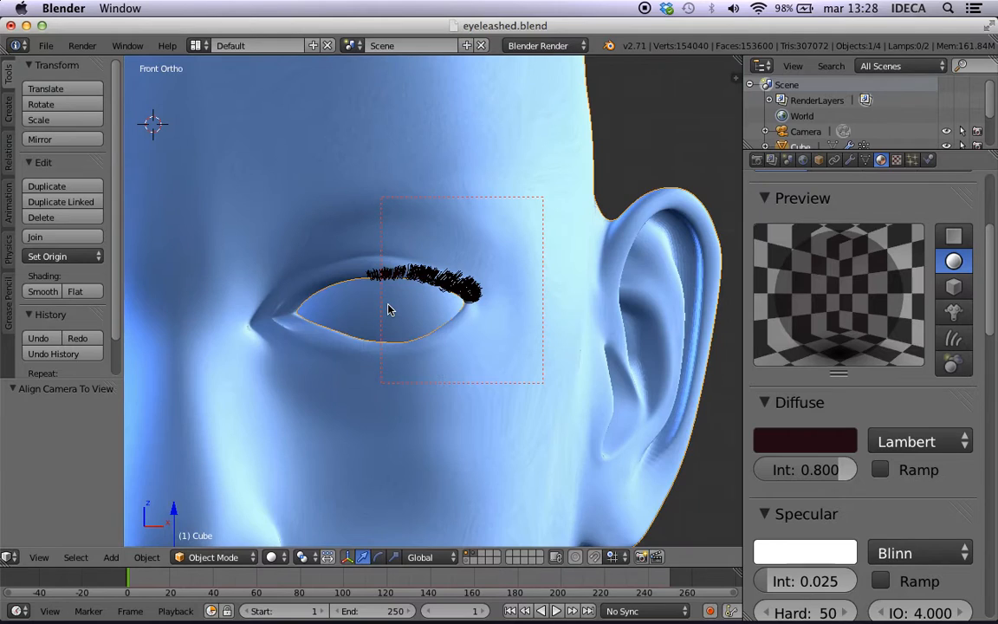
{"action": "key", "text": "KP_0"}
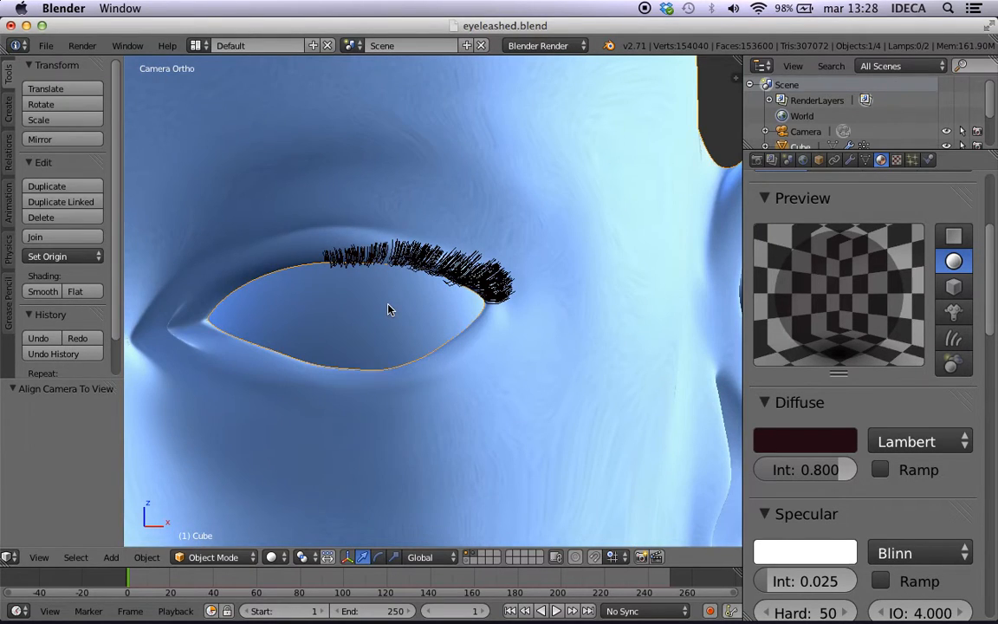
{"action": "key", "text": "F12"}
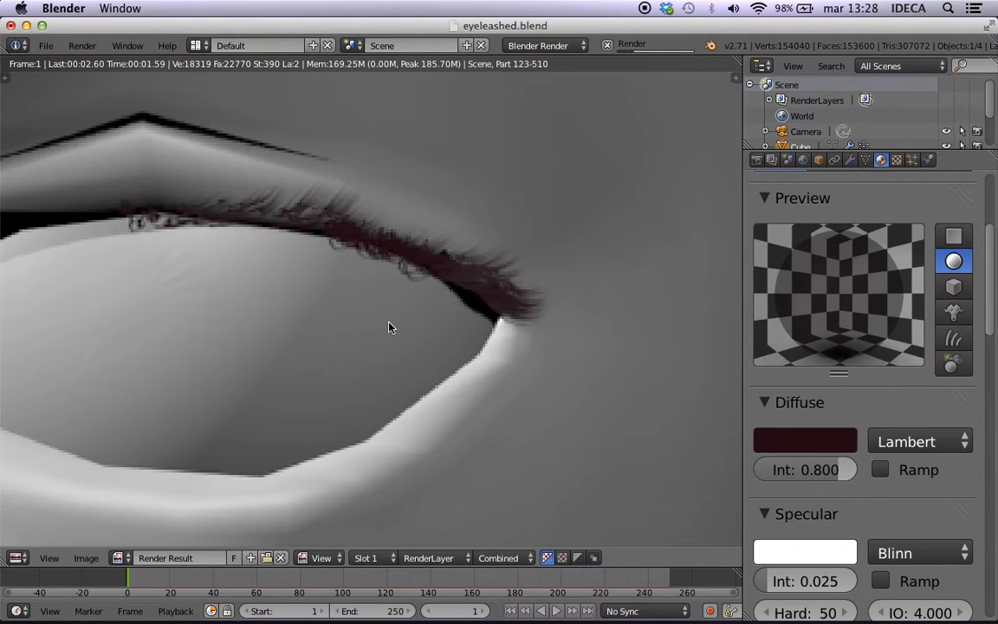
{"action": "scroll", "coordinate": [388, 327], "scroll_direction": "down", "scroll_amount": 6}
{"action": "middle_click_drag", "start_coordinate": [390, 327], "coordinate": [363, 249]}
{"action": "key", "text": "Escape"}
Align the camera to an angled close-up of the eye, render the eyelashes, and return to a side view of them
{"action": "scroll", "coordinate": [398, 277], "scroll_direction": "up", "scroll_amount": 3}
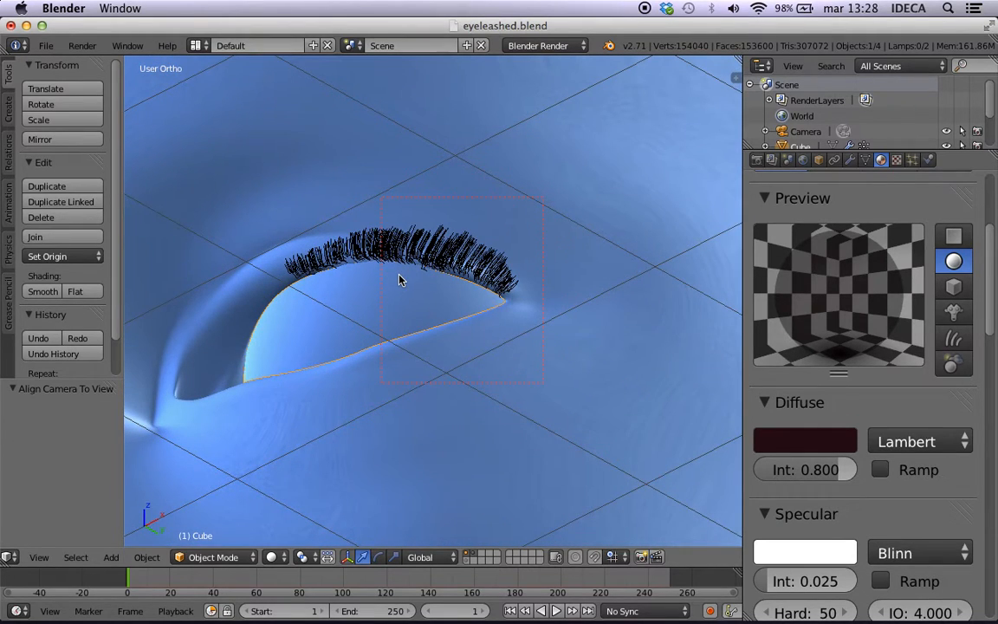
{"action": "key", "text": "KP_0"}
{"action": "key", "text": "F12"}
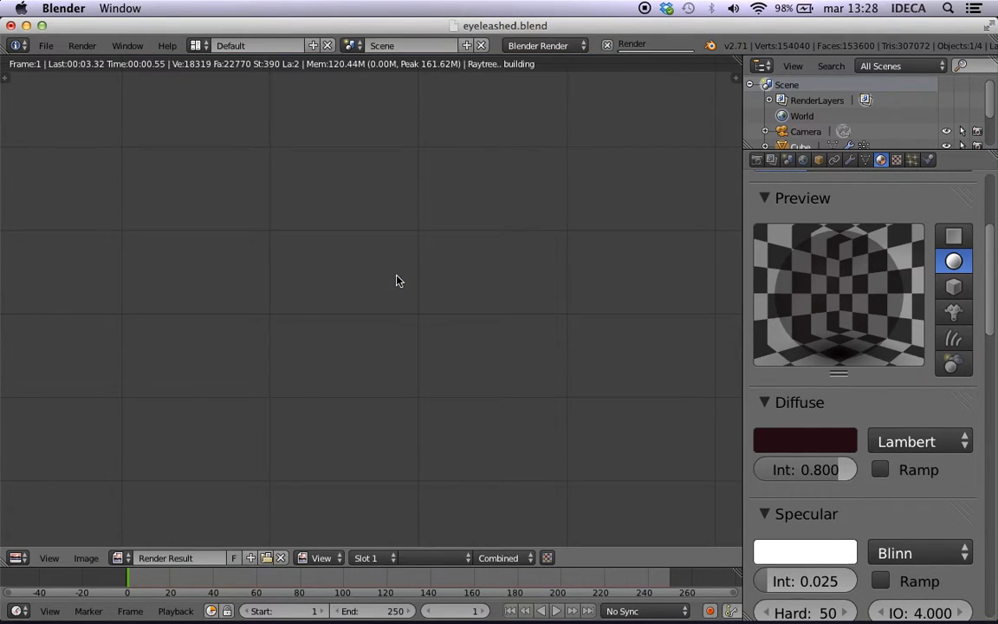
{"action": "scroll", "coordinate": [424, 313], "scroll_direction": "up", "scroll_amount": 5}
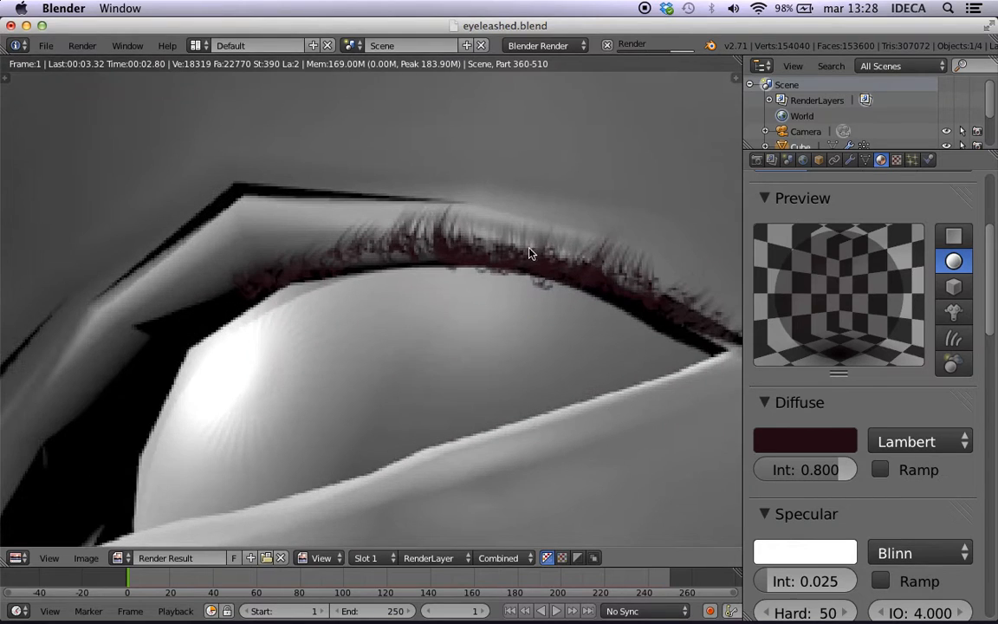
{"action": "key", "text": "Escape"}
{"action": "middle_click_drag", "start_coordinate": [539, 251], "coordinate": [351, 367]}
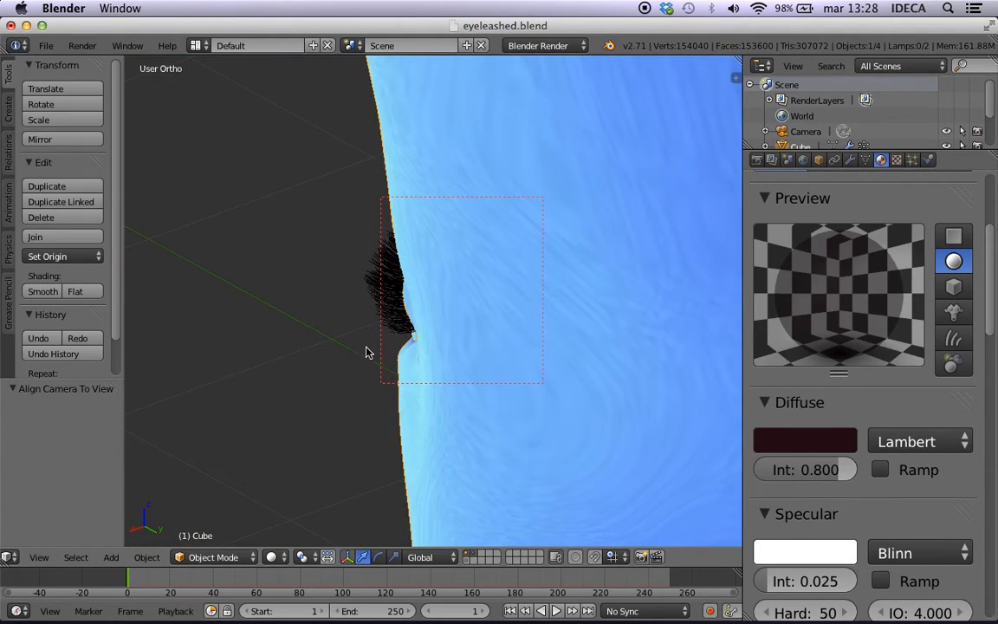
Align the camera to the side view of the eyelashes, render the image, and return to a front view of the eye
{"action": "key", "text": "KP_0"}
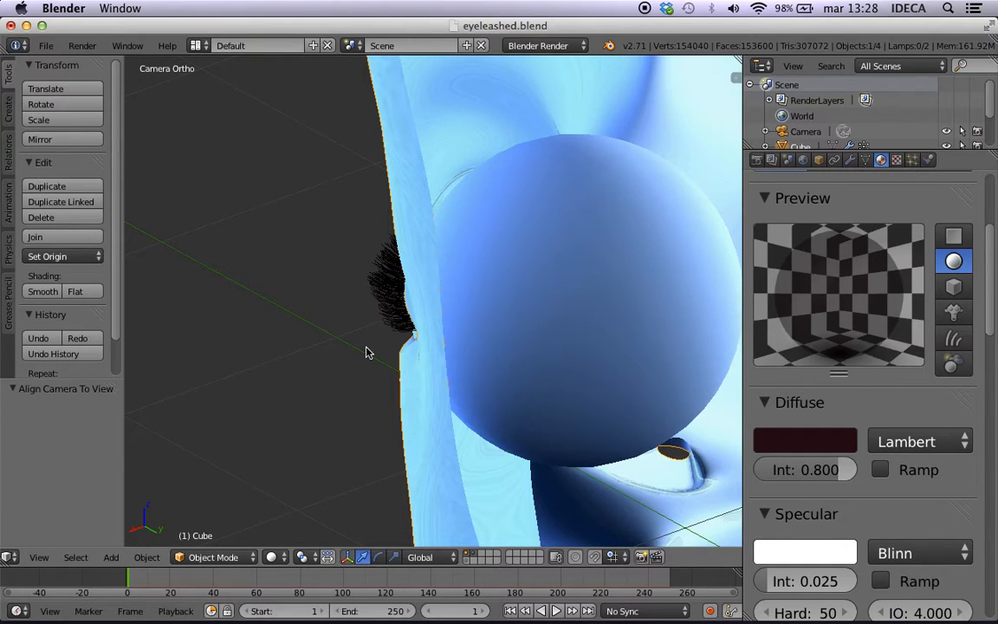
{"action": "key", "text": "F12"}
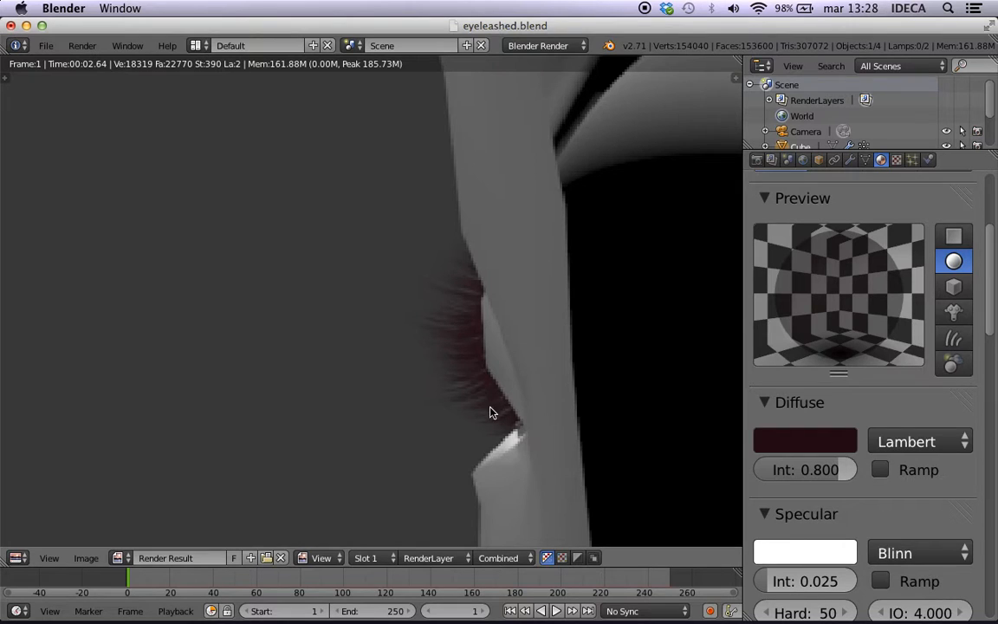
{"action": "middle_click_drag", "start_coordinate": [407, 330], "coordinate": [561, 335]}
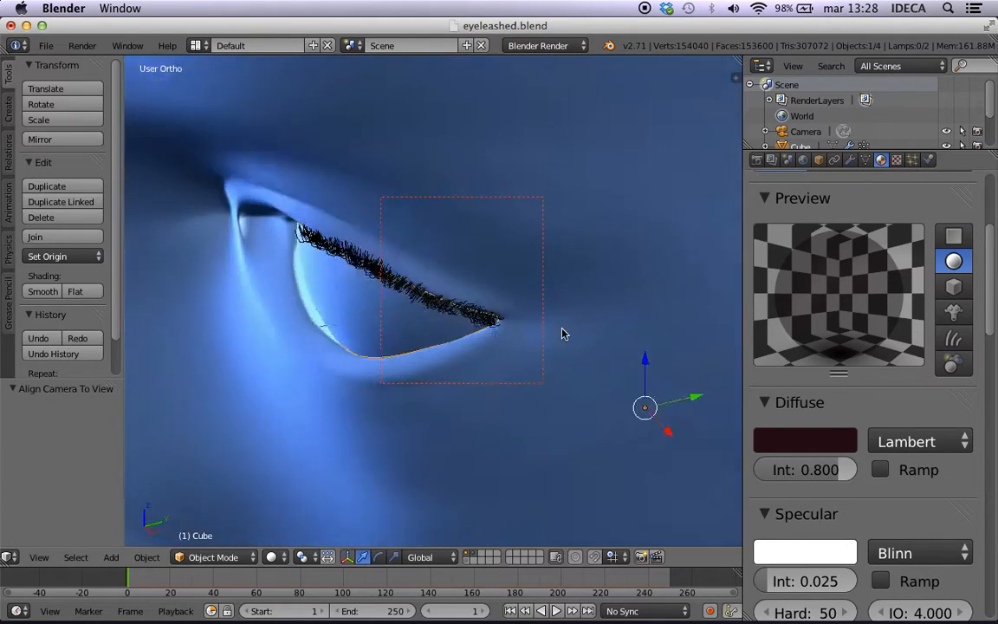
{"action": "scroll", "coordinate": [520, 351], "scroll_direction": "up", "scroll_amount": 4}
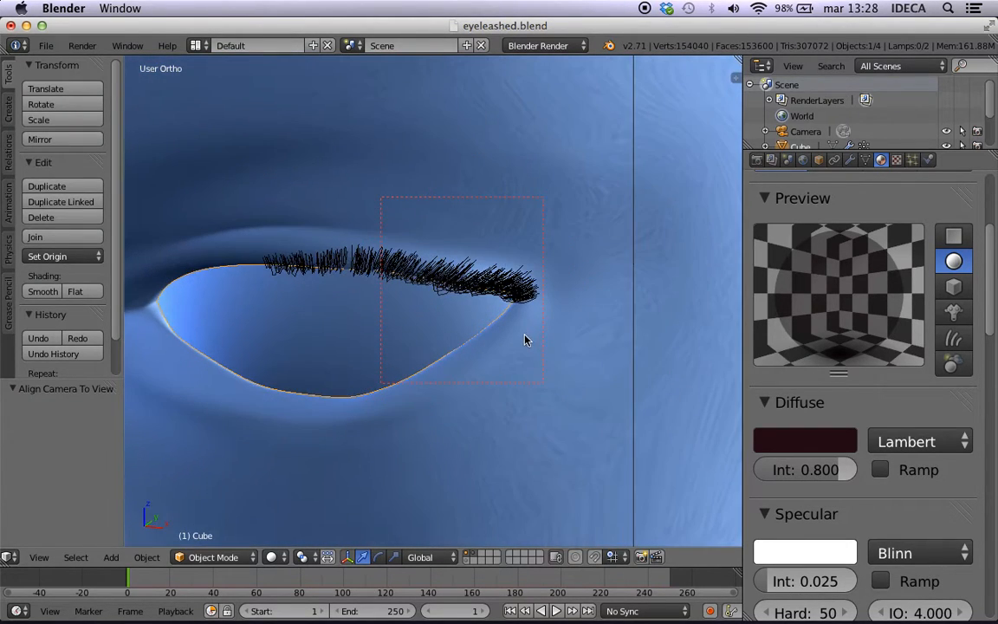
{"action": "key", "text": "KP_1"}
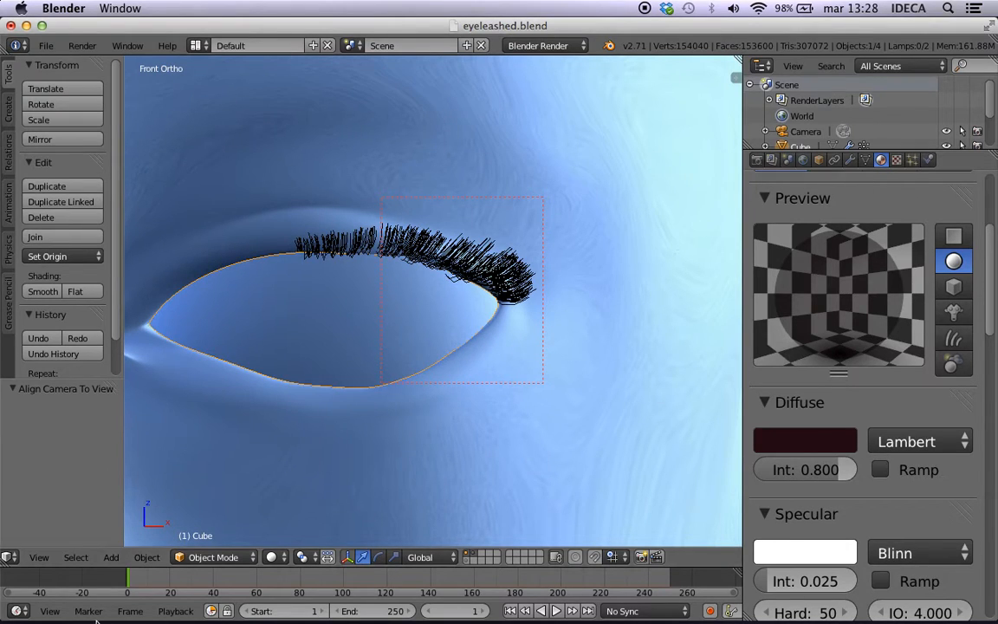
Examine the Children settings of the eyelash particle system and view both eyes from the front
{"action": "left_click", "coordinate": [912, 160]}
{"action": "scroll", "coordinate": [857, 485], "scroll_direction": "down", "scroll_amount": 5}
{"action": "scroll", "coordinate": [857, 493], "scroll_direction": "down", "scroll_amount": 10}
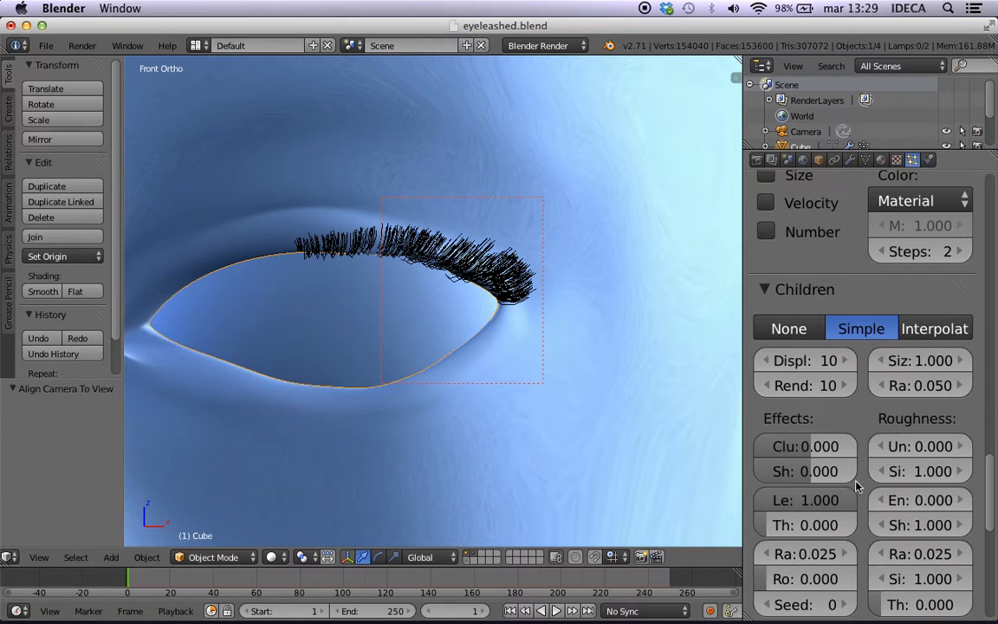
{"action": "middle_click_drag", "start_coordinate": [854, 408], "coordinate": [860, 433]}
{"action": "scroll", "coordinate": [864, 438], "scroll_direction": "up", "scroll_amount": 2}
{"action": "scroll", "coordinate": [864, 439], "scroll_direction": "down", "scroll_amount": 4}
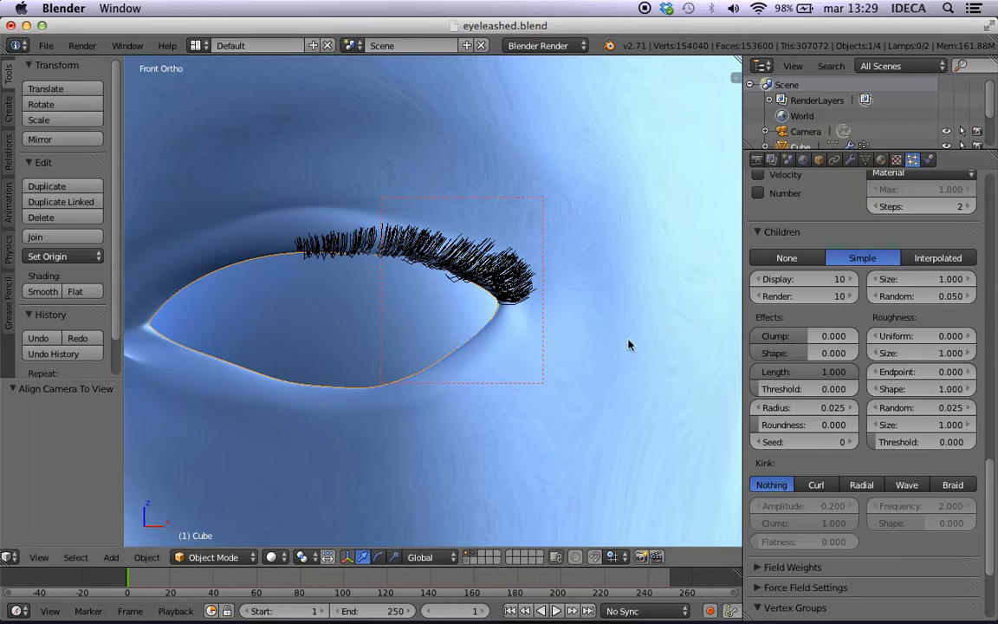
{"action": "scroll", "coordinate": [597, 350], "scroll_direction": "up", "scroll_amount": 2}
{"action": "scroll", "coordinate": [429, 350], "scroll_direction": "down", "scroll_amount": 6}
{"action": "middle_click_drag", "start_coordinate": [430, 350], "coordinate": [531, 355]}
{"action": "key", "text": "KP_1"}
{"action": "scroll", "coordinate": [513, 355], "scroll_direction": "up", "scroll_amount": 3}
{"action": "scroll", "coordinate": [512, 355], "scroll_direction": "down", "scroll_amount": 4}
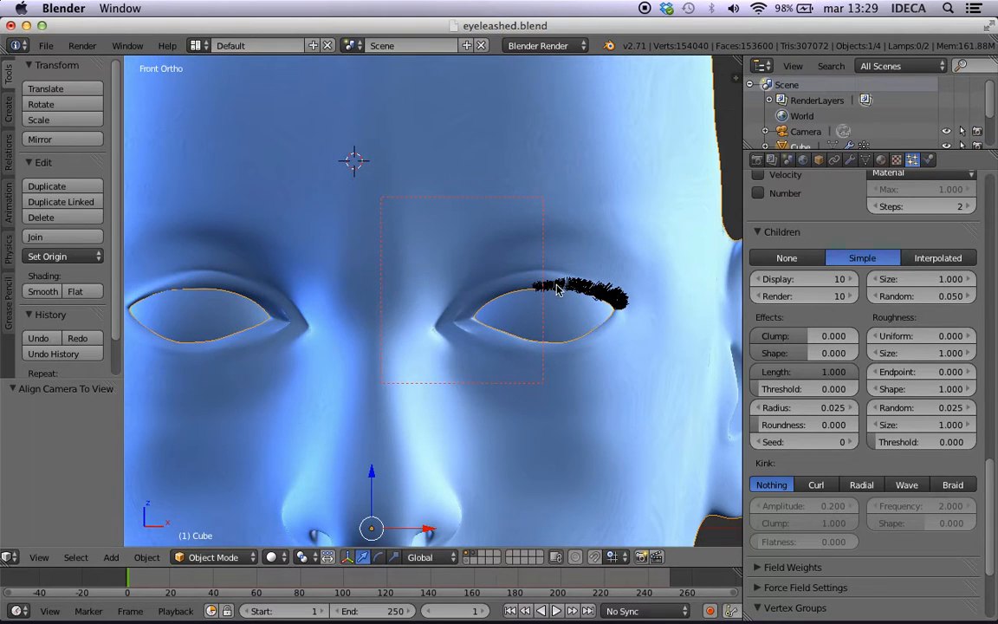
{"action": "scroll", "coordinate": [269, 303], "scroll_direction": "down", "scroll_amount": 4}
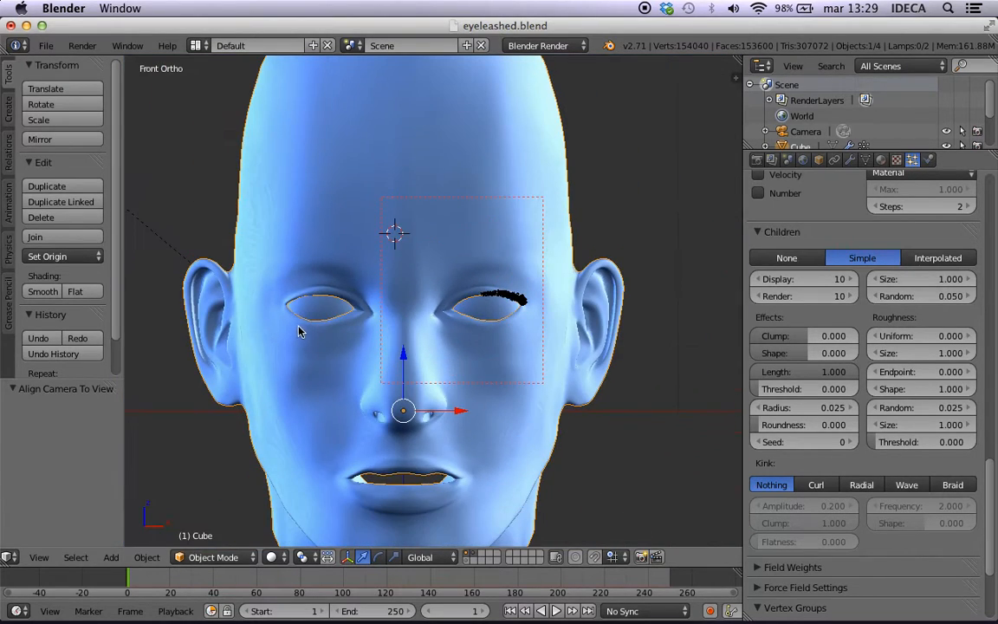
{"action": "key", "text": "Tab"}
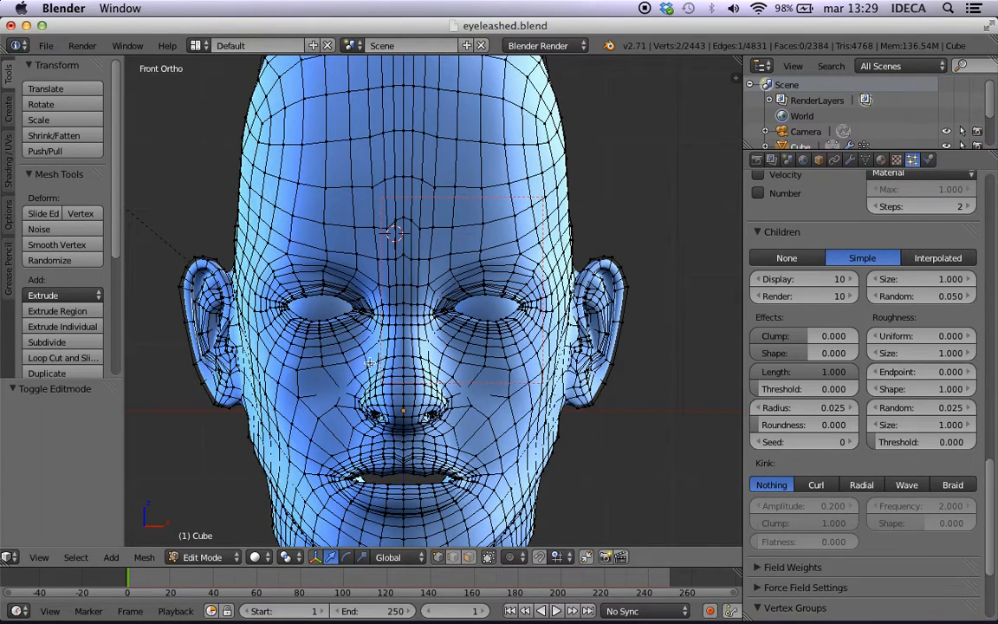
{"action": "key", "text": "Tab"}
{"action": "key", "text": "Tab"}
{"action": "key", "text": "Tab"}
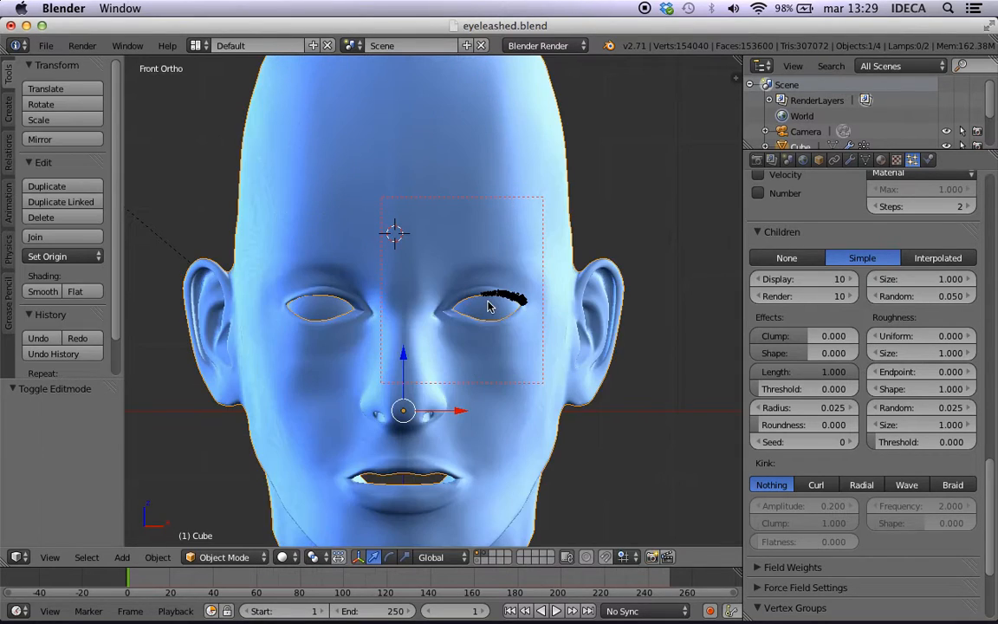
In Particle Edit mode, select all the upper eyelash strands and mirror them onto the opposite eye
{"action": "scroll", "coordinate": [511, 310], "scroll_direction": "up", "scroll_amount": 3}
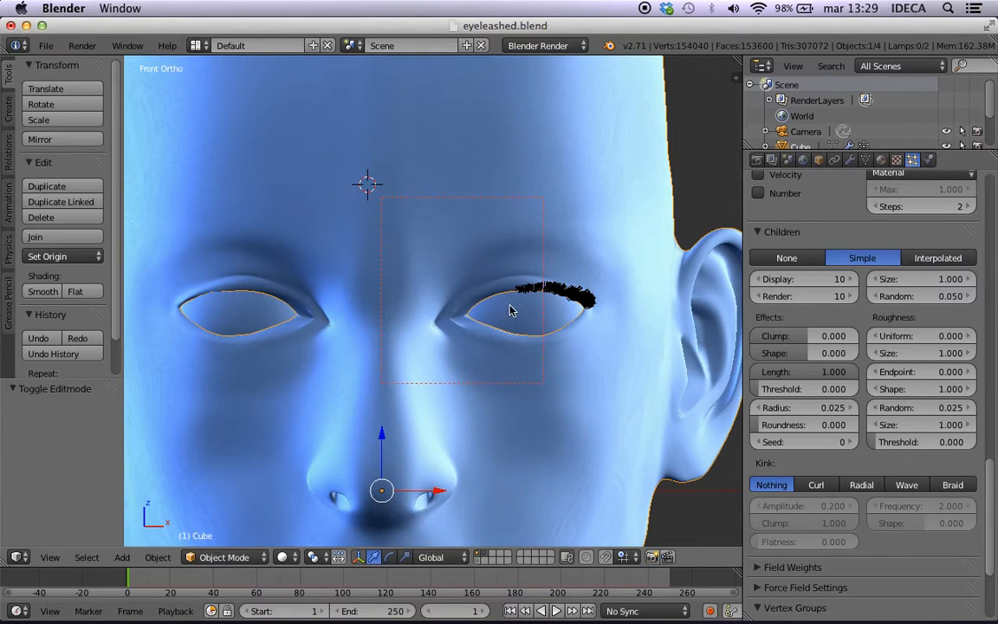
{"action": "left_click", "coordinate": [224, 556]}
{"action": "left_click", "coordinate": [238, 440]}
{"action": "scroll", "coordinate": [512, 366], "scroll_direction": "up", "scroll_amount": 3}
{"action": "scroll", "coordinate": [537, 374], "scroll_direction": "down", "scroll_amount": 3}
{"action": "middle_click_drag", "start_coordinate": [539, 372], "coordinate": [442, 383], "text": "shift"}
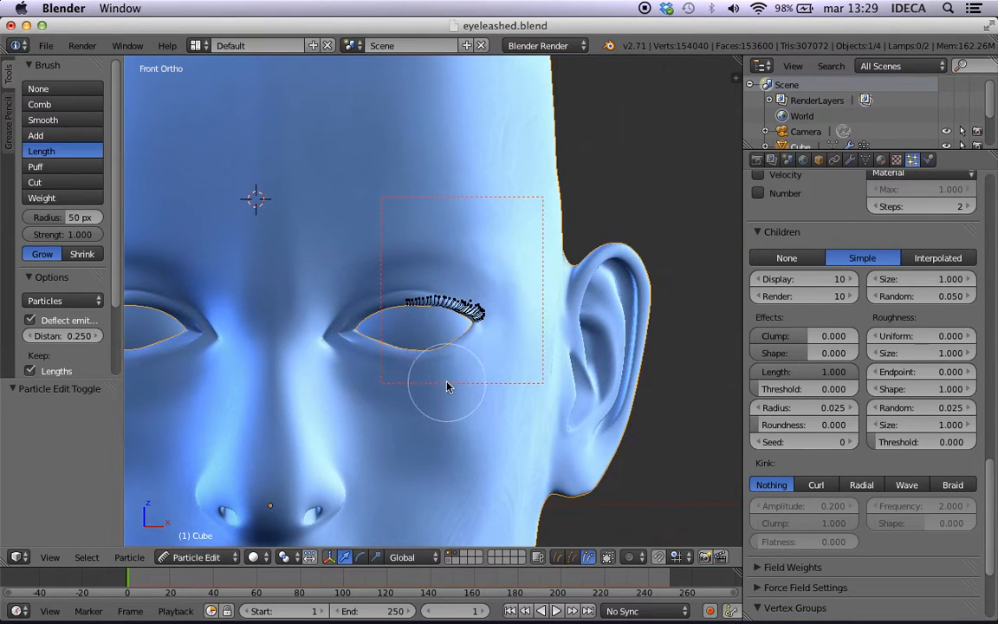
{"action": "mouse_move", "coordinate": [485, 380]}
{"action": "left_mouse_down", "text": "ctrl"}
{"action": "mouse_move", "coordinate": [491, 269]}
{"action": "mouse_move", "coordinate": [436, 381]}
{"action": "mouse_move", "coordinate": [441, 334]}
{"action": "left_mouse_up", "text": "ctrl"}
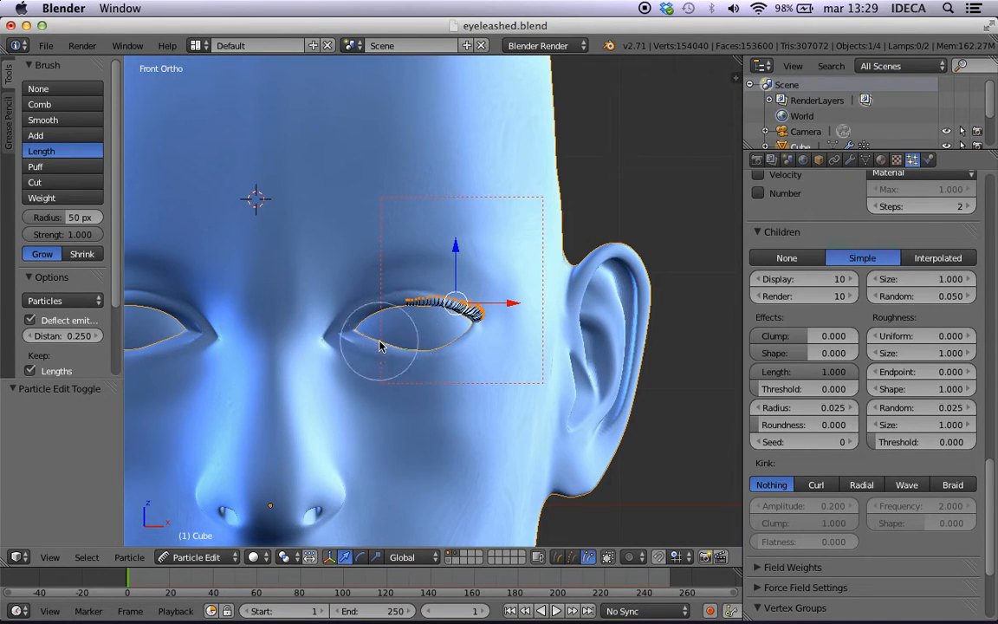
{"action": "middle_click_drag", "start_coordinate": [370, 341], "coordinate": [456, 350], "text": "shift"}
{"action": "left_click", "coordinate": [132, 559]}
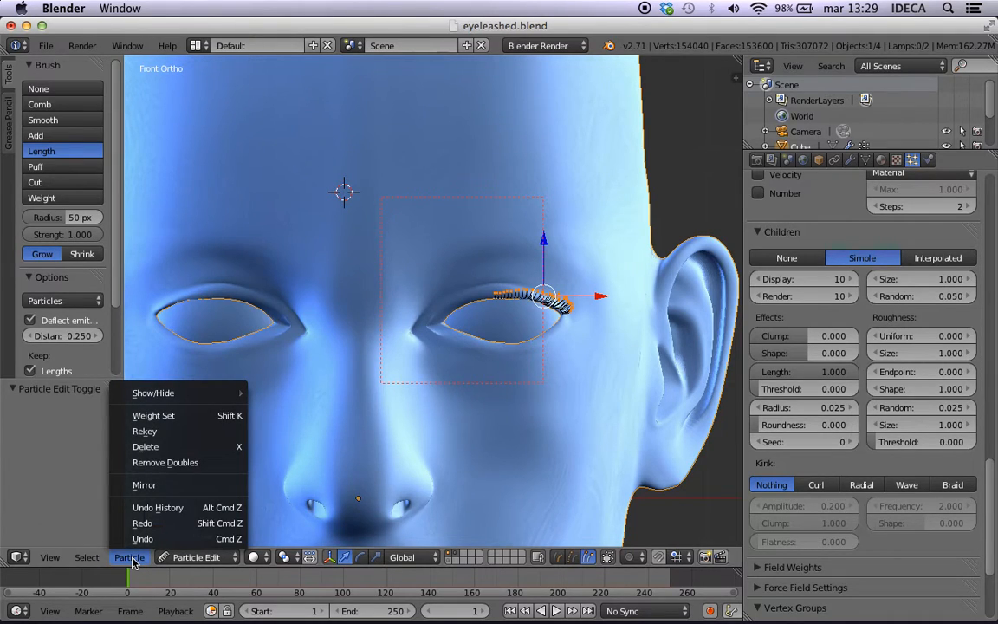
{"action": "left_click", "coordinate": [154, 488]}
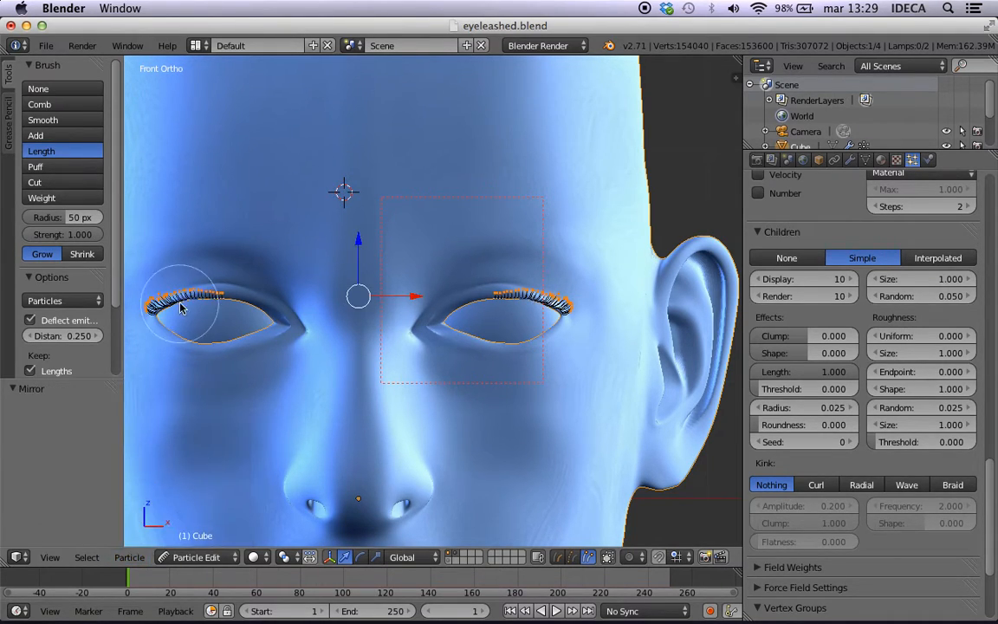
Inspect the mirrored eyelash strands up close and switch the head back to Object Mode
{"action": "key", "text": "KP_Decimal"}
{"action": "scroll", "coordinate": [260, 329], "scroll_direction": "up", "scroll_amount": 4}
{"action": "middle_click_drag", "start_coordinate": [244, 330], "coordinate": [485, 334], "text": "shift"}
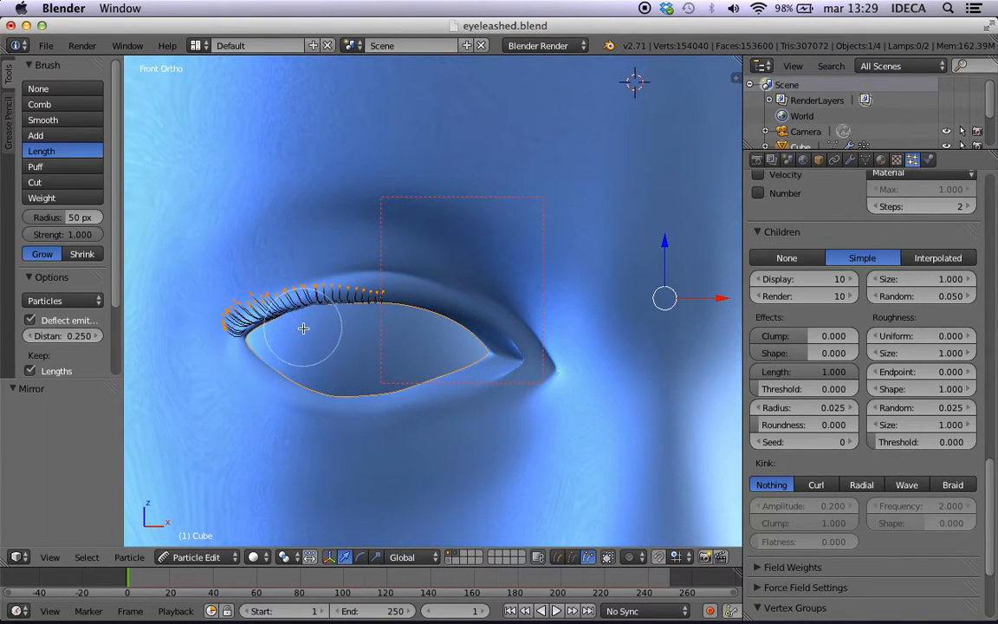
{"action": "key", "text": "Tab"}
{"action": "key", "text": "Tab"}
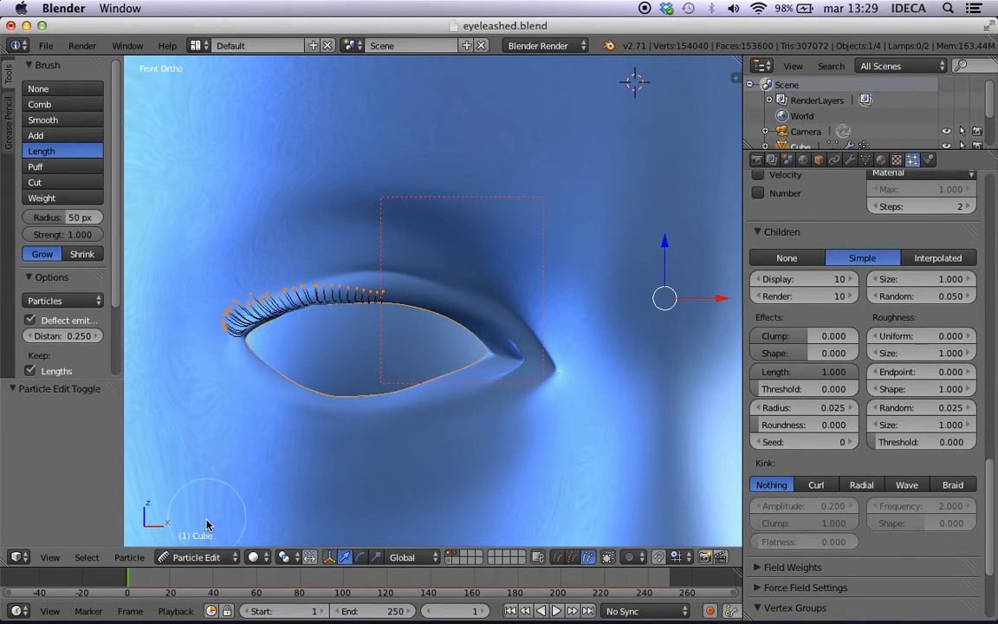
{"action": "left_click", "coordinate": [198, 555]}
{"action": "left_click", "coordinate": [202, 538]}
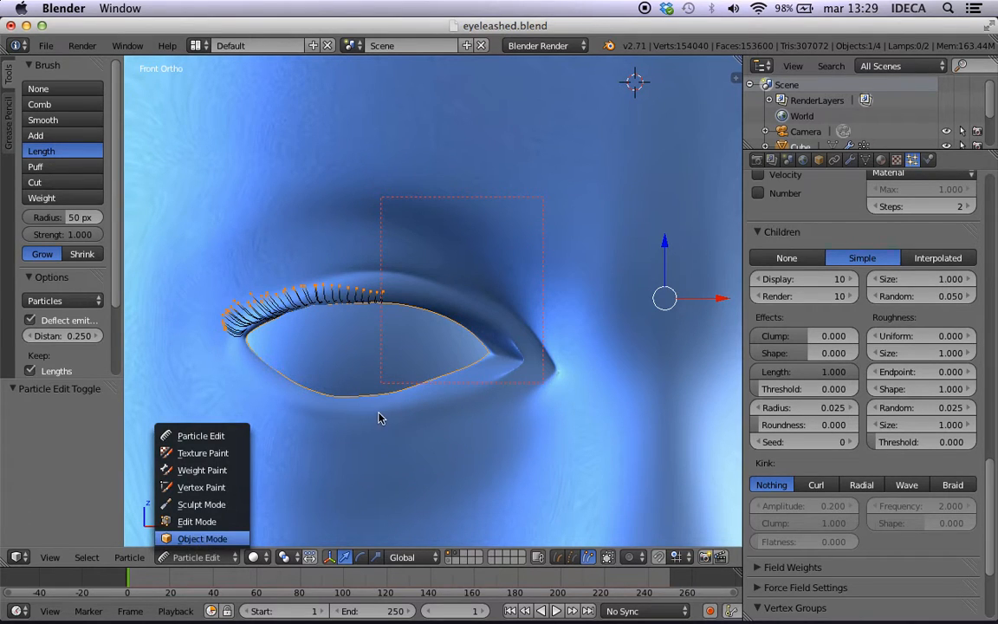
Align the camera to a low frontal view of the face, render both sets of eyelashes, and return to a front close-up of the eyes
{"action": "scroll", "coordinate": [407, 407], "scroll_direction": "down", "scroll_amount": 5}
{"action": "middle_click_drag", "start_coordinate": [485, 365], "coordinate": [391, 282], "text": "shift"}
{"action": "scroll", "coordinate": [410, 353], "scroll_direction": "up", "scroll_amount": 3}
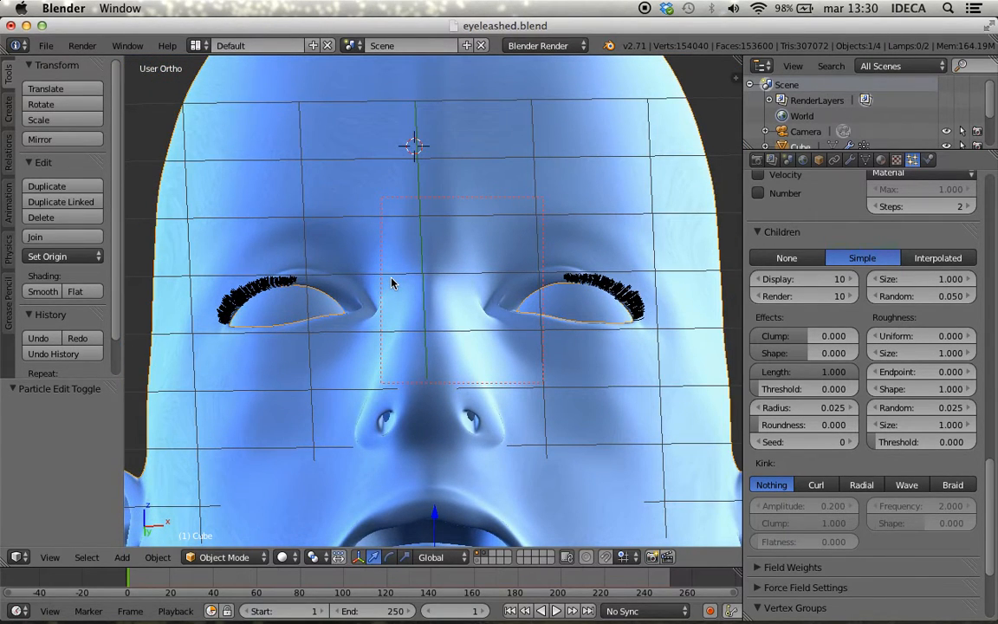
{"action": "key", "text": "ctrl+alt+KP_0"}
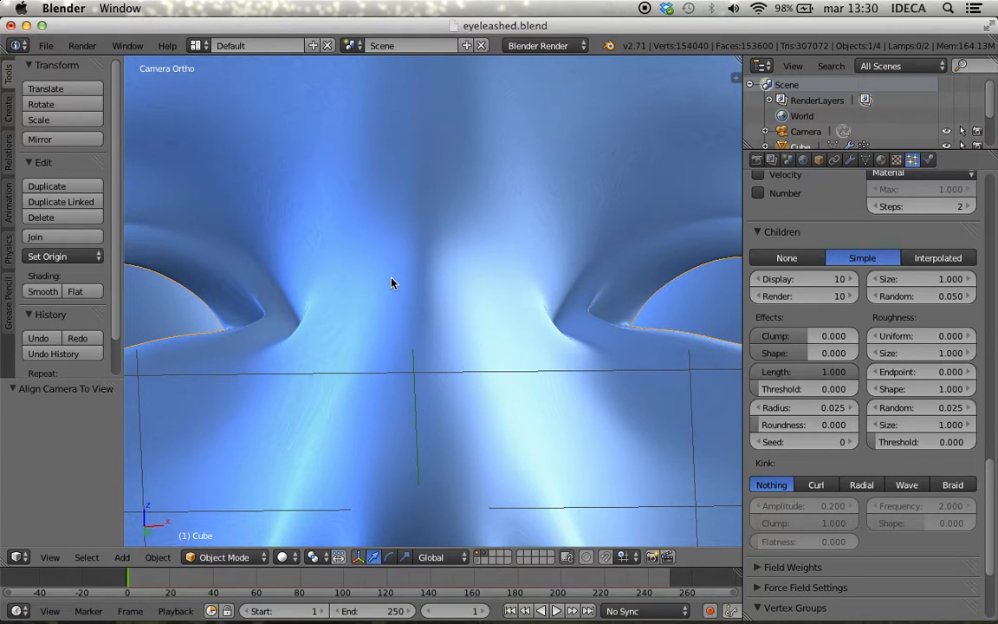
{"action": "key", "text": "XF86AudioLowerVolume"}
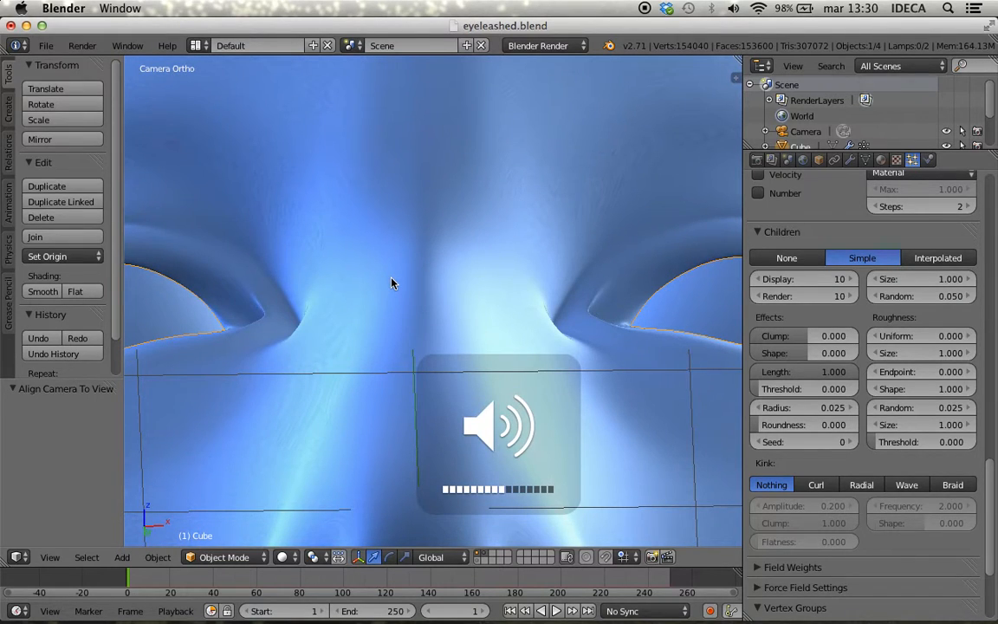
{"action": "key", "text": "F12"}
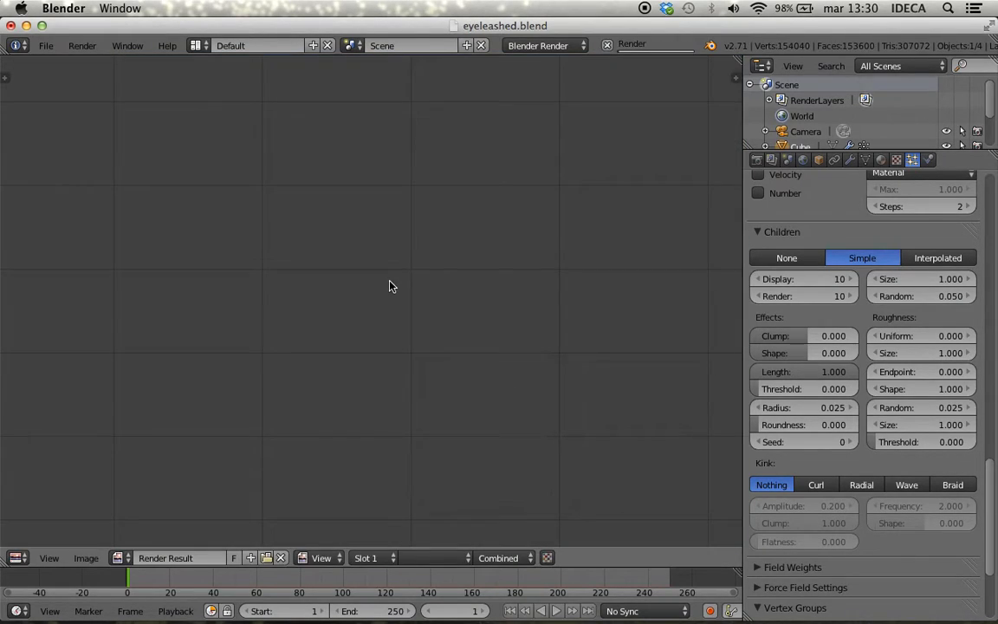
{"action": "scroll", "coordinate": [380, 328], "scroll_direction": "down", "scroll_amount": 6}
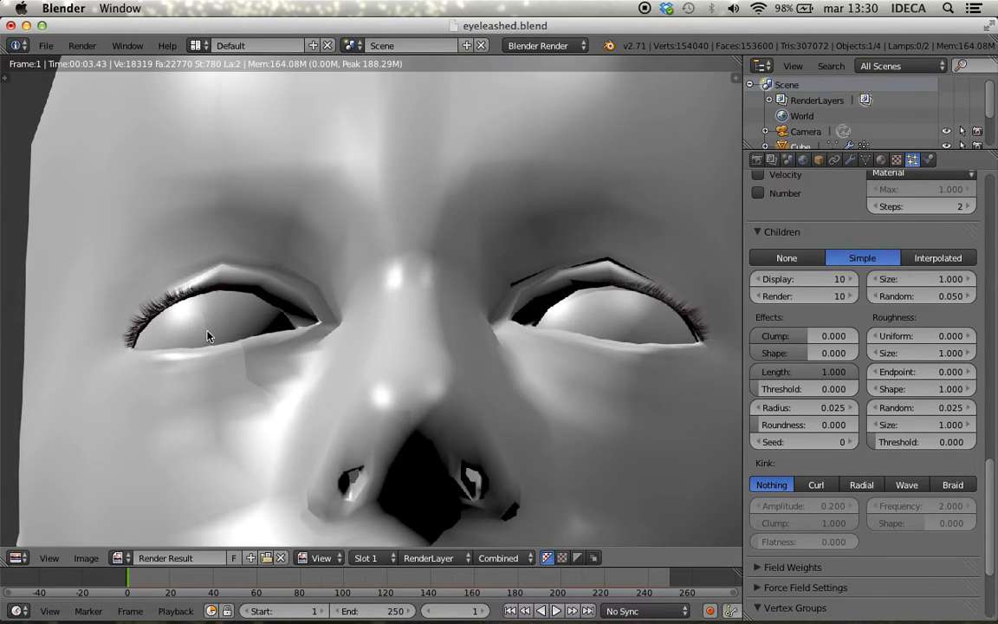
{"action": "scroll", "coordinate": [493, 302], "scroll_direction": "down", "scroll_amount": 2}
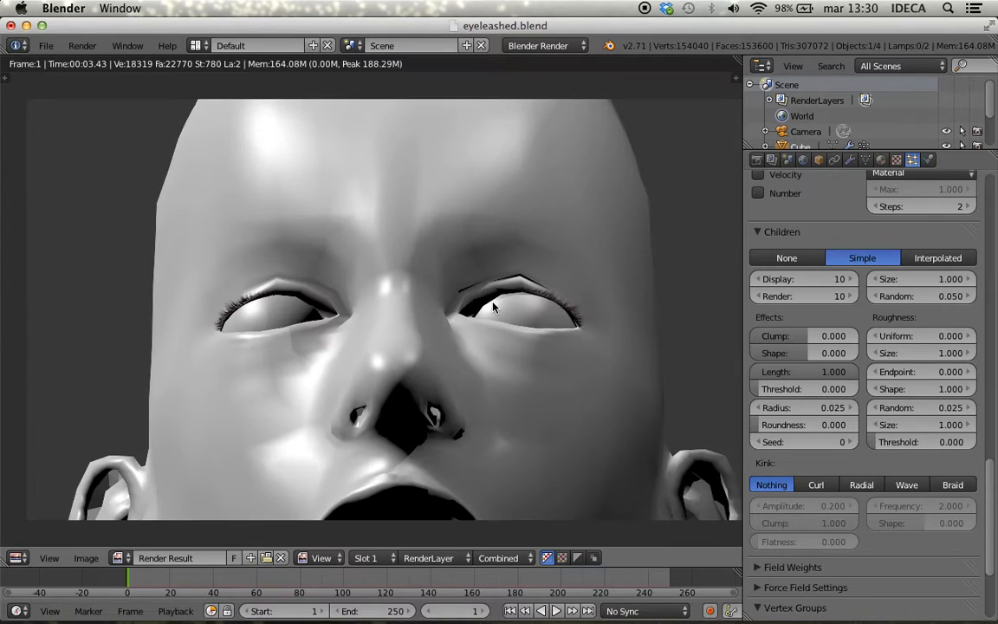
{"action": "middle_click_drag", "start_coordinate": [485, 256], "coordinate": [460, 320]}
{"action": "key", "text": "Escape"}
{"action": "scroll", "coordinate": [462, 320], "scroll_direction": "down", "scroll_amount": 3}
{"action": "key", "text": "KP_1"}
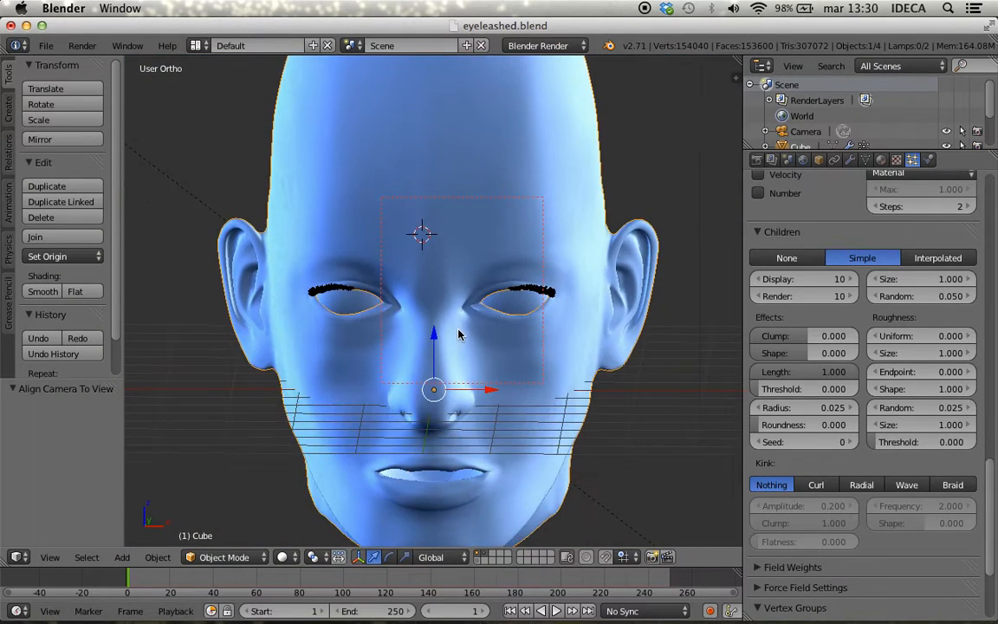
{"action": "scroll", "coordinate": [451, 329], "scroll_direction": "up", "scroll_amount": 5}
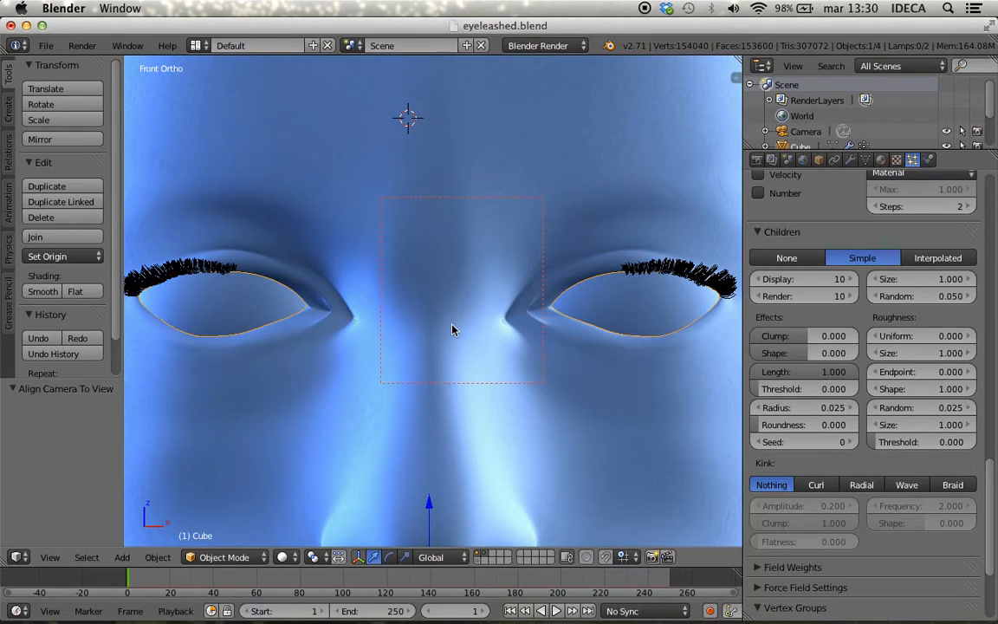